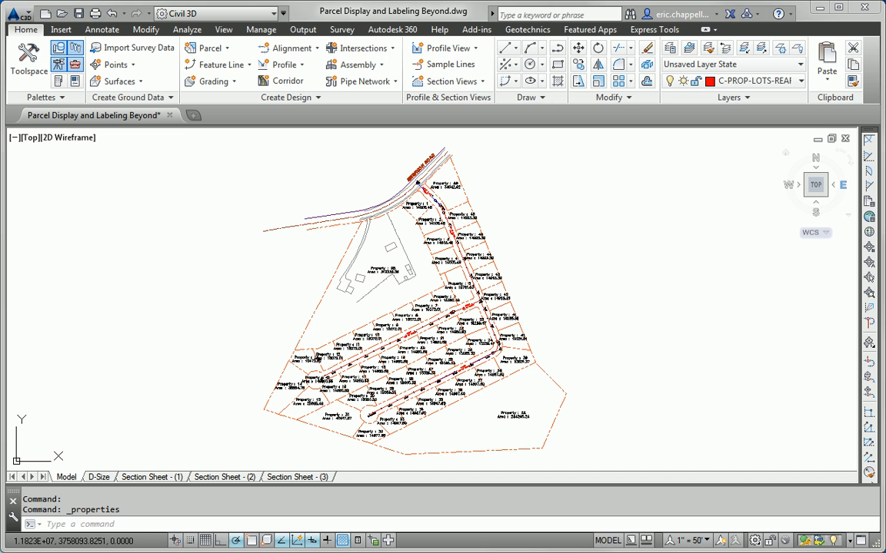
- Display the properties of parcel Property : 98 and check the style assigned to it, keeping Property
scroll(450, 310, "up", 5)
scroll(450, 311, "down", 5)
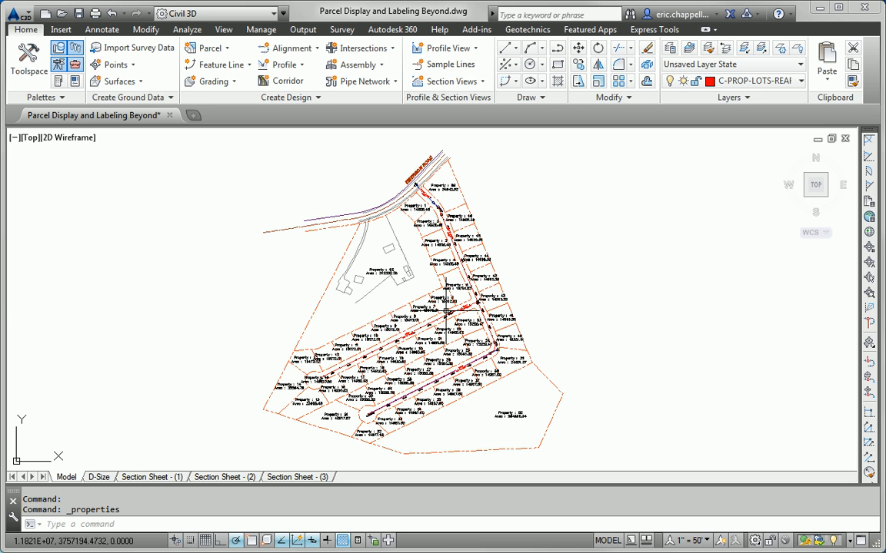
left_click(377, 271)
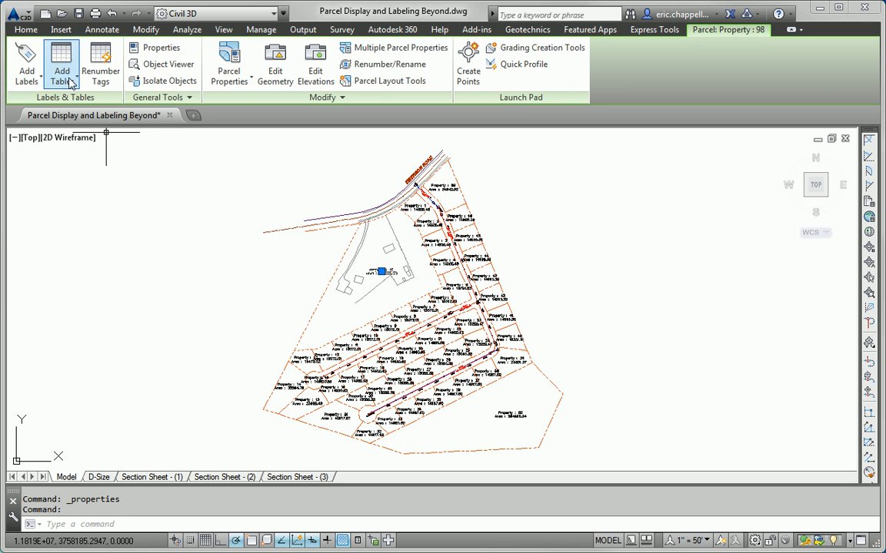
left_click(26, 29)
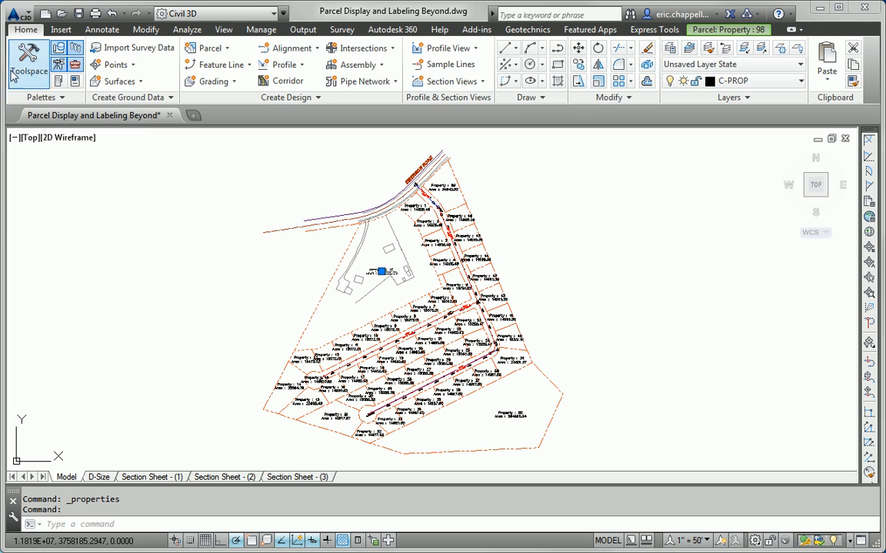
left_click(73, 83)
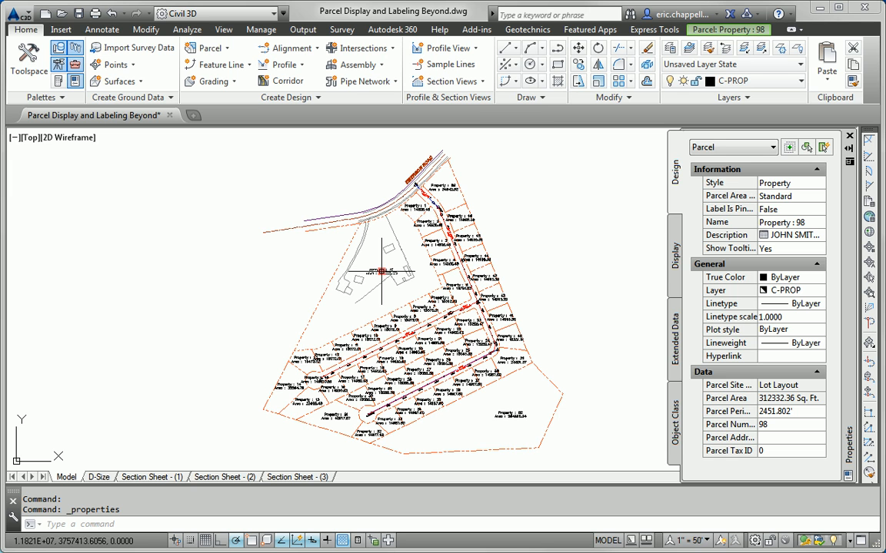
left_click(796, 183)
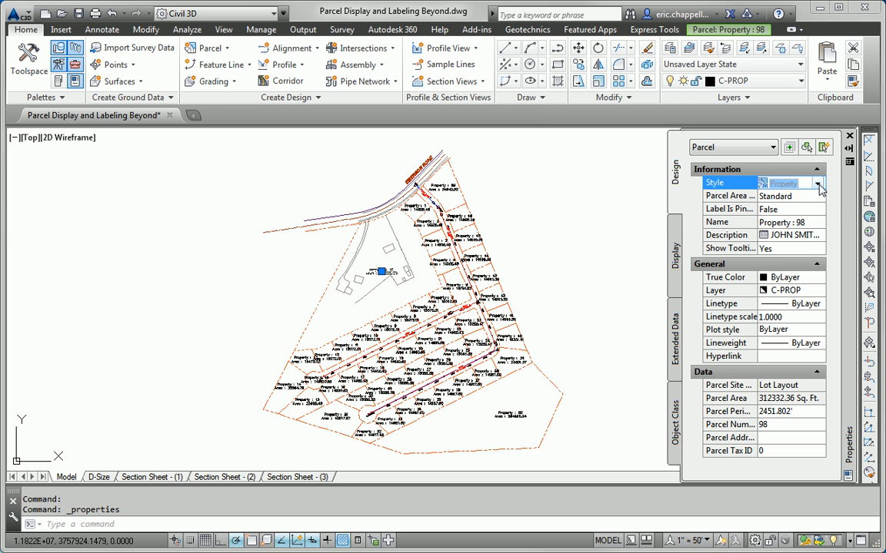
left_click(816, 184)
left_click(811, 201)
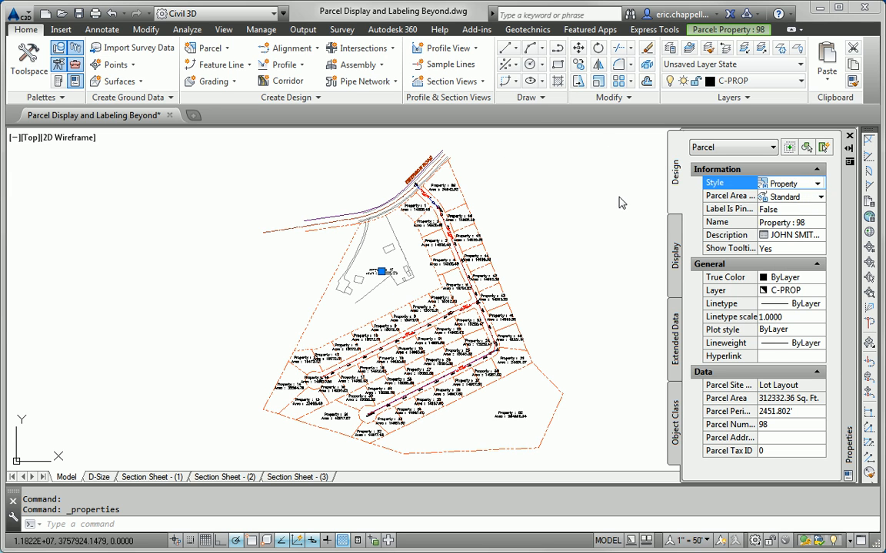
key("Escape")
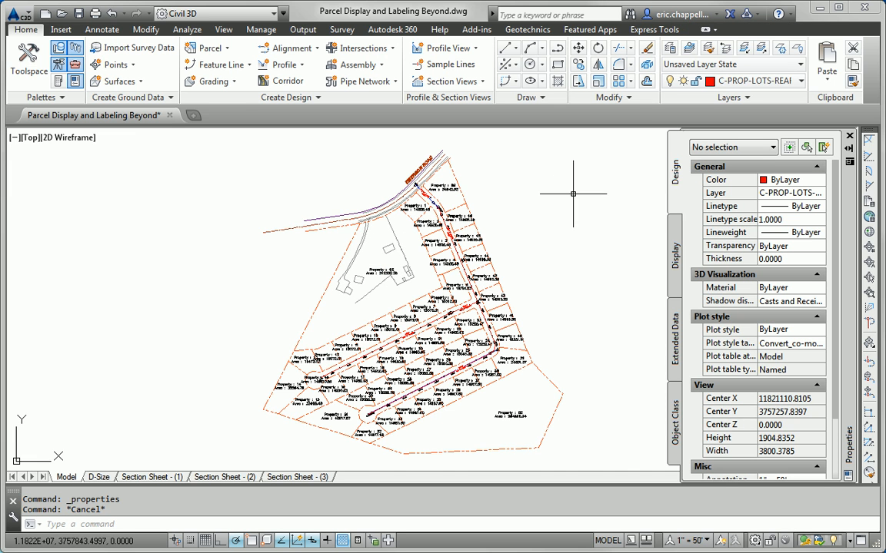
- Change the style of parcel 89, next to Emerson Road, to Open Space and clear the selection
scroll(342, 277, "up", 4)
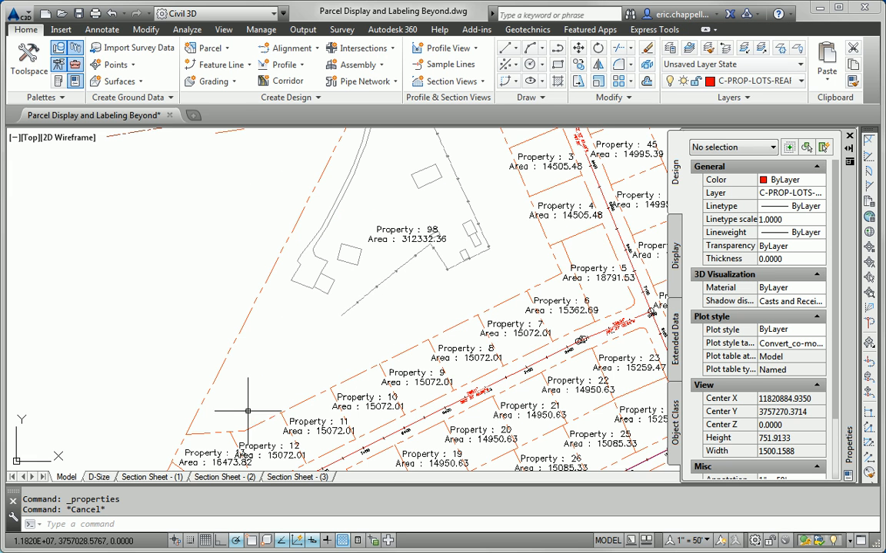
scroll(399, 333, "down", 2)
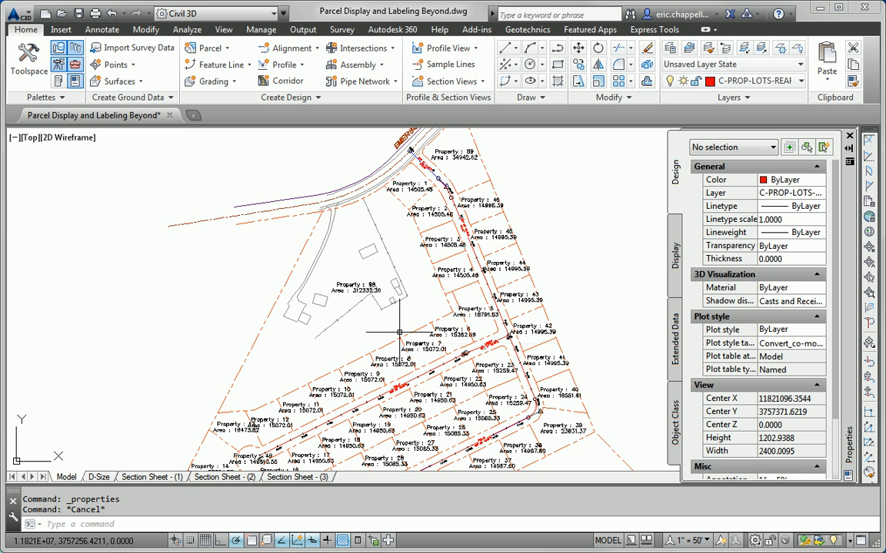
middle_click_drag(399, 333, 383, 316)
scroll(382, 316, "down", 2)
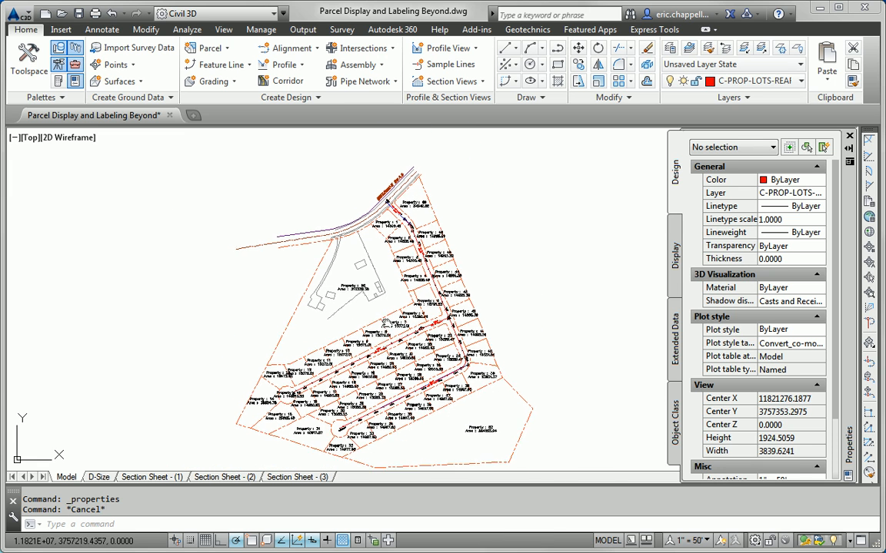
left_click(399, 193)
left_click(821, 185)
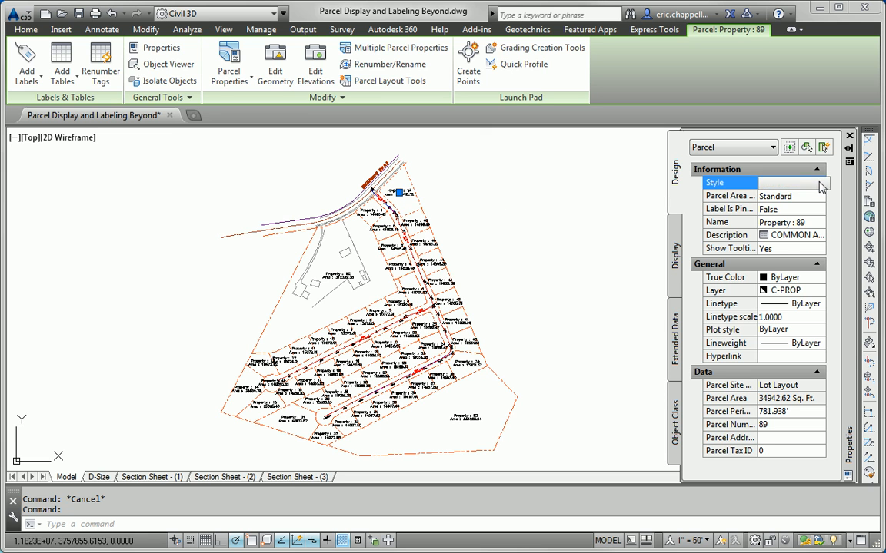
left_click(818, 185)
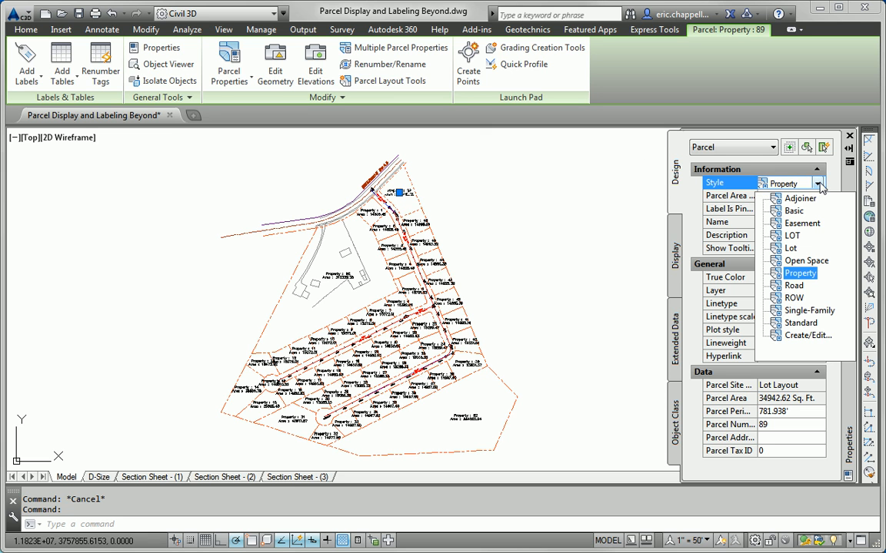
left_click(807, 262)
key("Escape")
key("Escape")
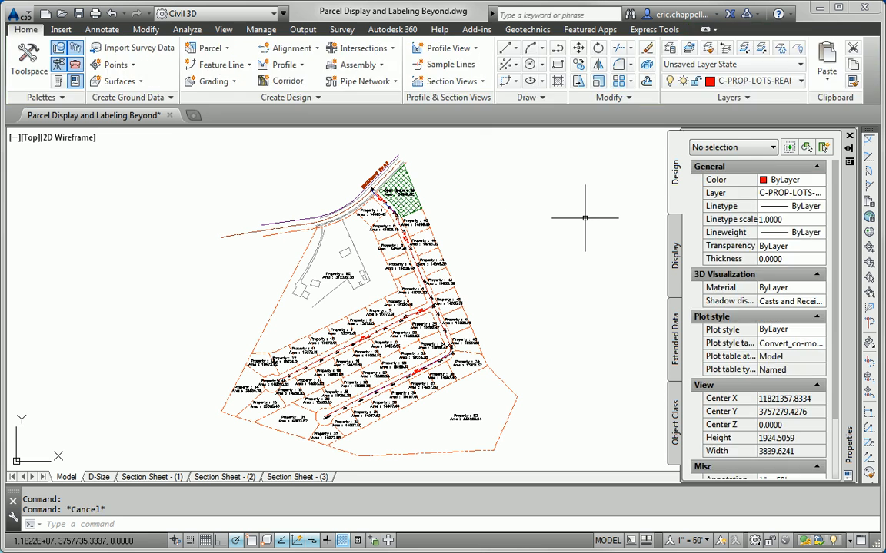
- Change the style of the large undivided parcel 52 to Open Space
scroll(392, 189, "up", 4)
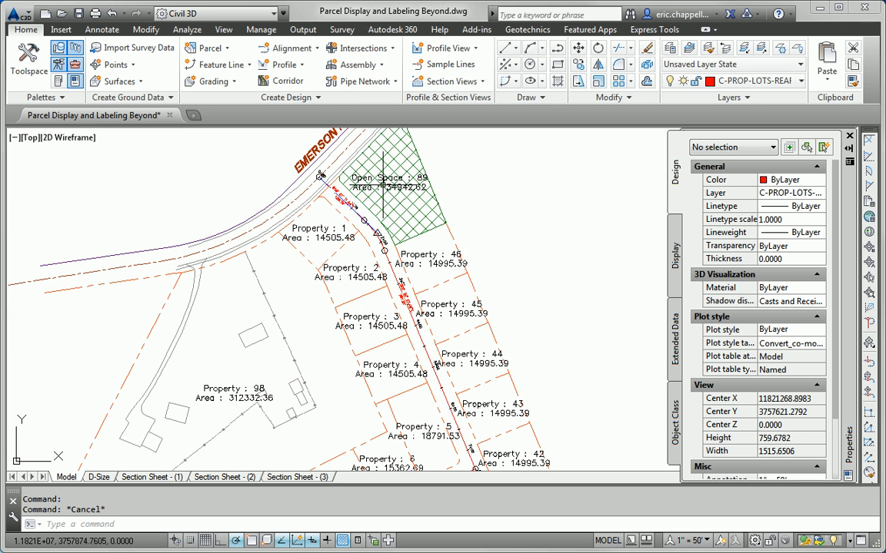
scroll(380, 184, "down", 5)
left_click(445, 355)
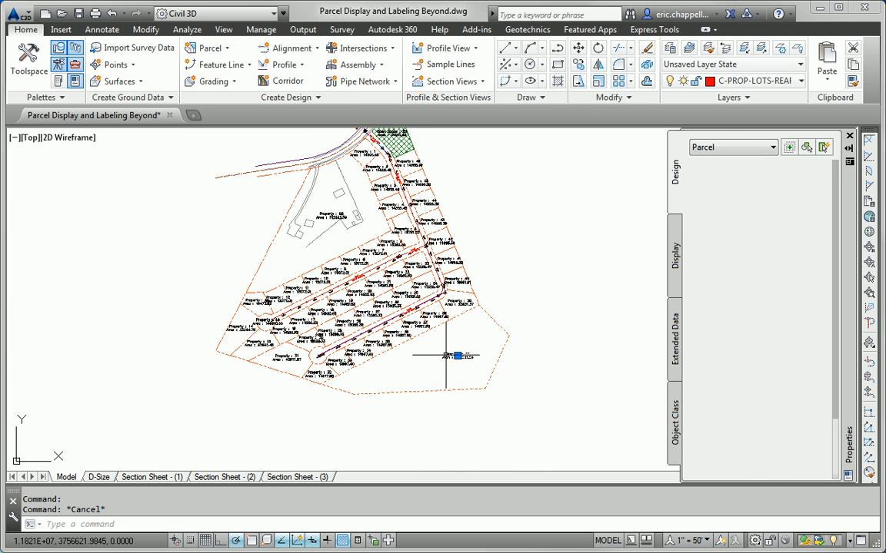
left_click(800, 185)
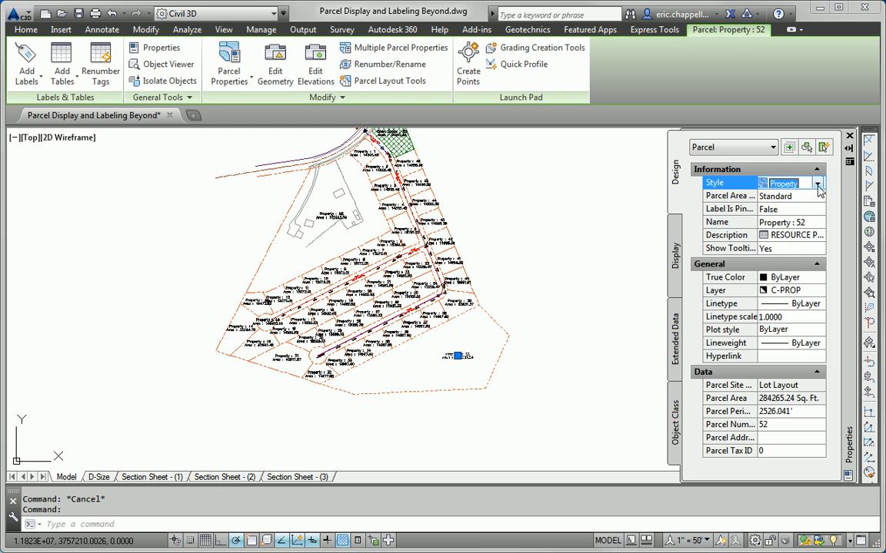
left_click(816, 184)
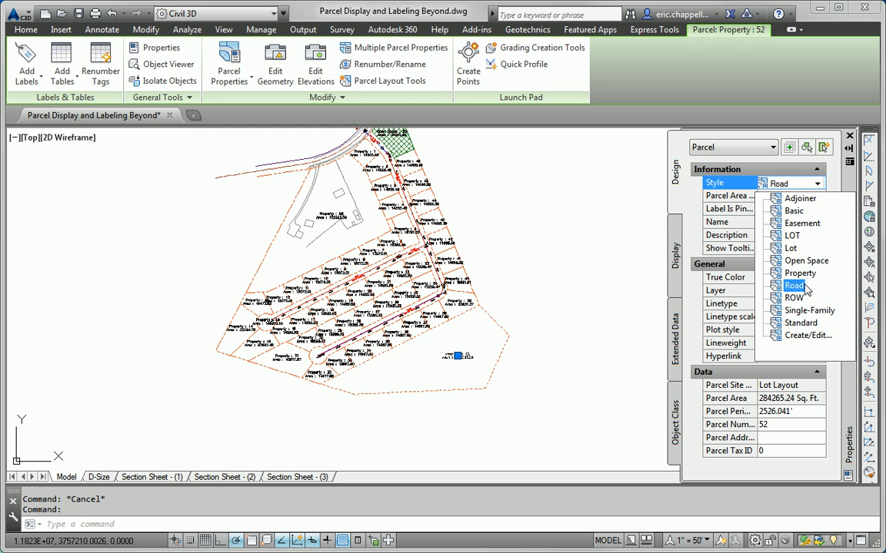
left_click(804, 261)
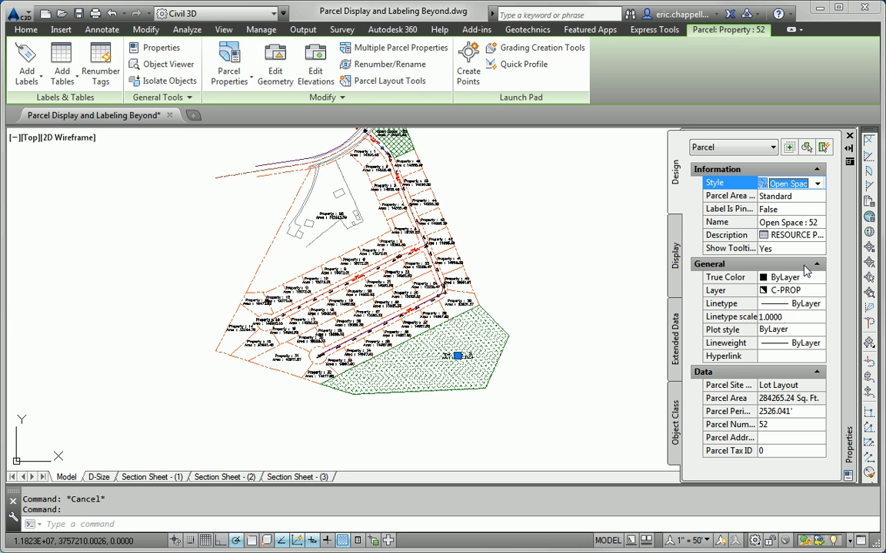
middle_click_drag(370, 167, 398, 199)
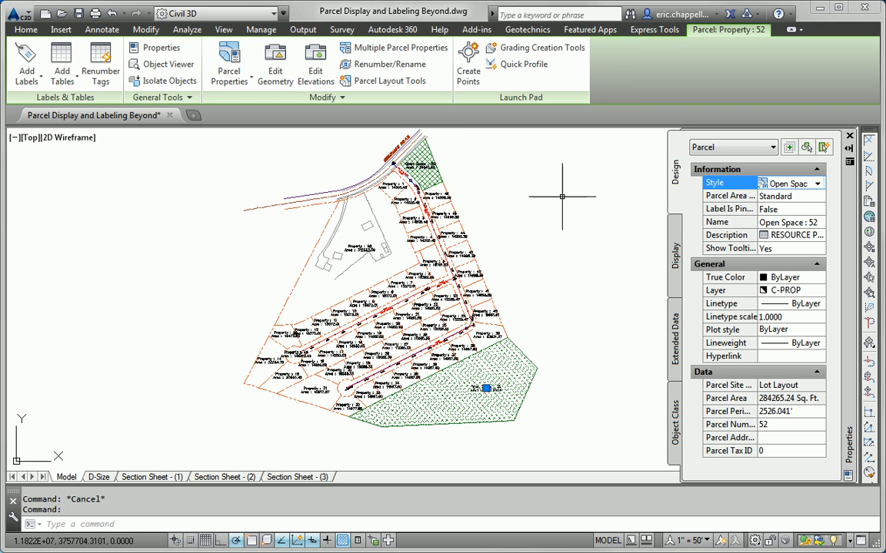
- Open Toolspace and list the parcels of the Lot Layout site
left_click(22, 34)
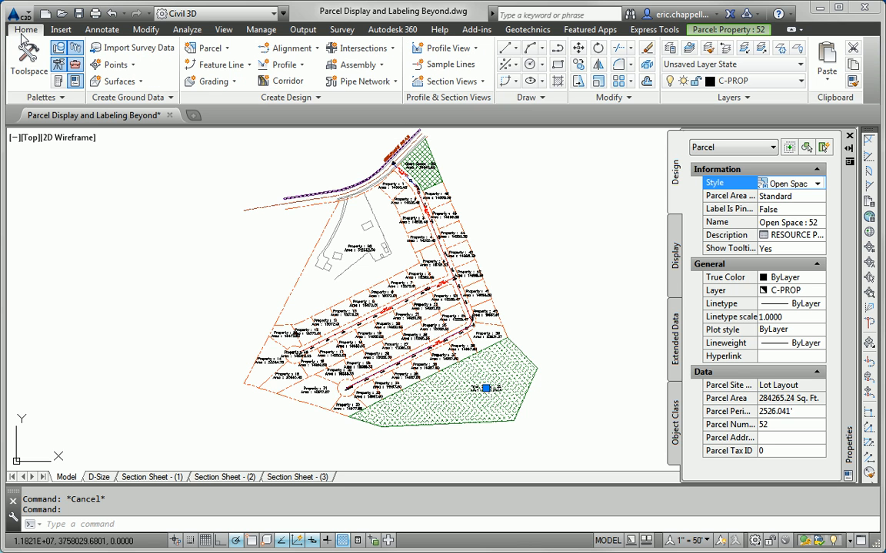
left_click(32, 66)
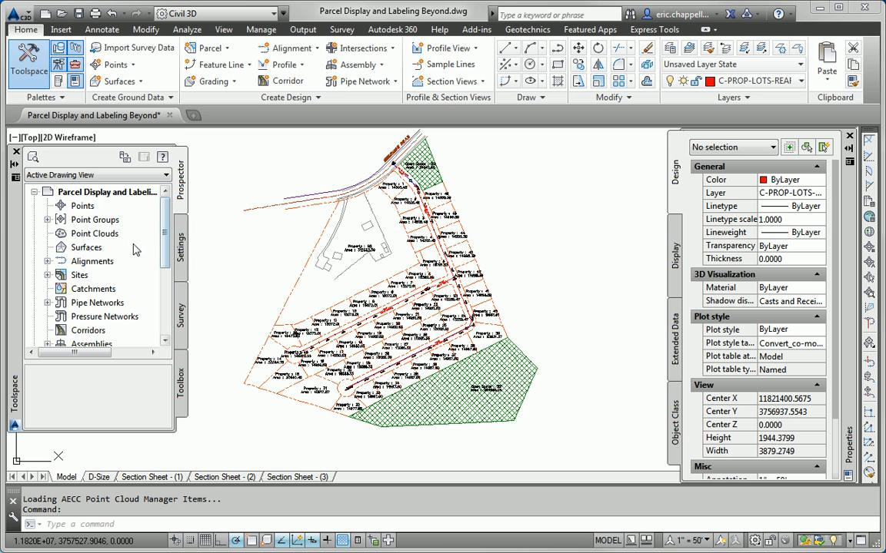
left_click(47, 275)
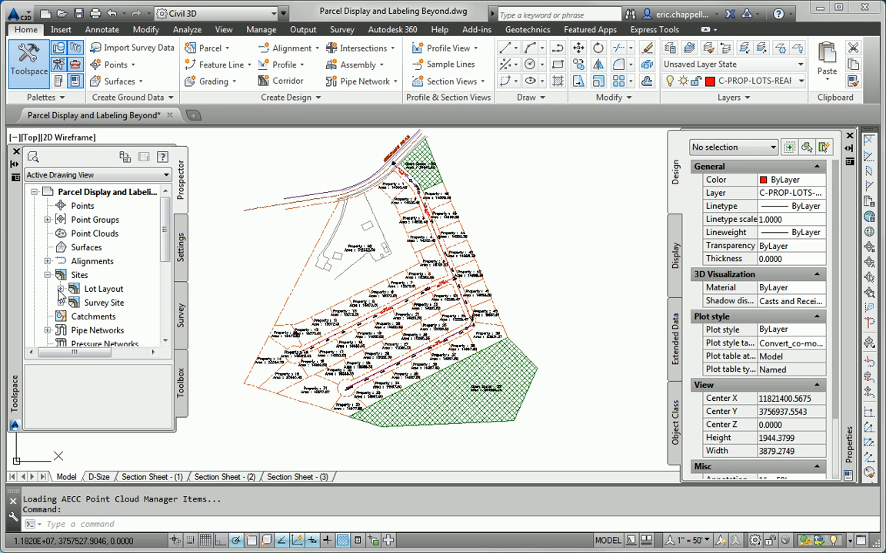
left_click(61, 290)
left_click(110, 330)
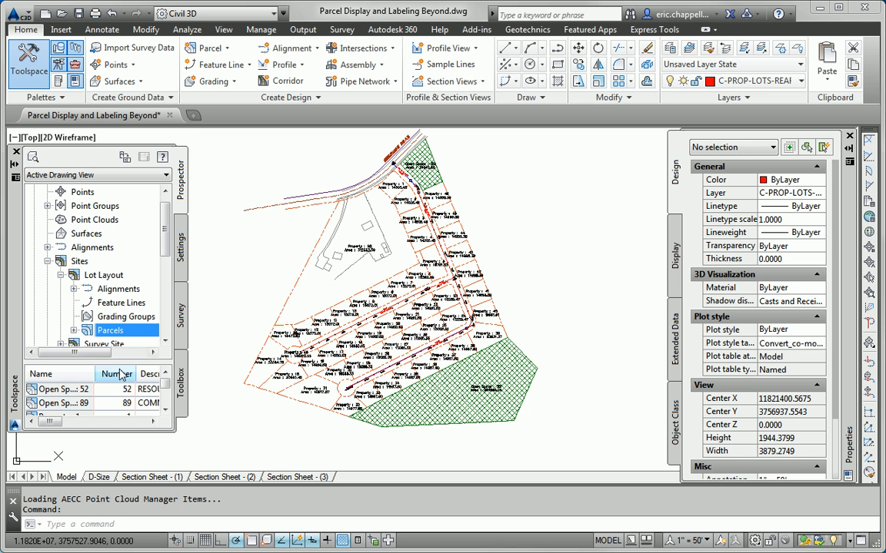
- Enlarge the Toolspace window and its parcel list, and bring the Style column into view
left_click_drag(118, 362, 118, 272)
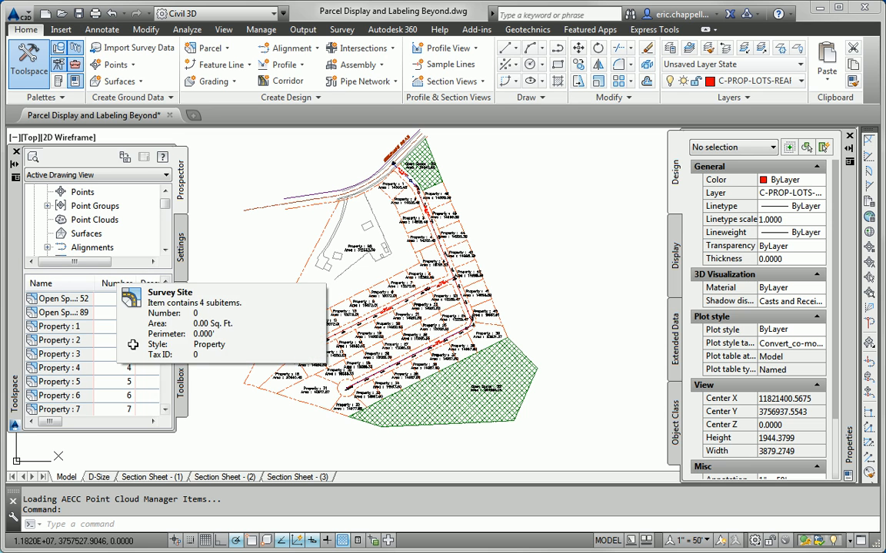
left_click_drag(177, 431, 215, 477)
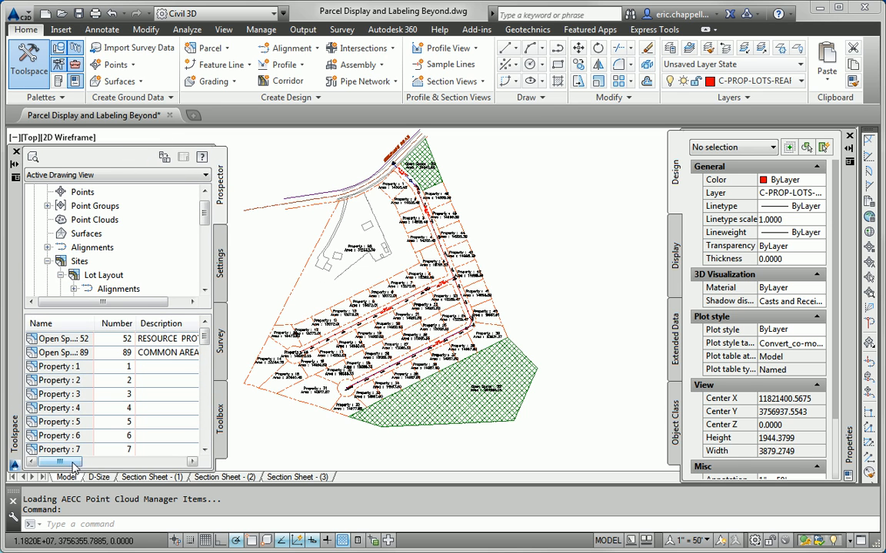
left_click_drag(77, 463, 119, 464)
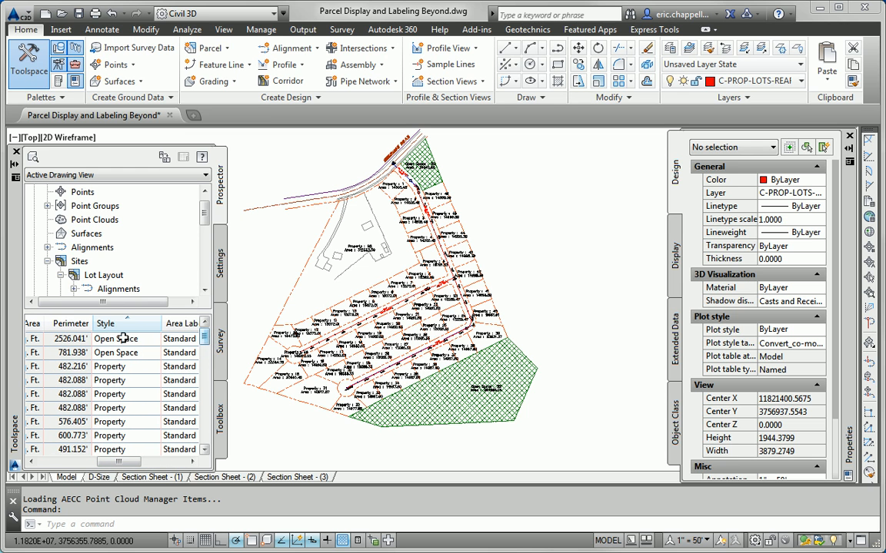
mouse_move(204, 338)
left_mouse_down()
mouse_move(196, 383)
mouse_move(206, 422)
mouse_move(215, 336)
mouse_move(205, 415)
mouse_move(204, 339)
left_mouse_up()
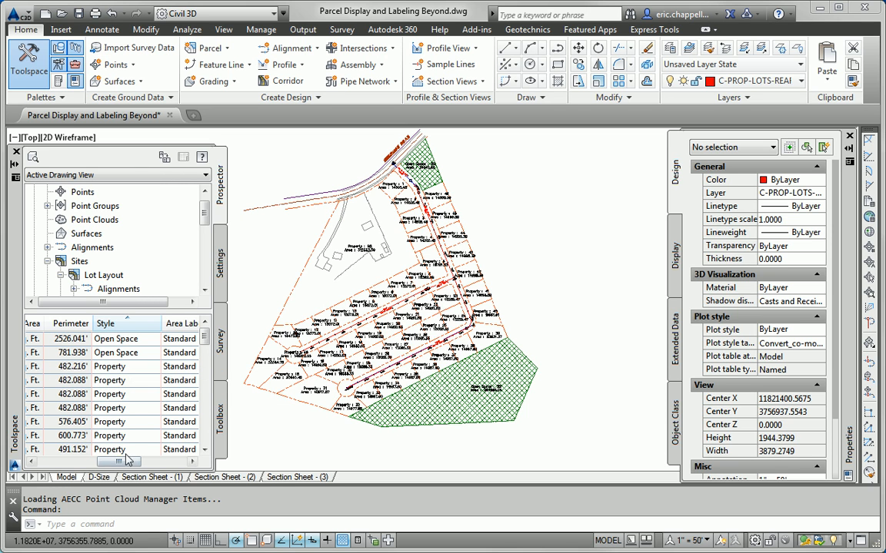
- Change the style of all parcels that use the Property style to Lot in a single edit
left_click(107, 368)
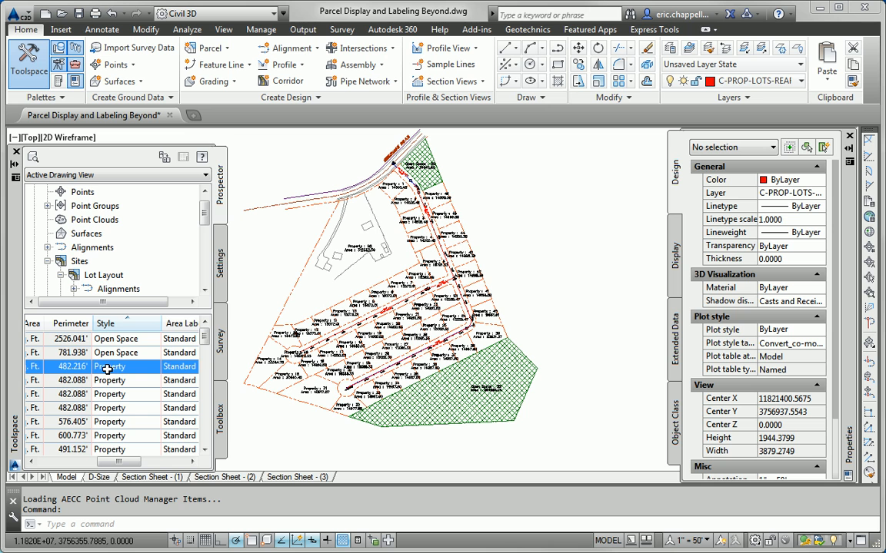
scroll(183, 369, "down", 5)
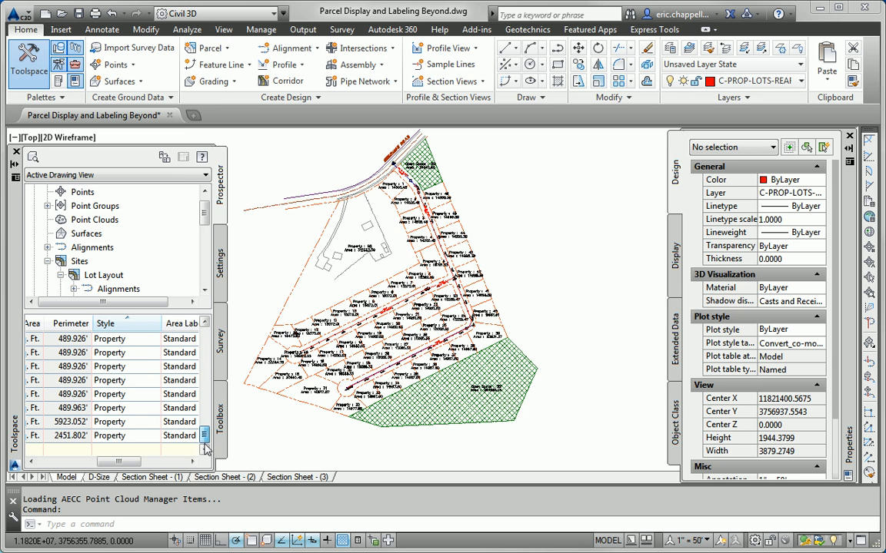
left_click(64, 436, "shift")
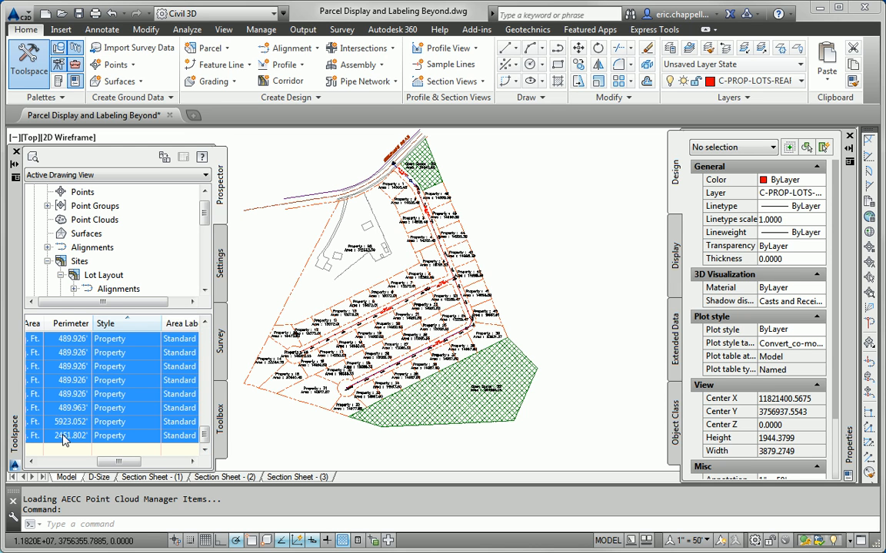
right_click(132, 329)
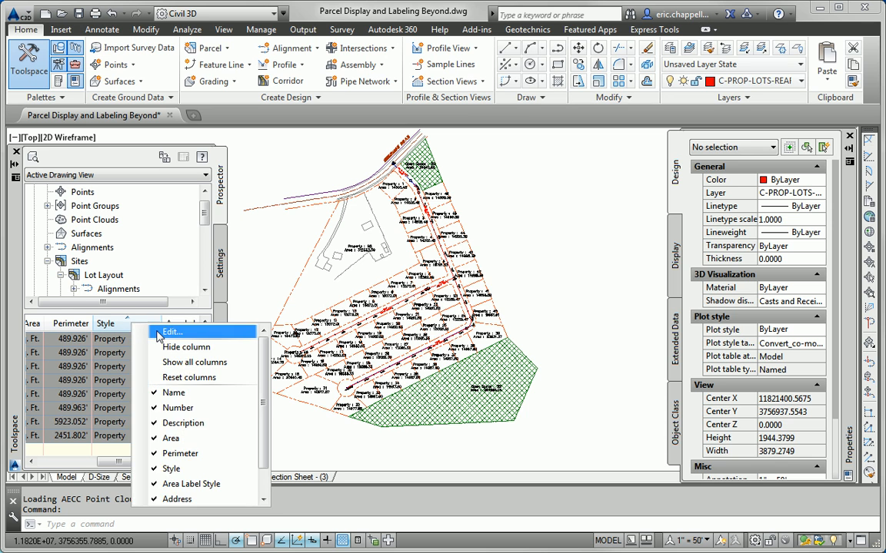
left_click(154, 336)
left_click(382, 261)
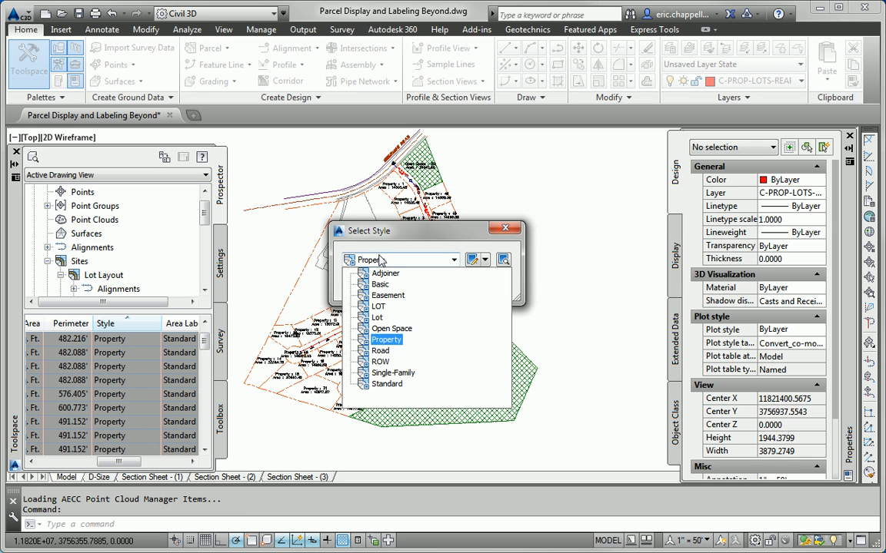
left_click(379, 307)
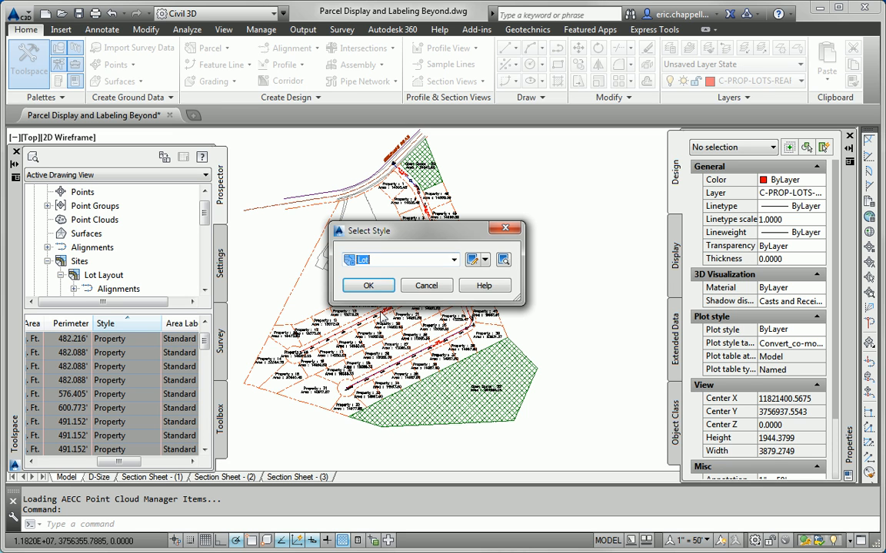
left_click(368, 286)
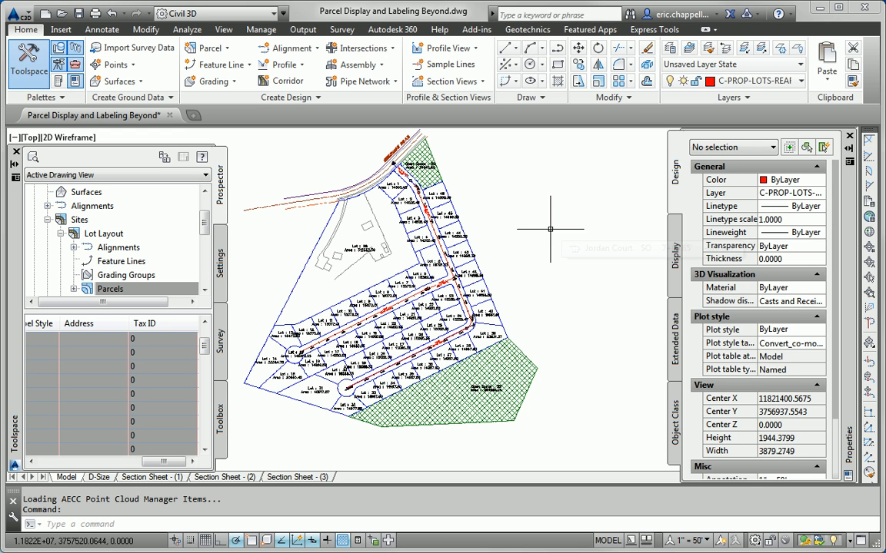
key("Escape")
key("Escape")
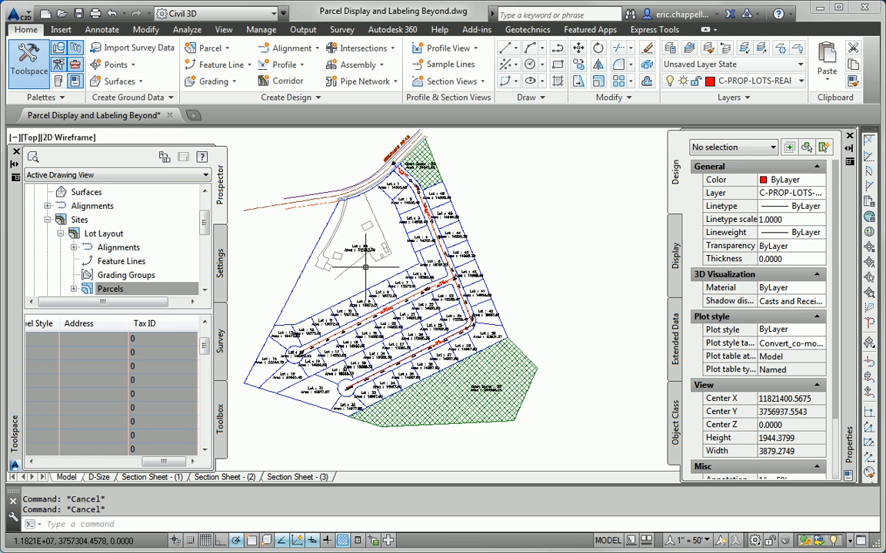
- Undo the bulk change of the Property parcels to the Lot style and regenerate the whole drawing with REA
left_click(112, 14)
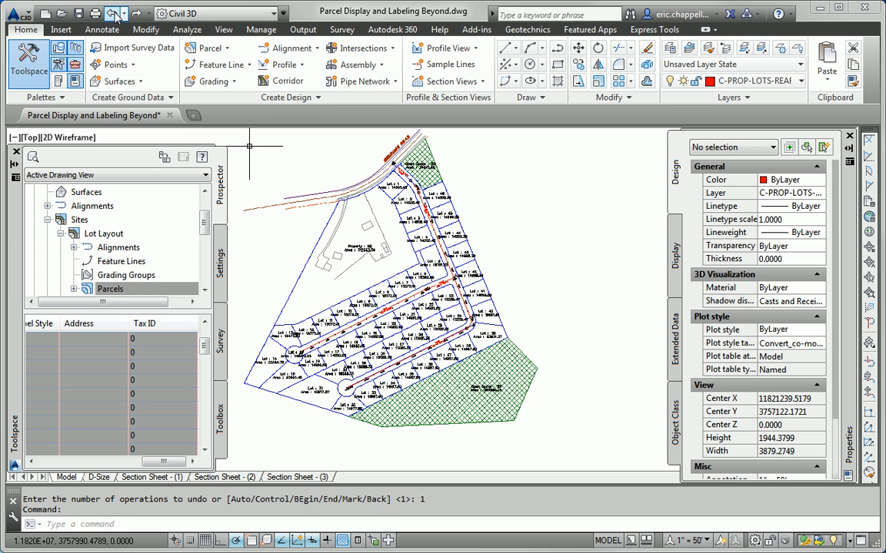
left_click(124, 14)
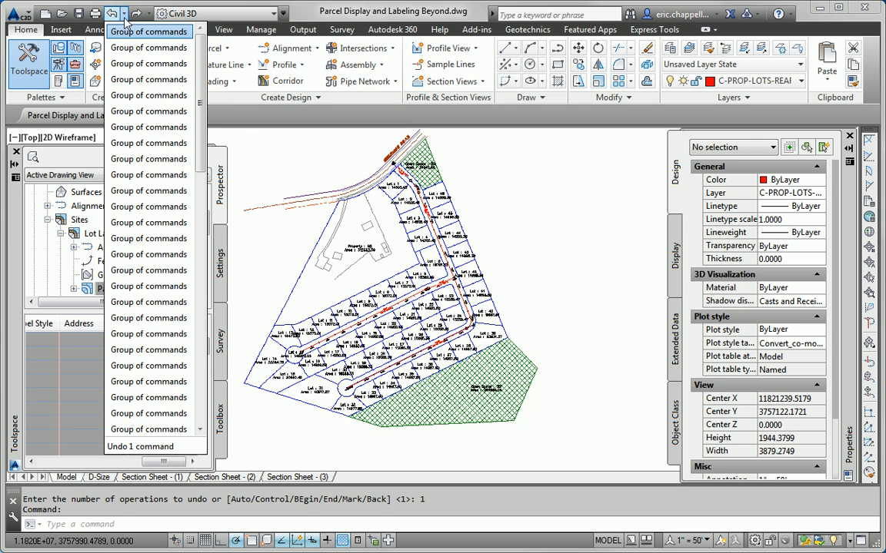
left_click_drag(200, 99, 205, 261)
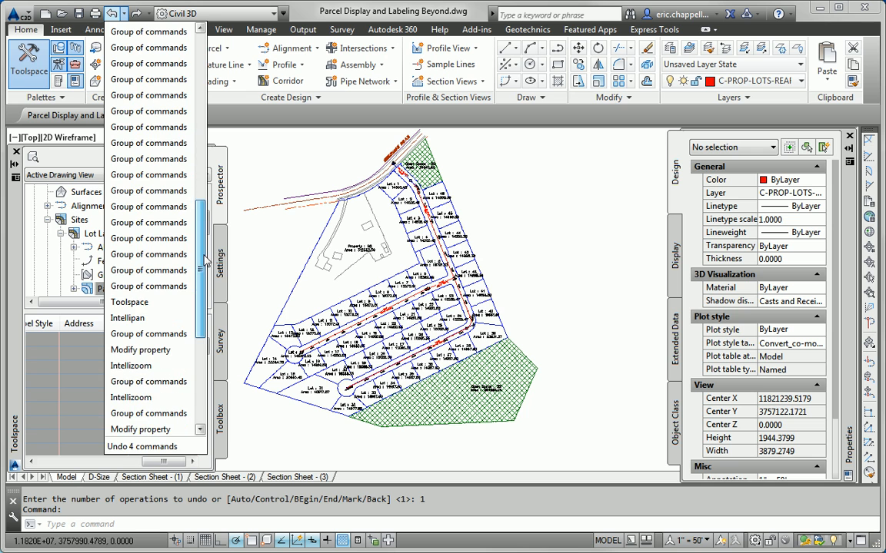
left_click(178, 286)
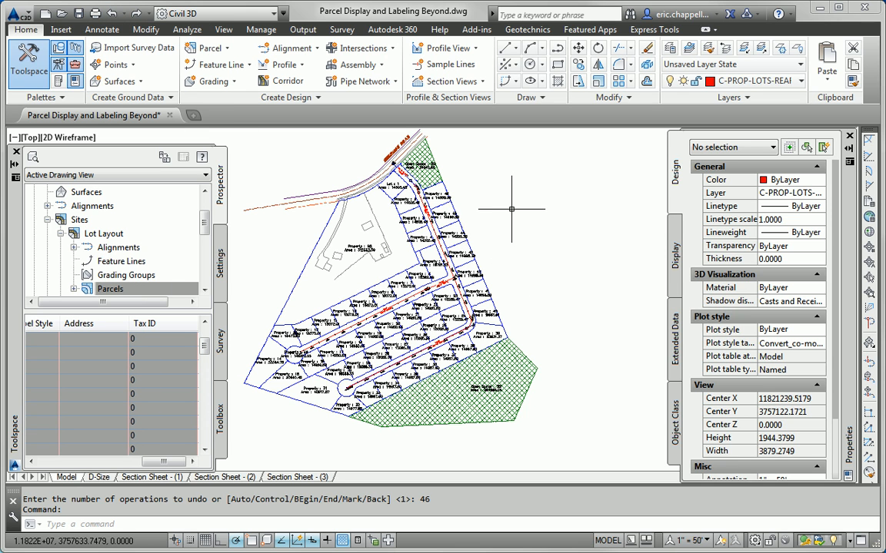
key("Escape")
left_click(473, 239)
key("Escape")
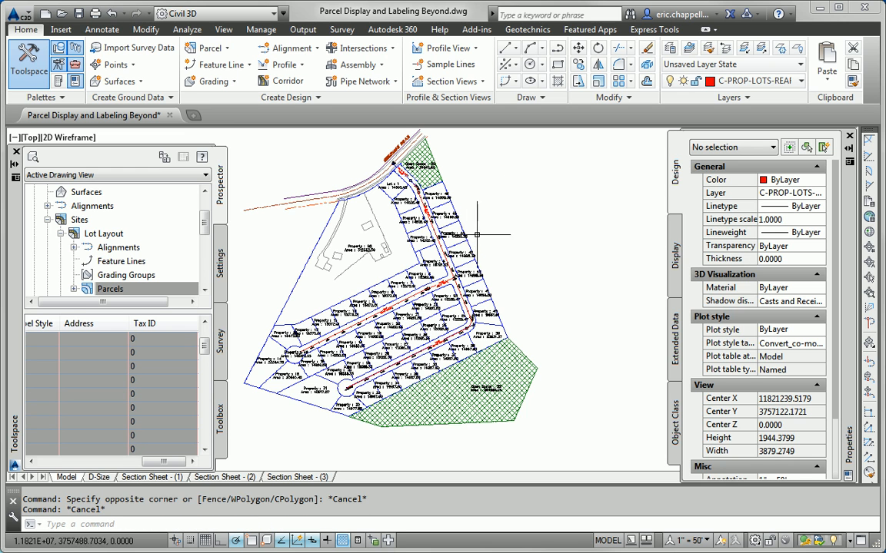
type("REA")
key("Return")
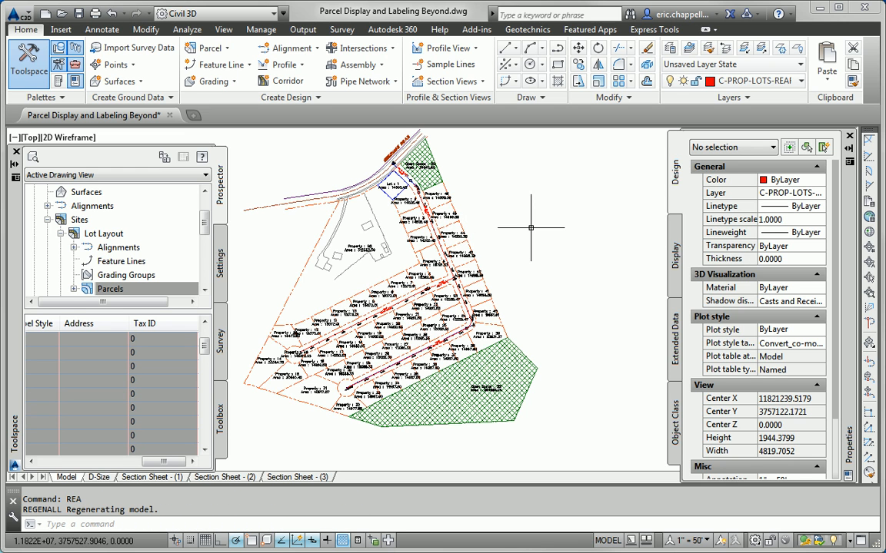
scroll(381, 201, "up", 2)
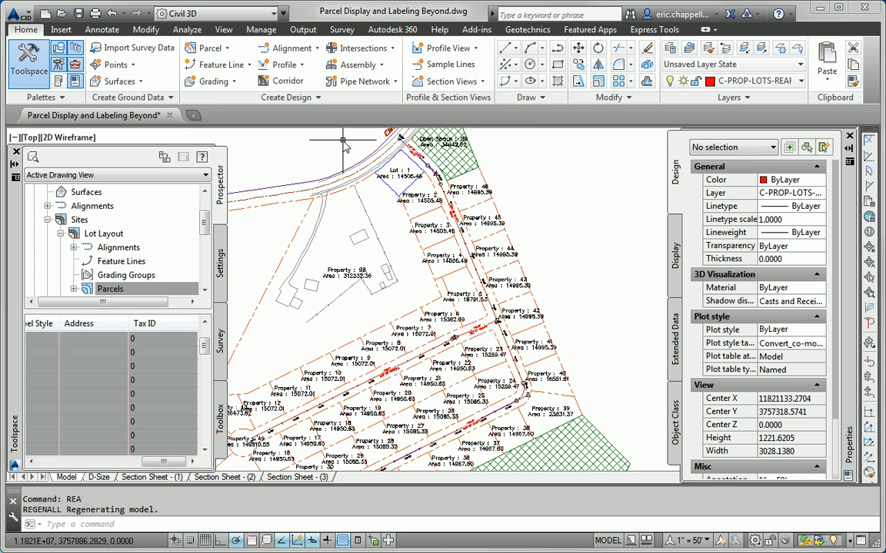
left_click(111, 15)
left_click(112, 17)
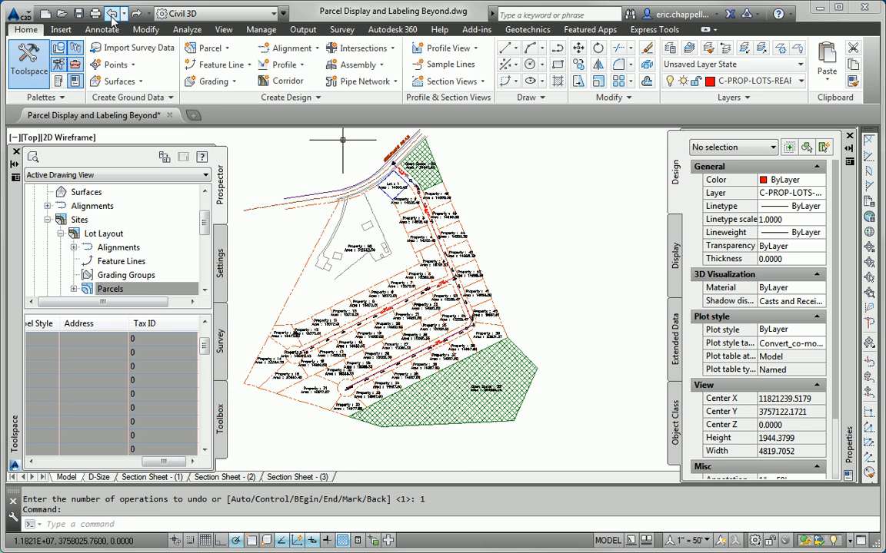
- Start Multiple Parcel Properties for the Lot Layout site from parcel 3 and draw the selection line from parcel 1 through the adjoining lots below
scroll(492, 203, "up", 2)
scroll(502, 212, "down", 2)
scroll(501, 212, "down", 2)
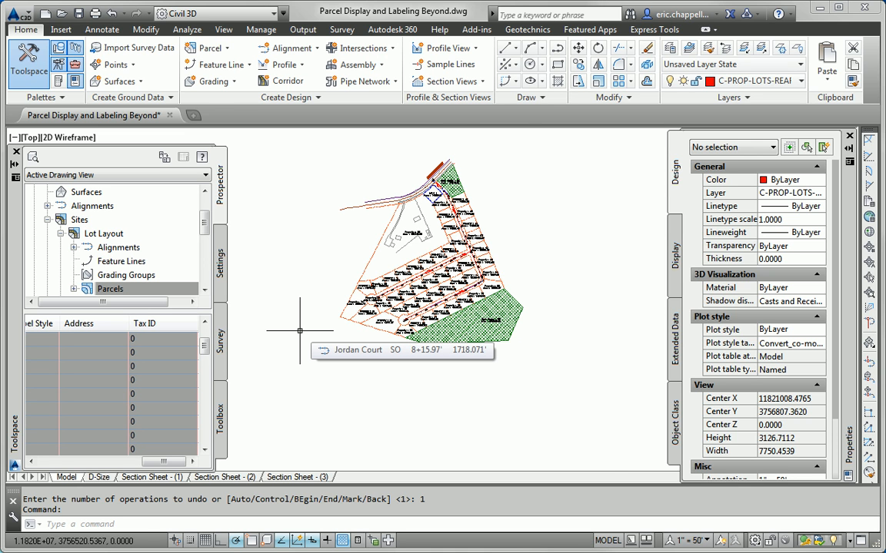
scroll(444, 206, "up", 4)
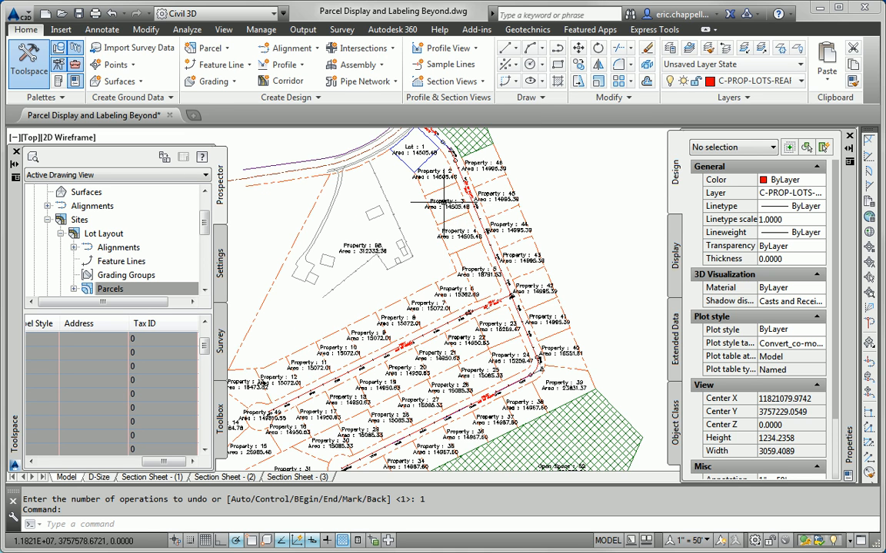
left_click(444, 205)
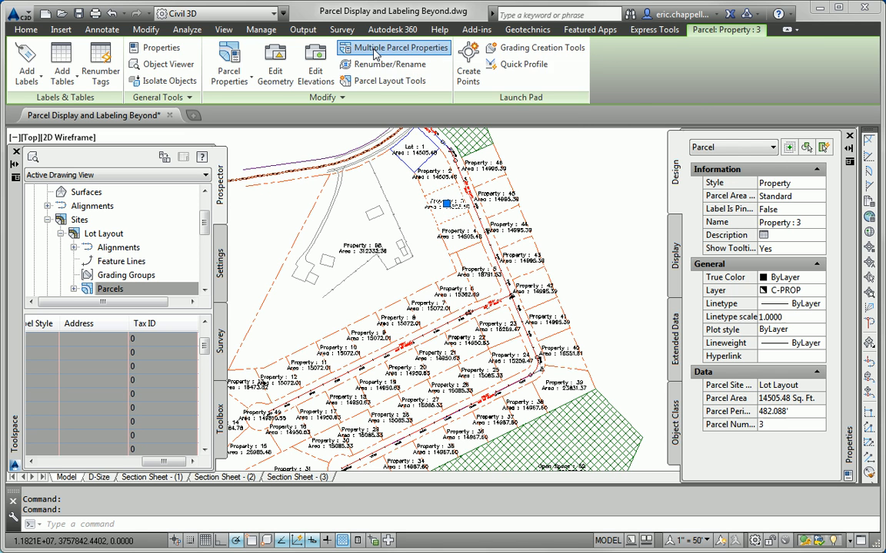
left_click(376, 52)
scroll(382, 265, "down", 2)
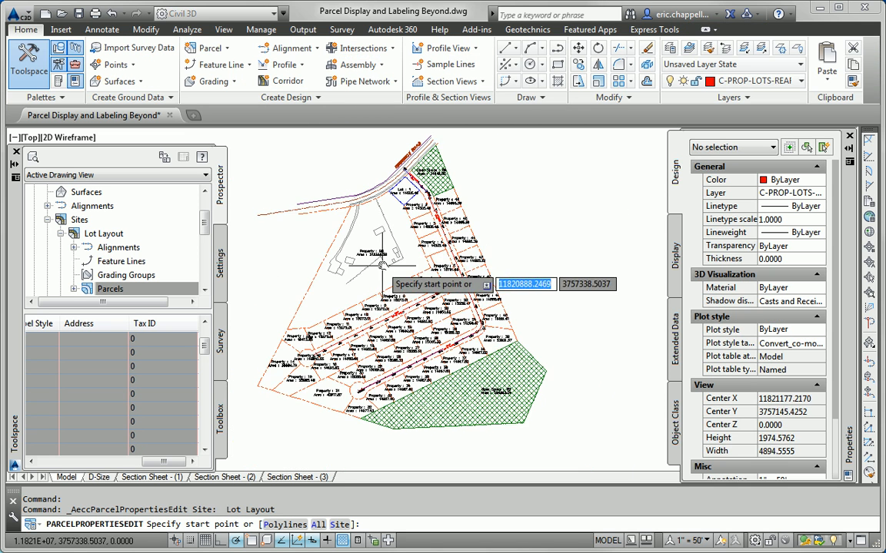
middle_click_drag(382, 264, 399, 246)
left_click(425, 171)
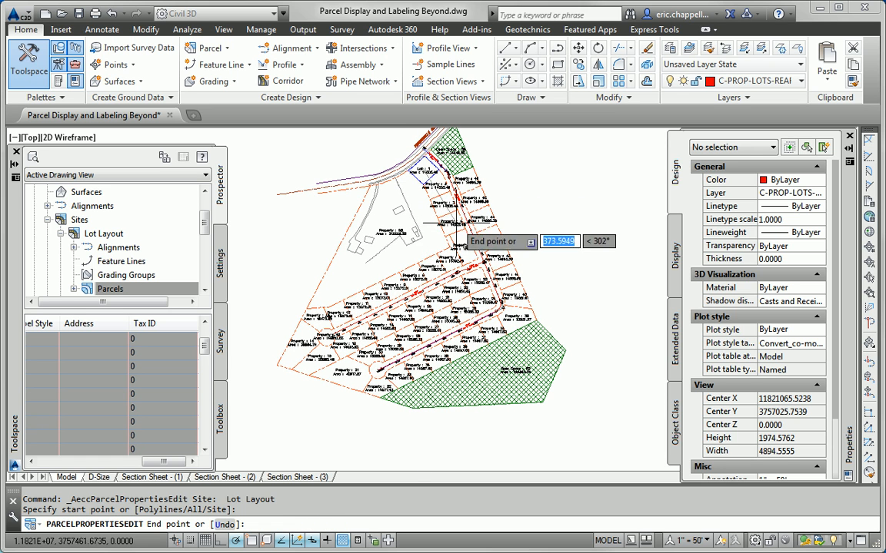
left_click(457, 229)
left_click(460, 254)
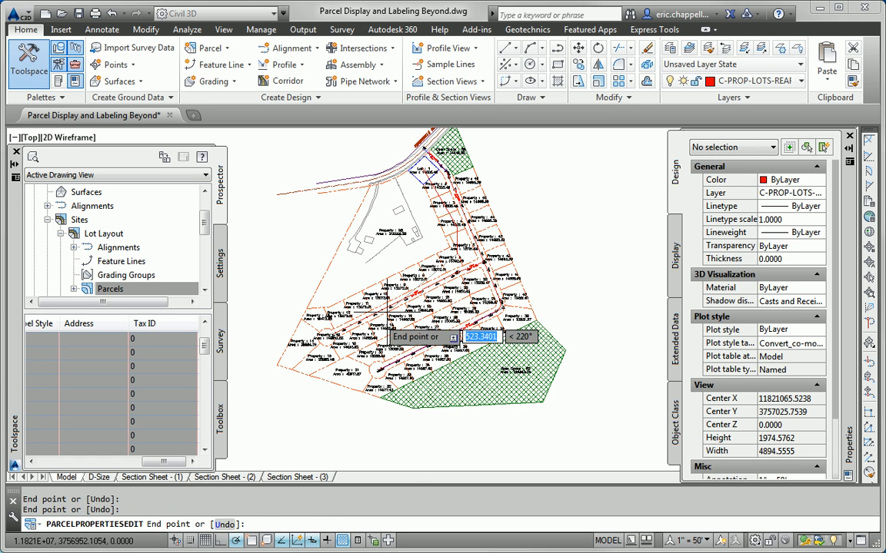
- Turn off polar tracking, object snap tracking and Dynamic UCS, and continue the selection line through all remaining lots to finish the parcel selection
left_click(236, 541)
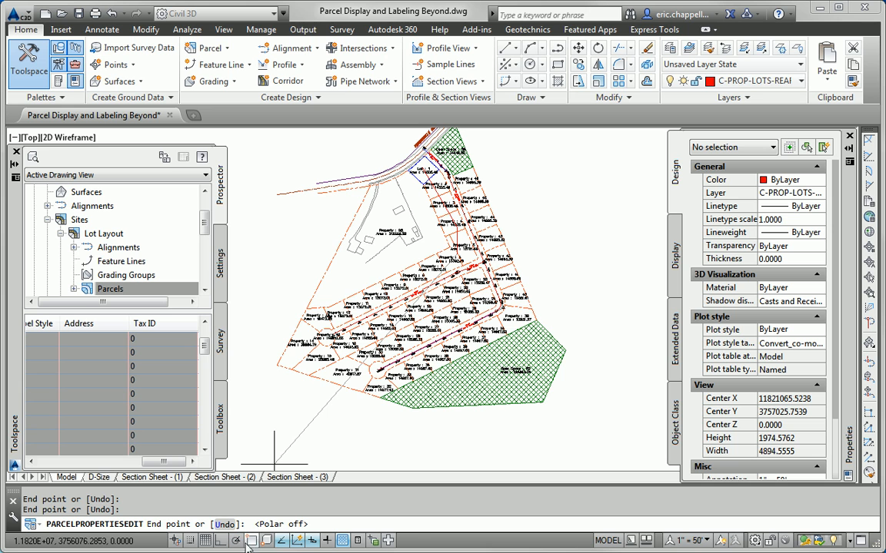
left_click(282, 541)
left_click(297, 540)
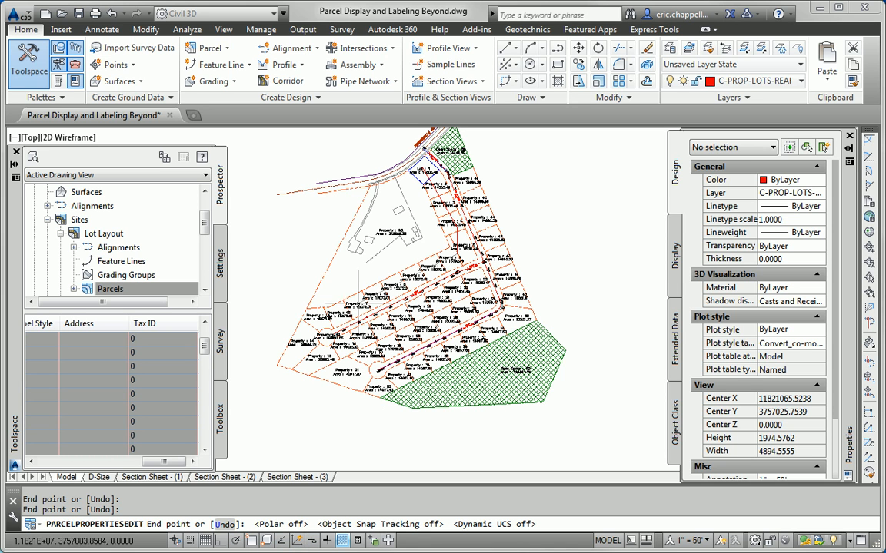
left_click(296, 353)
left_click(309, 365)
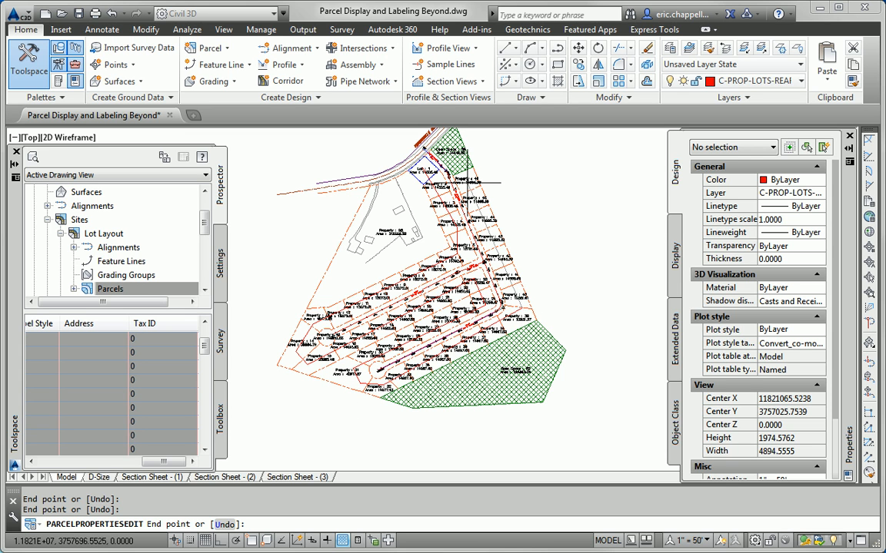
key("Return")
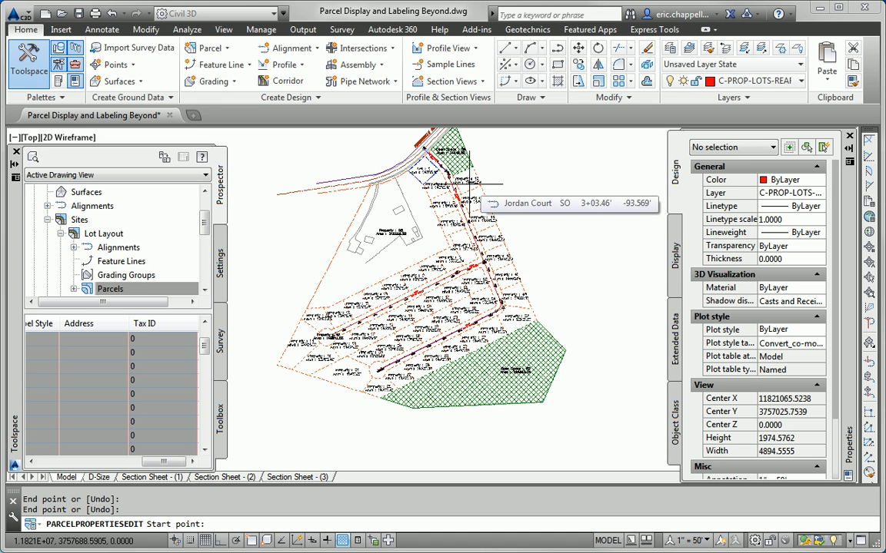
left_click(487, 275)
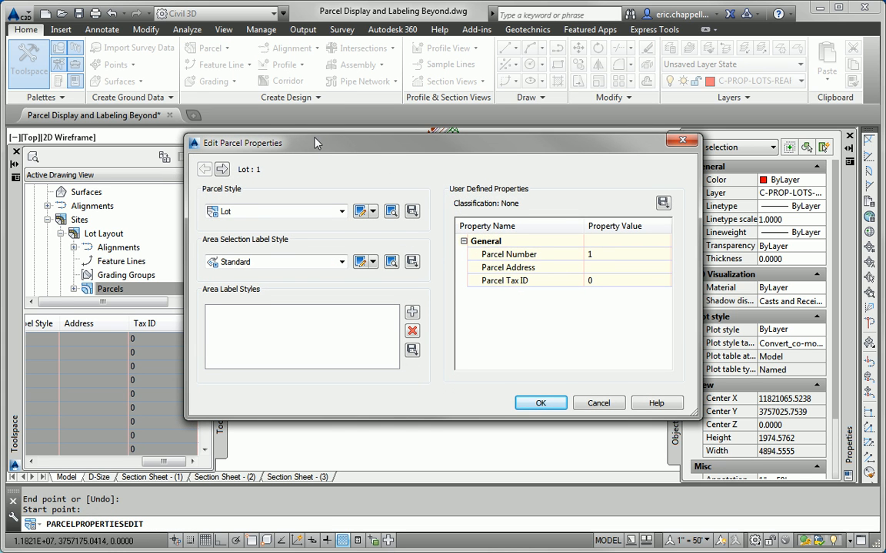
- Step through the first selected parcels in Edit Parcel Properties to examine their settings and return to parcel 1
left_click_drag(284, 143, 281, 153)
left_click(221, 179)
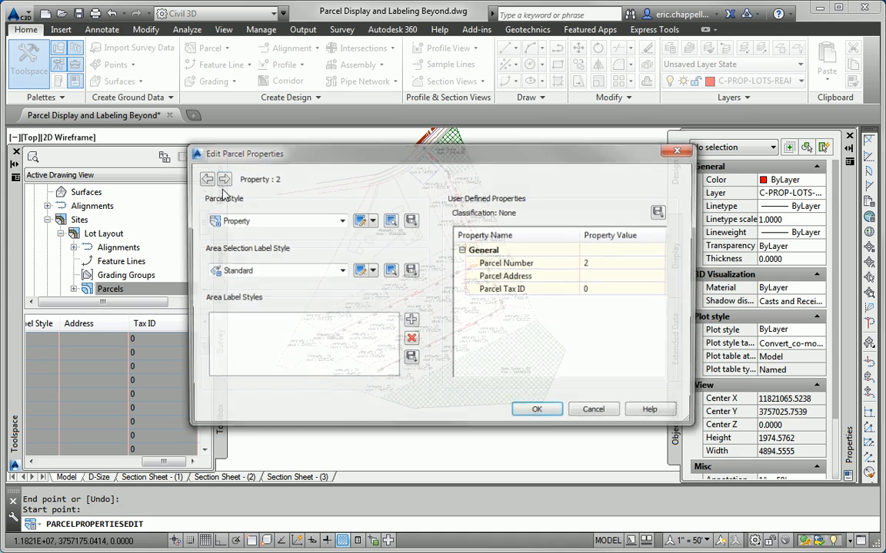
left_click(221, 180)
left_click(203, 182)
left_click(202, 183)
left_click(202, 182)
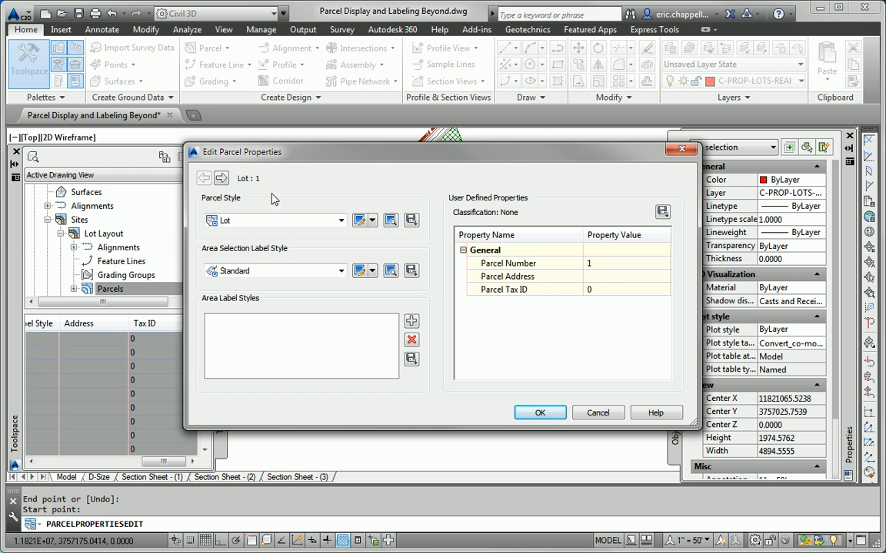
- Set parcel 2's style to Lot and apply that parcel style to all selected parcels
left_click(339, 221)
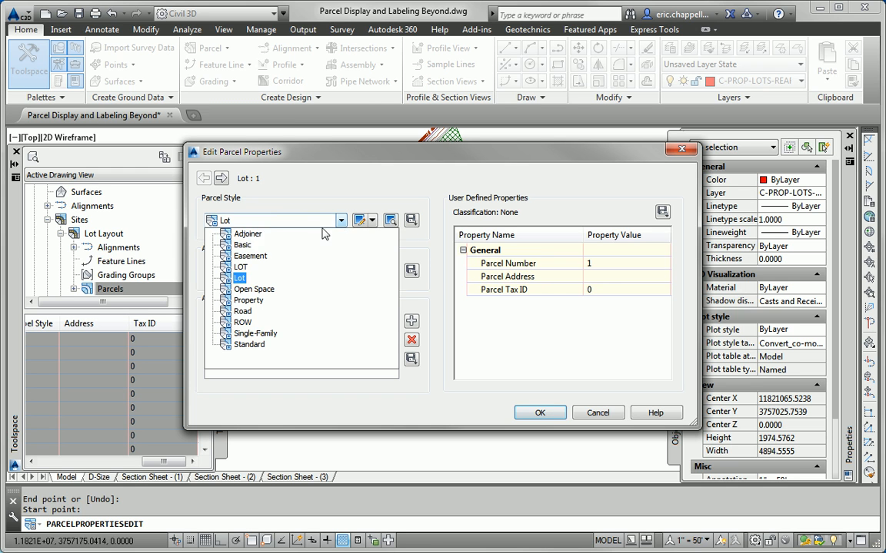
left_click(239, 282)
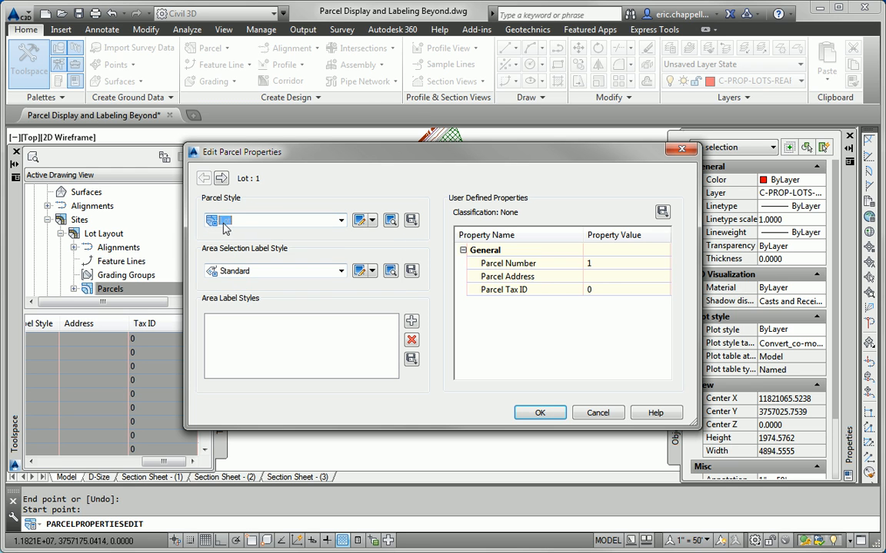
left_click(221, 179)
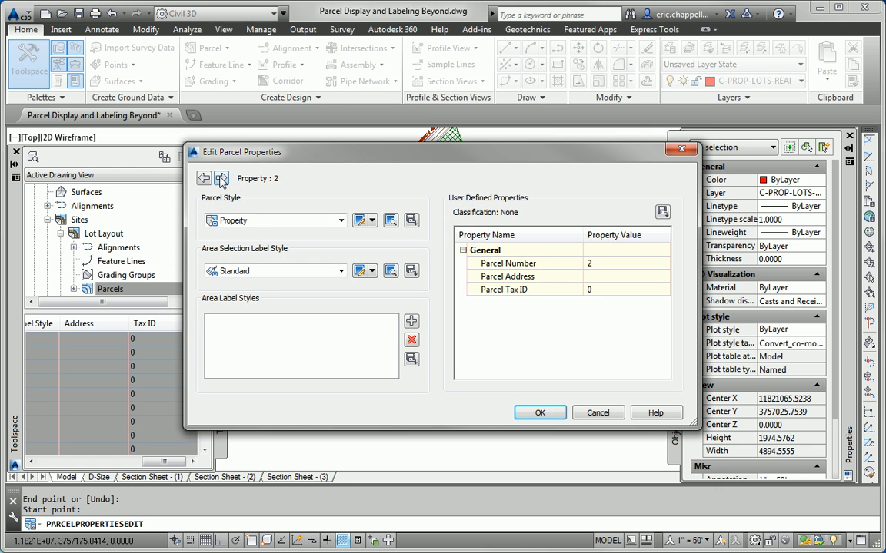
left_click(225, 224)
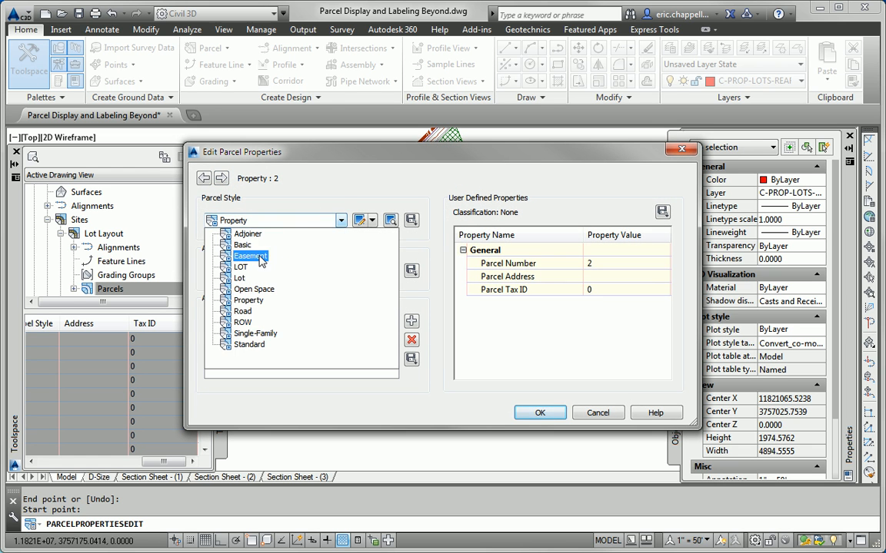
left_click(239, 279)
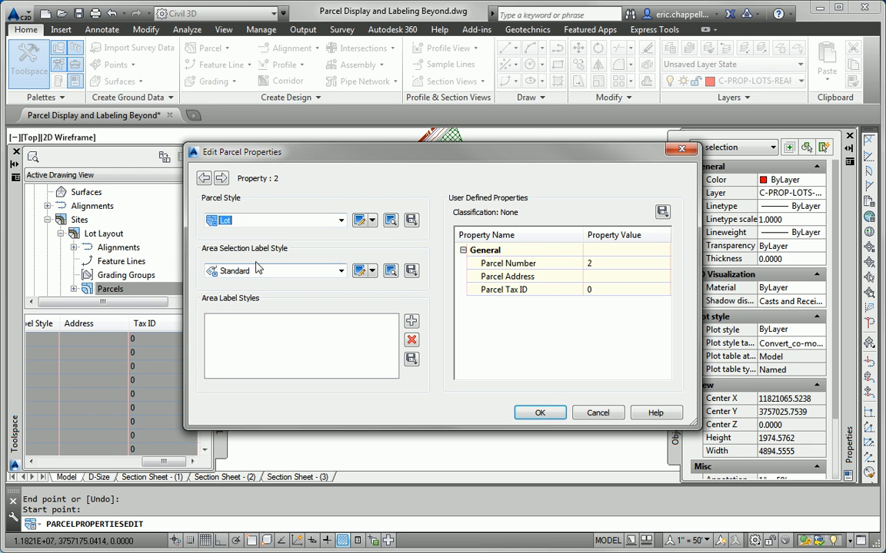
left_click(412, 221)
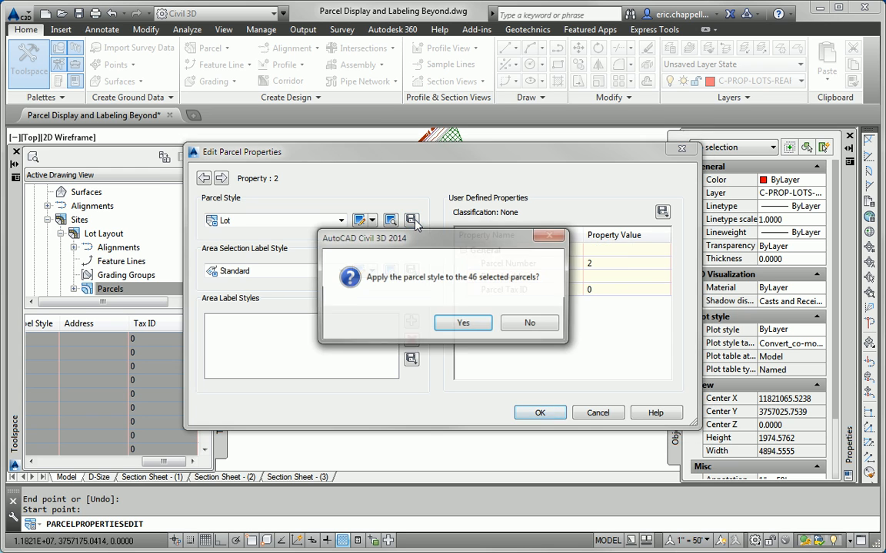
left_click(463, 324)
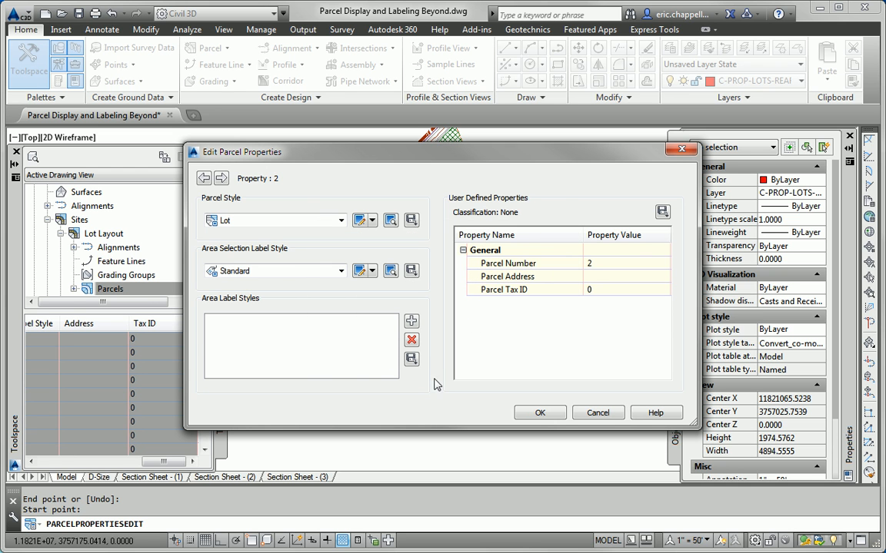
left_click(538, 414)
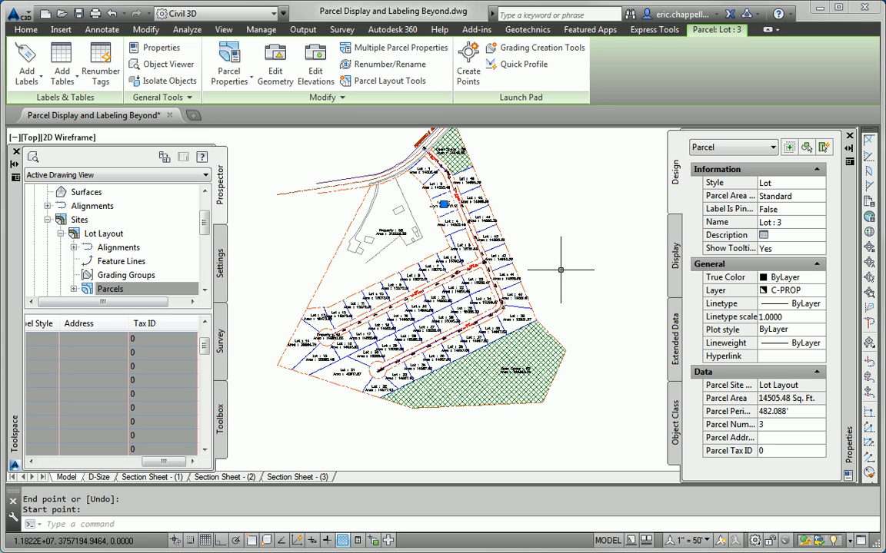
- Clear the parcel selection and regenerate the whole drawing with REA to refresh the lot lines
scroll(560, 270, "down", 5)
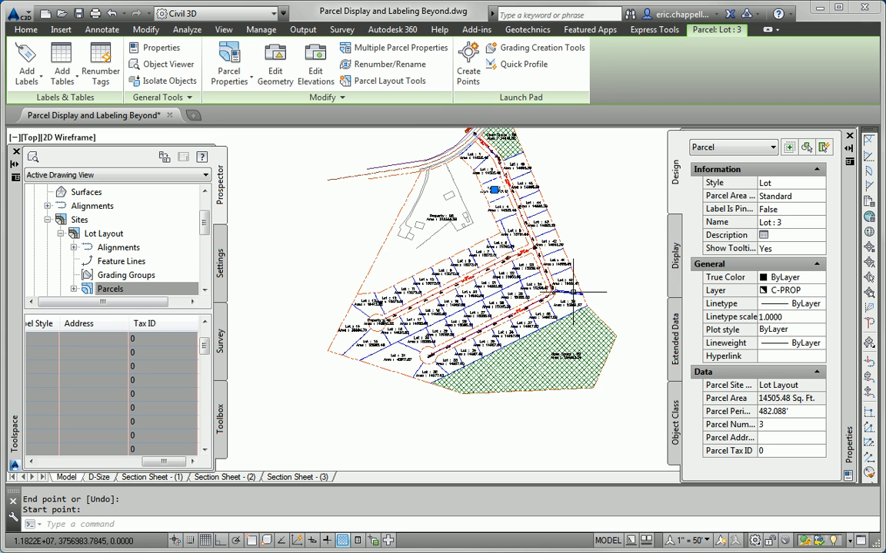
scroll(549, 273, "up", 5)
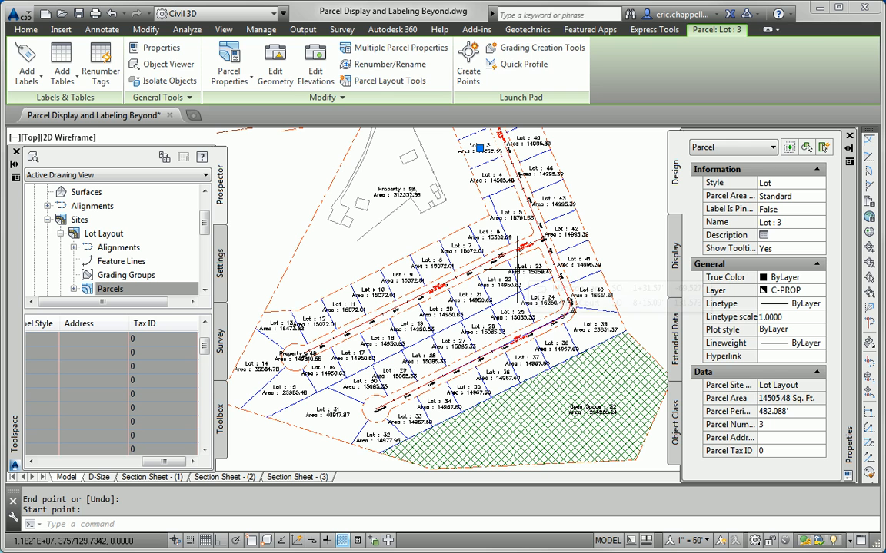
key("Escape")
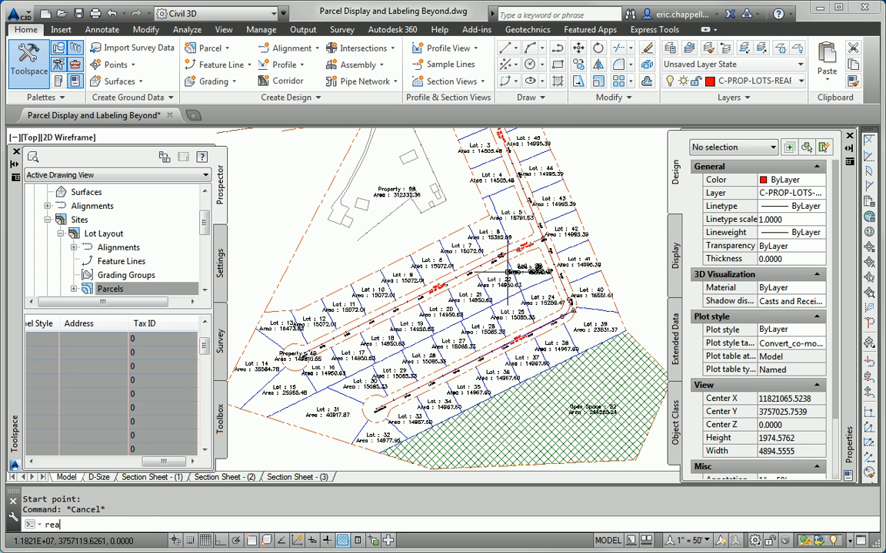
key("Return")
scroll(503, 240, "up", 4)
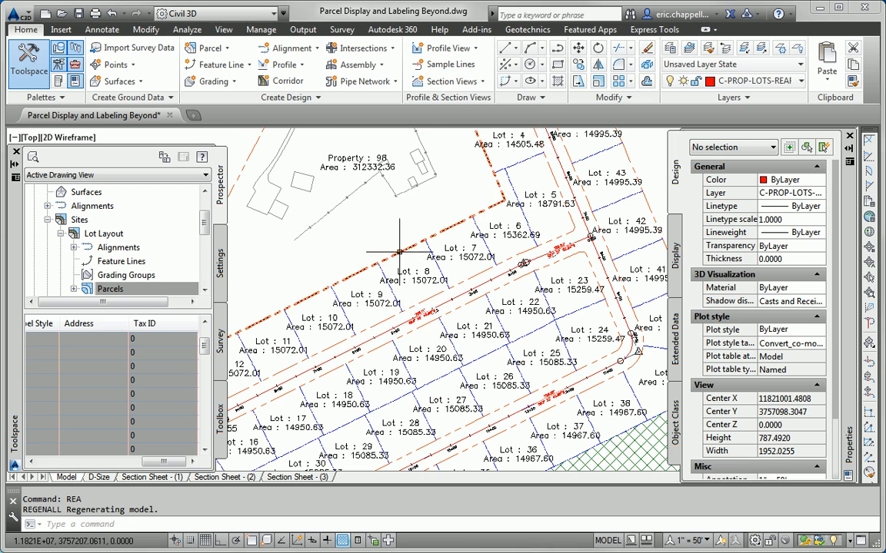
scroll(403, 257, "down", 3)
middle_click_drag(403, 257, 415, 278)
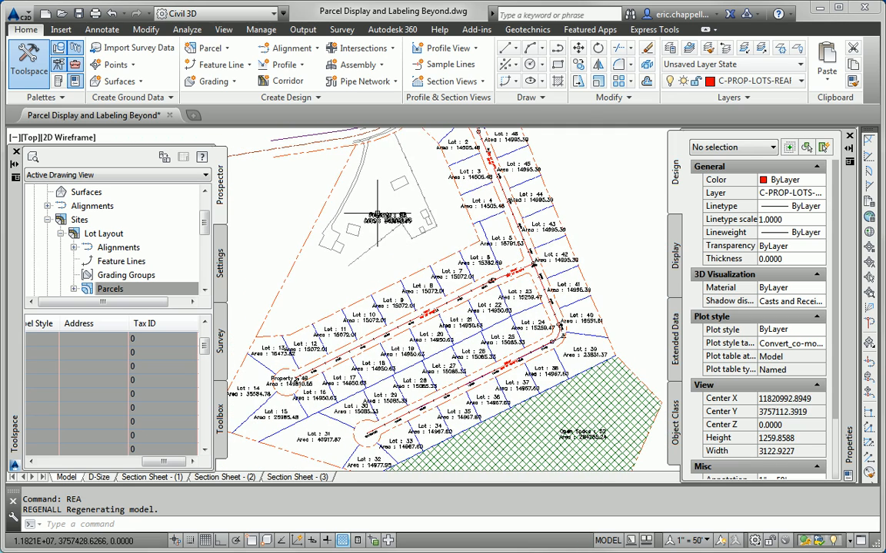
left_click(379, 219)
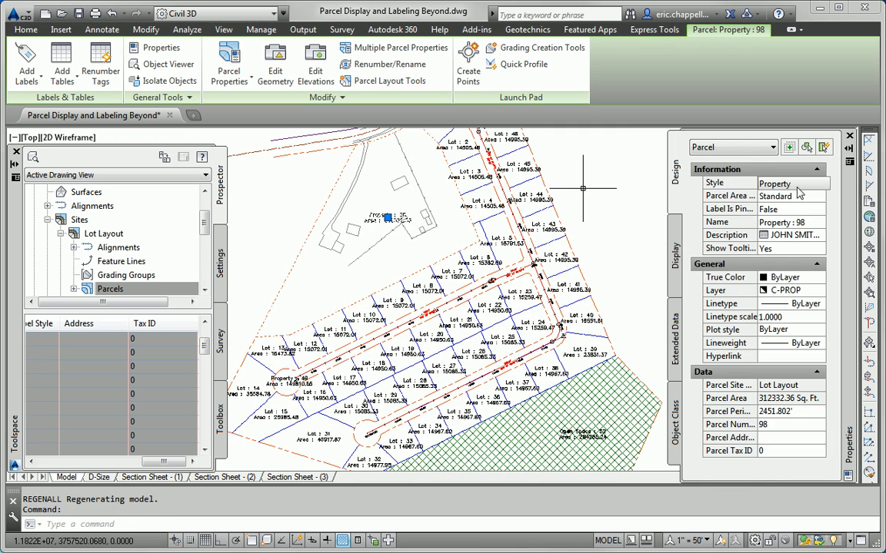
left_click(807, 186)
left_click(805, 187)
left_click(805, 198)
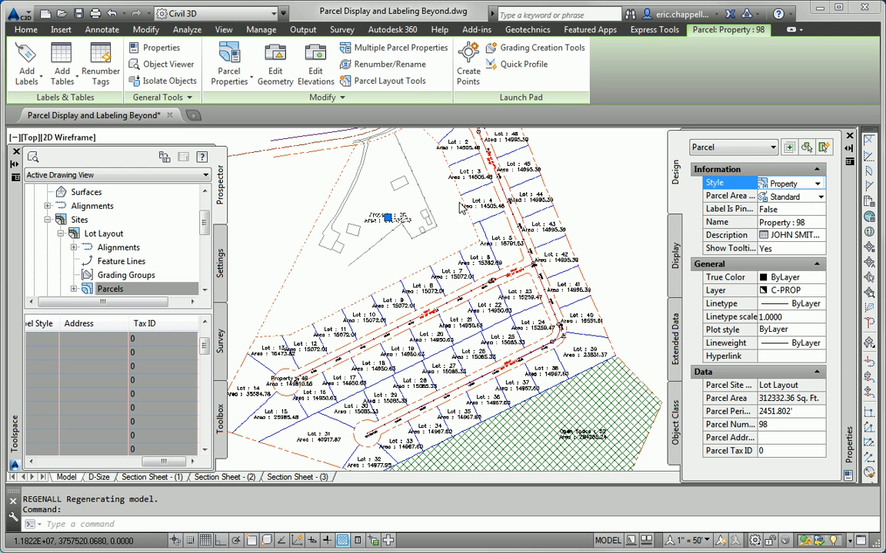
key("Escape")
key("Escape")
type("e")
key("Return")
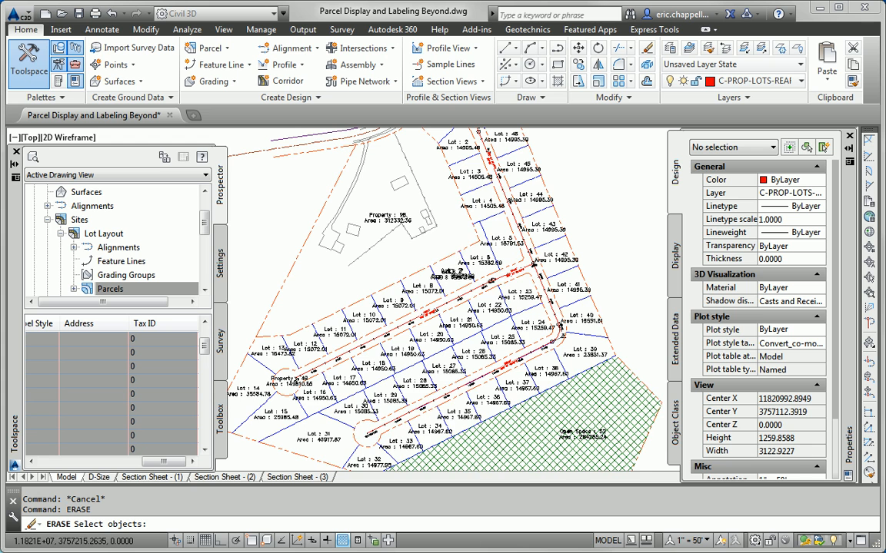
middle_click_drag(444, 245, 439, 272)
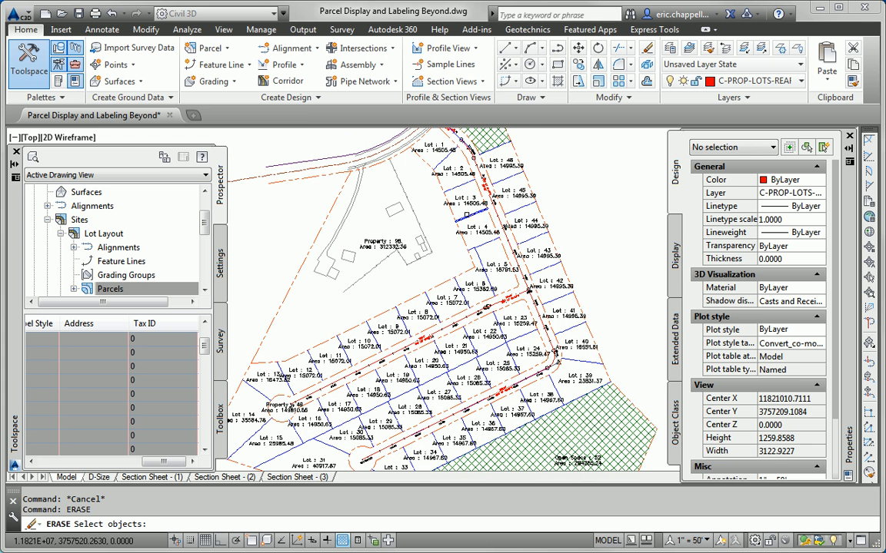
key("Escape")
- Select the labels of lots 4, 8, 10 and 12 one at a time to examine the individual lot parcels
left_click(476, 229)
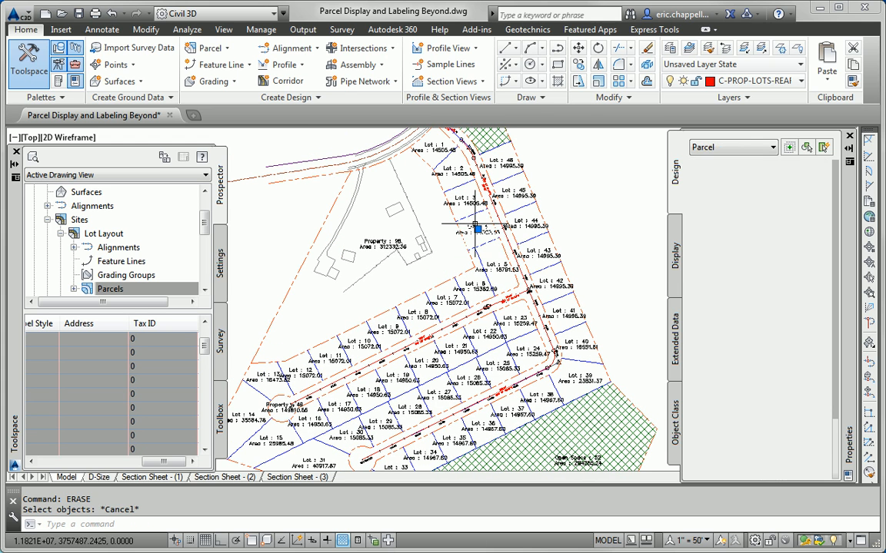
key("Escape")
left_click(421, 317)
key("Escape")
left_click(358, 343)
key("Escape")
left_click(311, 373)
key("Escape")
- Set the parcel style of the street right-of-way parcel, number 49, to ROW and clear the selection
scroll(330, 371, "down", 2)
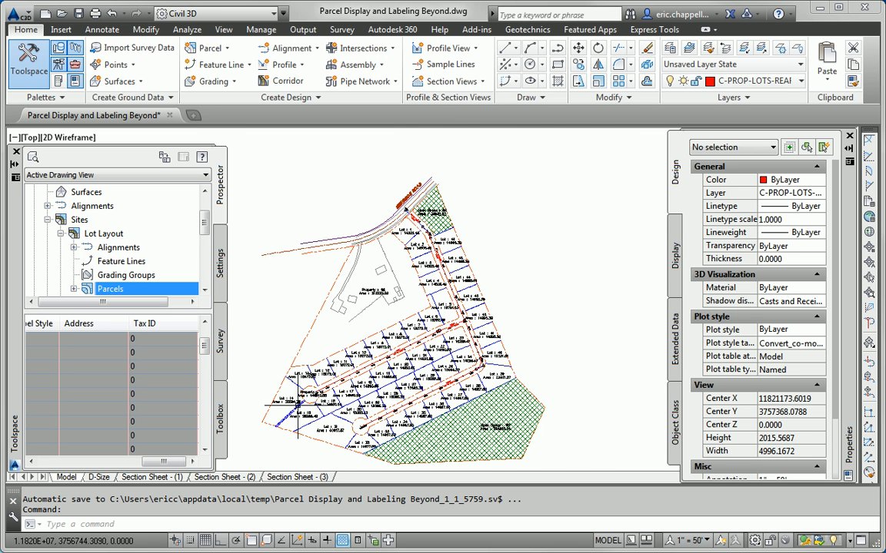
scroll(297, 412, "up", 8)
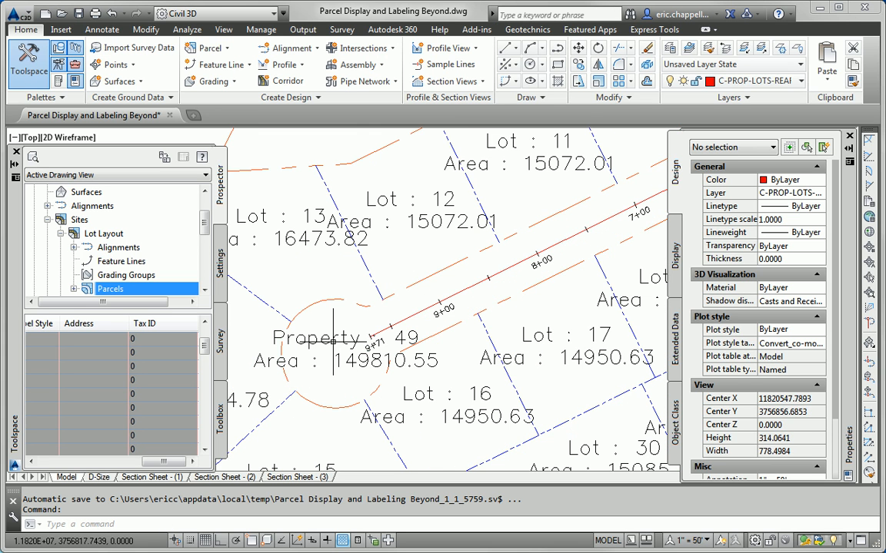
left_click(333, 338)
scroll(336, 345, "down", 5)
scroll(501, 270, "up", 3)
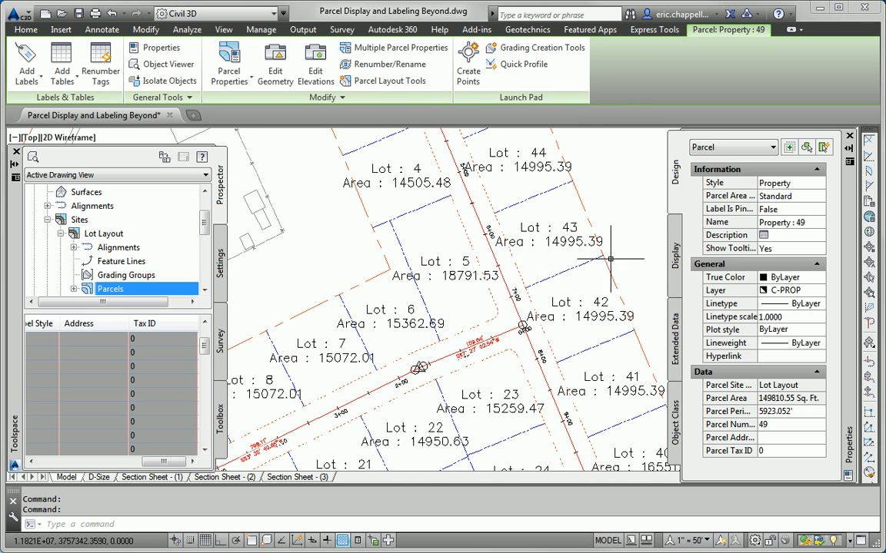
left_click(803, 183)
left_click(817, 184)
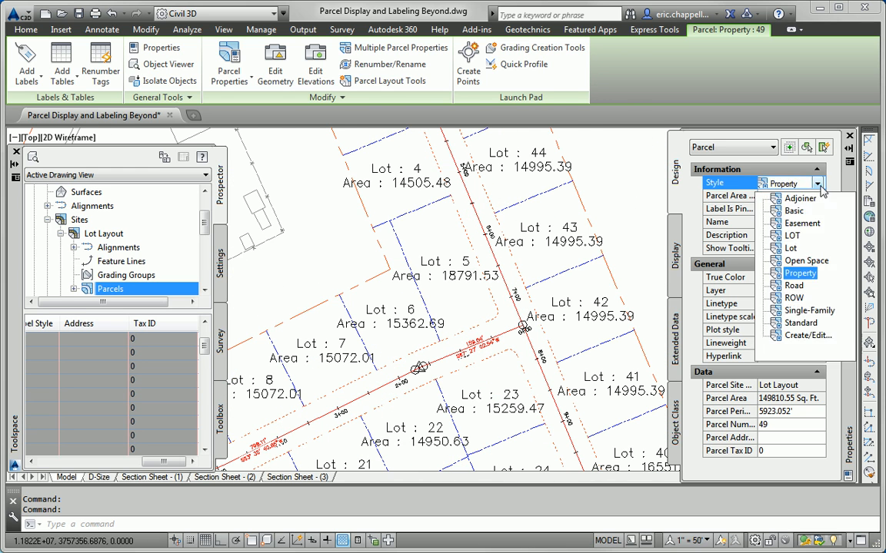
left_click(793, 298)
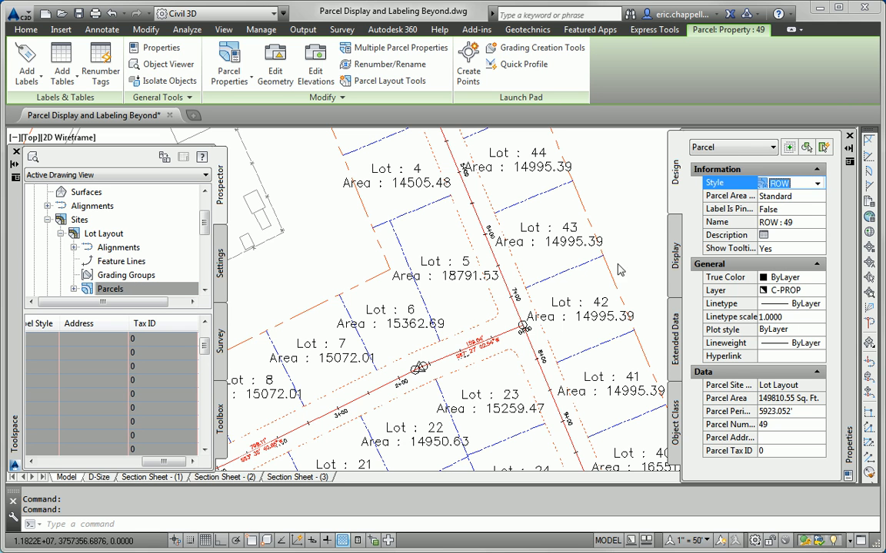
key("Escape")
- Examine how the shared boundary lines display along the right-of-way, between the lots and parcel 98, and beside the northern open space
scroll(458, 288, "down", 6)
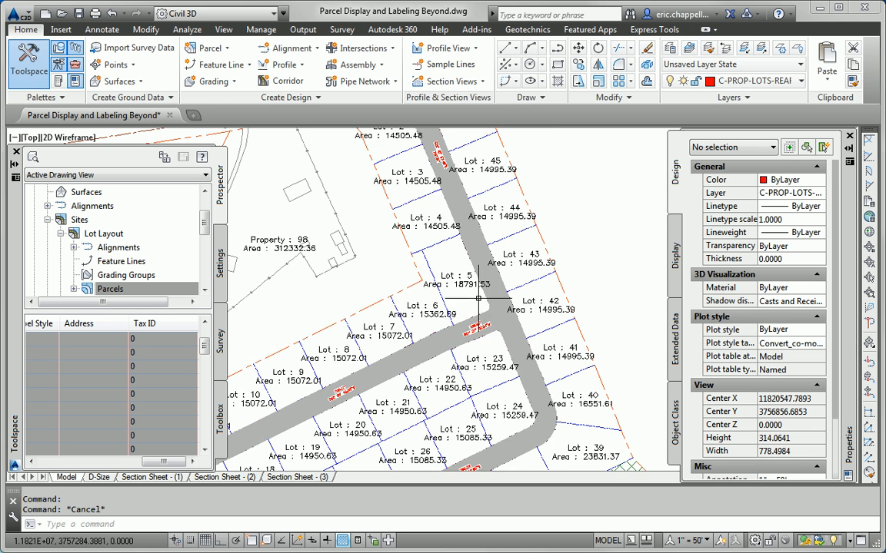
middle_click_drag(532, 367, 505, 279)
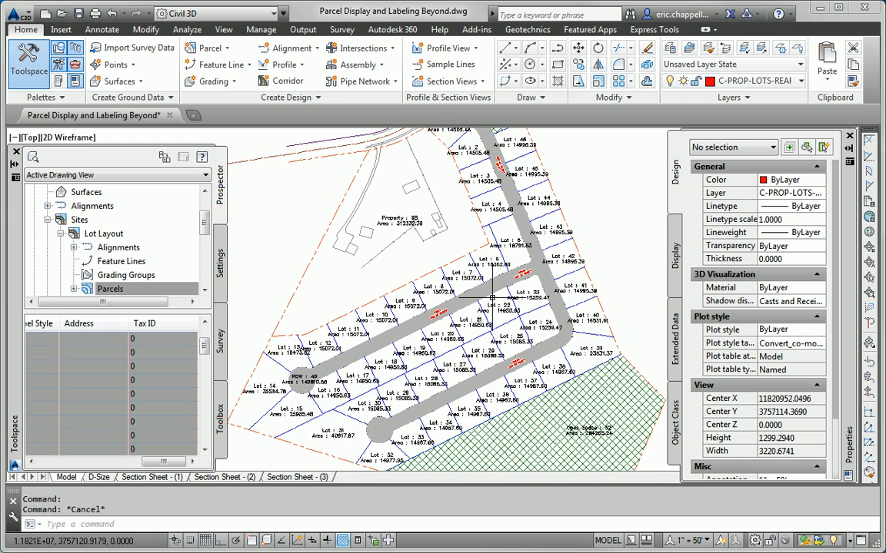
scroll(508, 279, "up", 6)
scroll(477, 286, "up", 4)
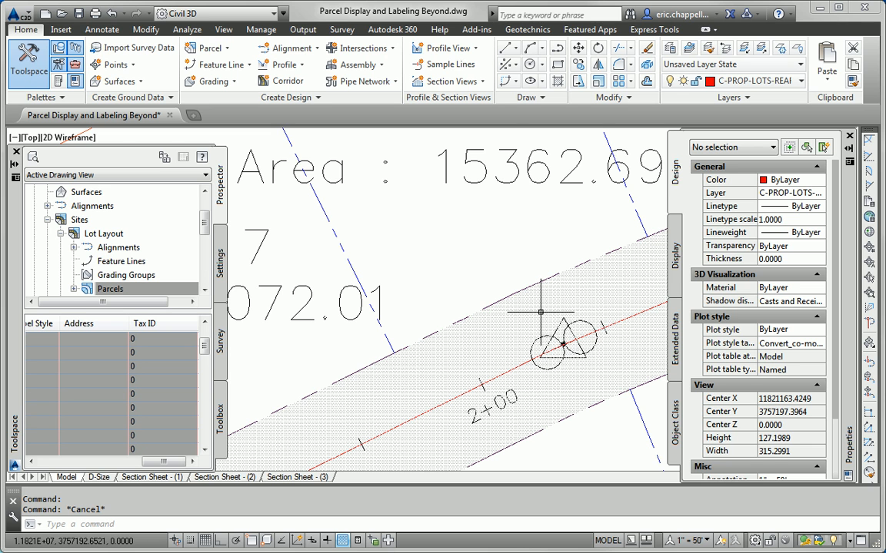
scroll(540, 312, "down", 5)
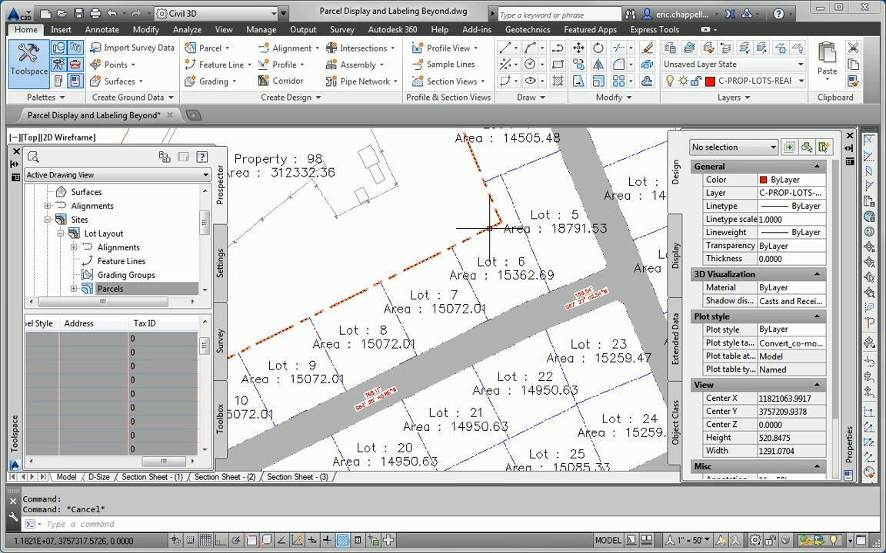
scroll(507, 257, "down", 2)
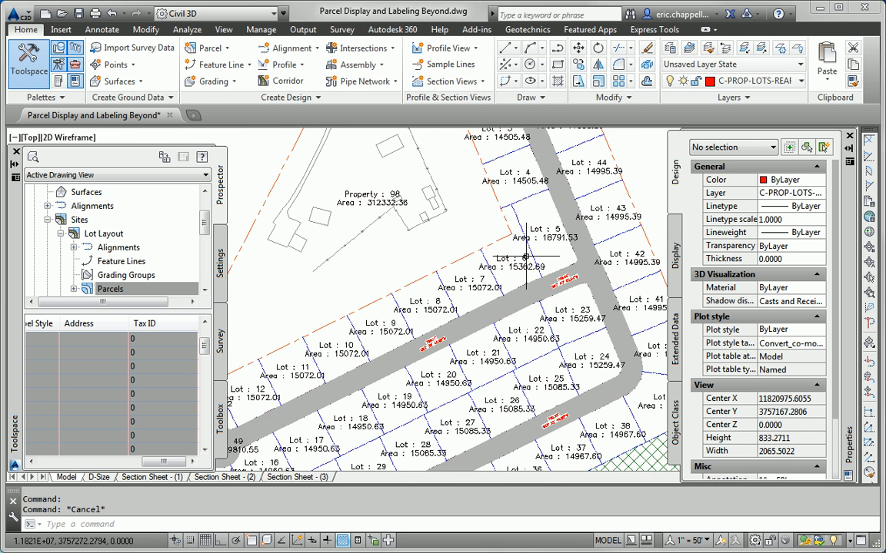
middle_click_drag(516, 292, 513, 332)
middle_click_drag(486, 259, 416, 378)
scroll(436, 257, "up", 1)
scroll(416, 308, "up", 10)
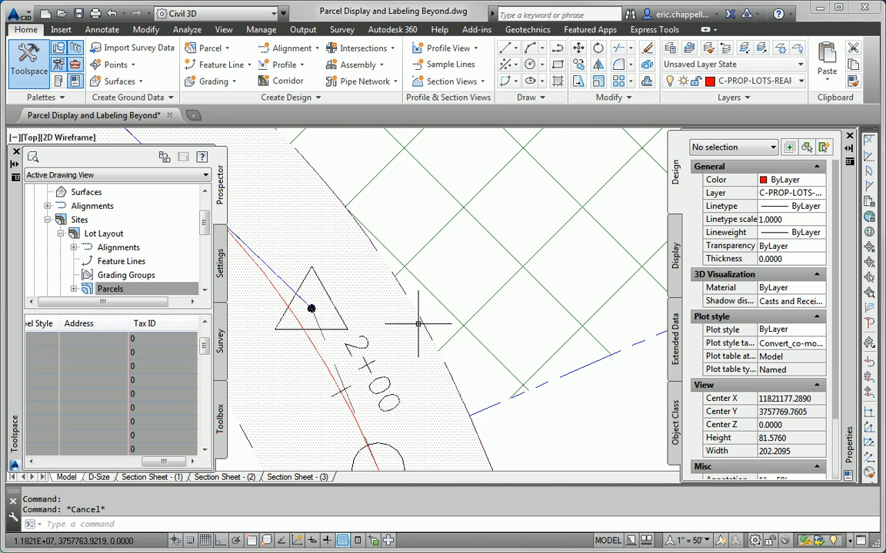
scroll(457, 312, "down", 4)
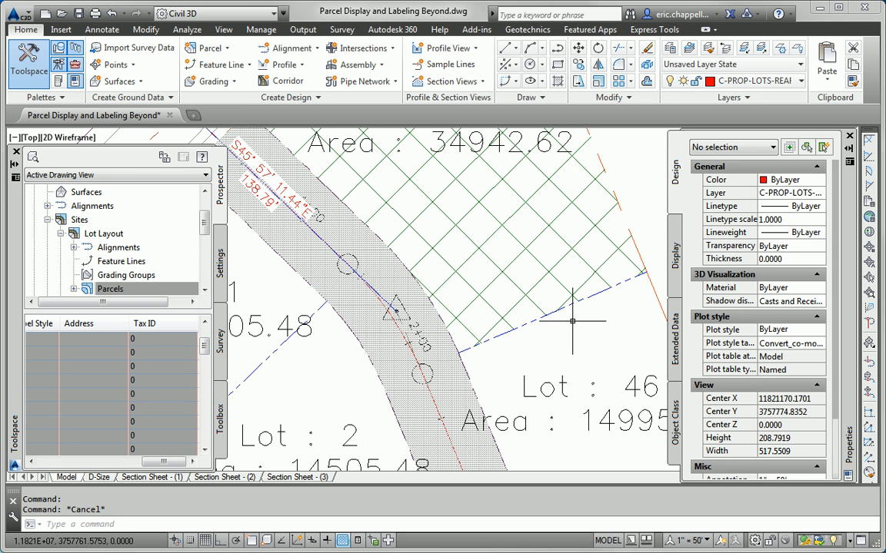
mouse_move(571, 321)
scroll(572, 321, "down", 4)
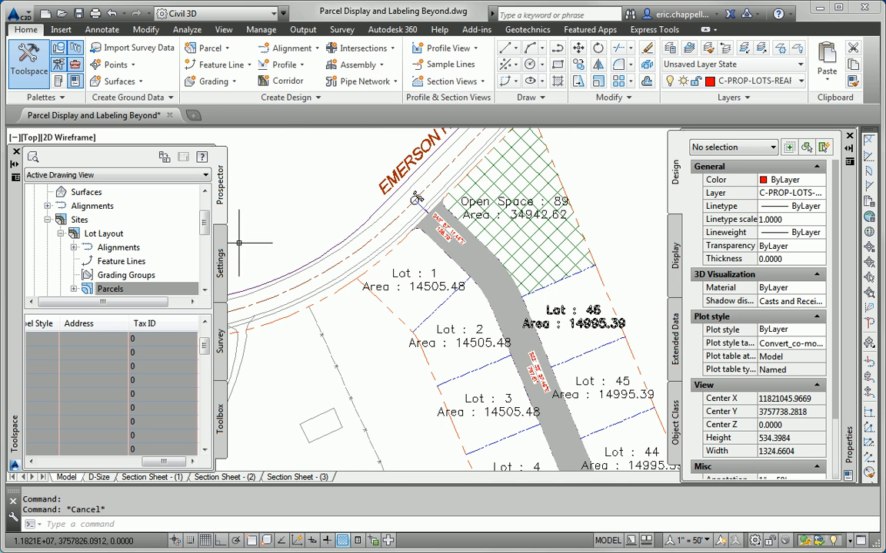
- Open the parcel properties of the Lot Layout site and raise ROW to first place in the parcel style display order
left_click_drag(205, 227, 206, 234)
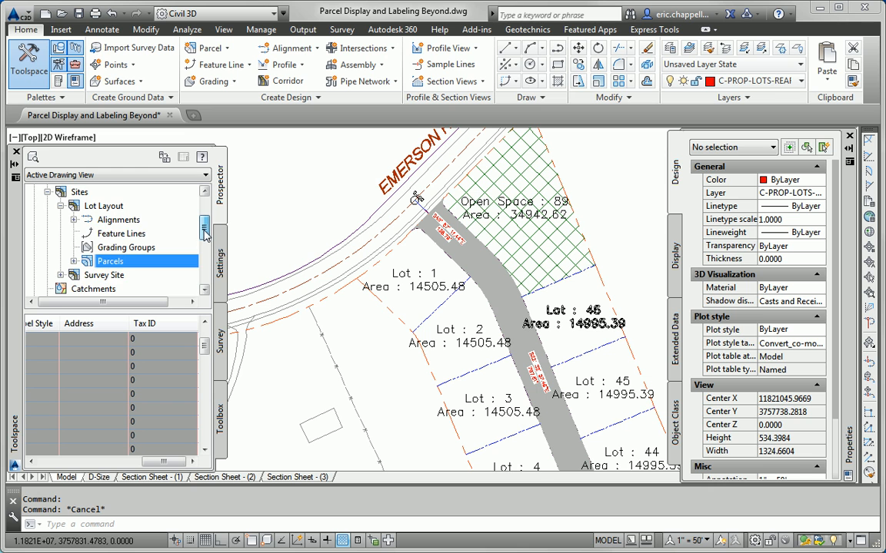
right_click(109, 268)
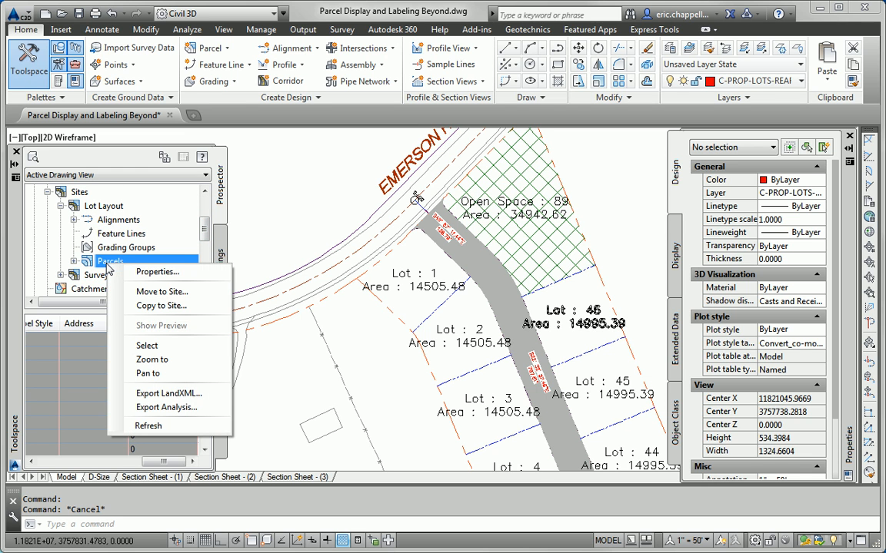
left_click(139, 275)
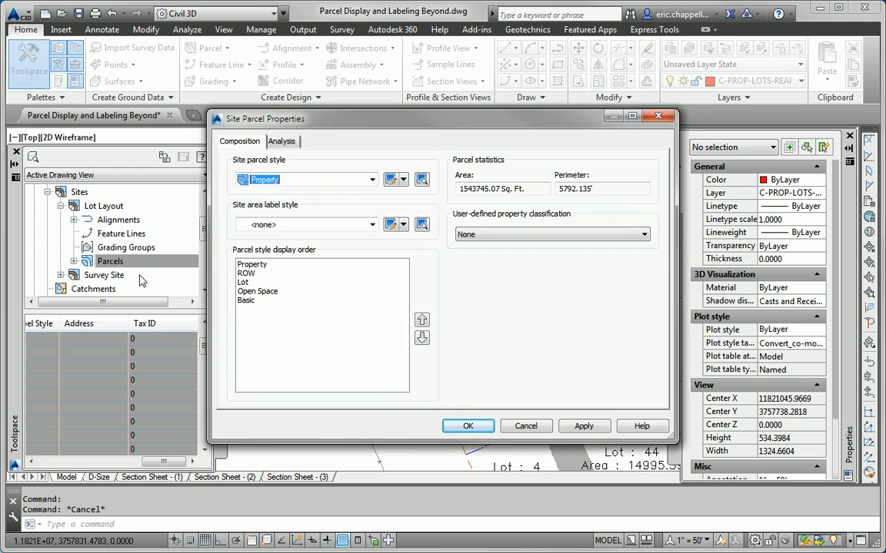
left_click_drag(293, 126, 262, 131)
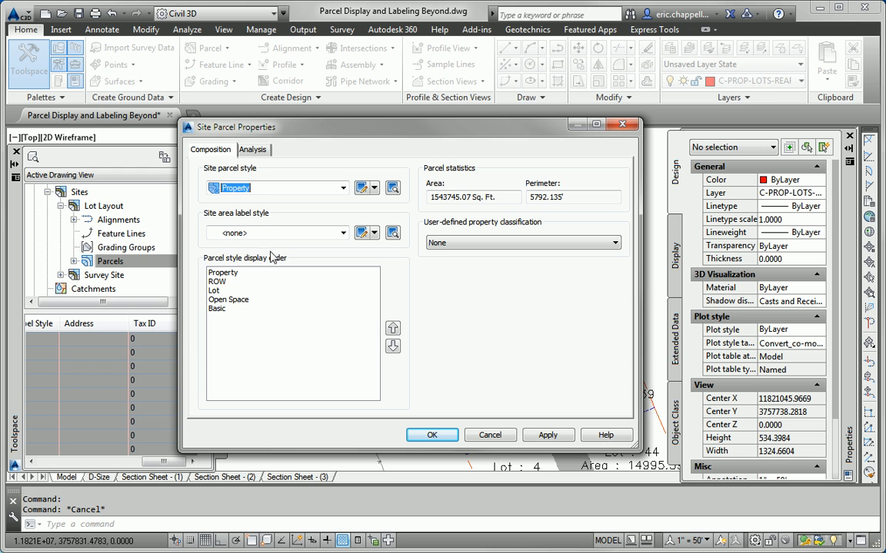
left_click(218, 282)
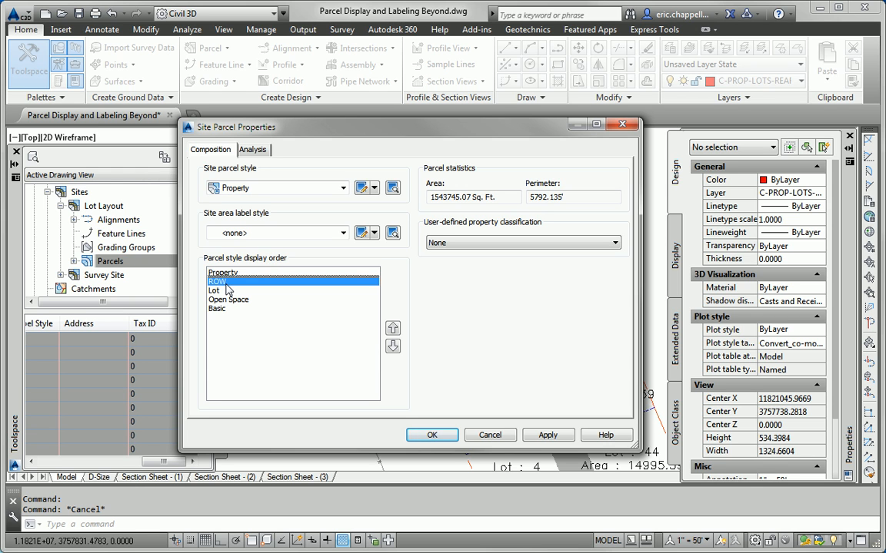
left_click(393, 328)
- Raise Open Space directly below ROW in the parcel style display order and accept the site parcel properties
left_click(240, 302)
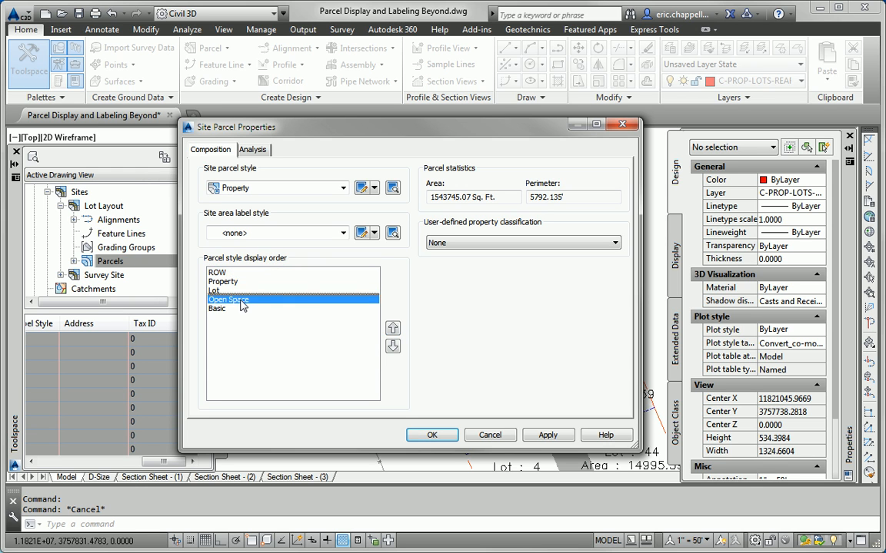
left_click(393, 329)
left_click(393, 329)
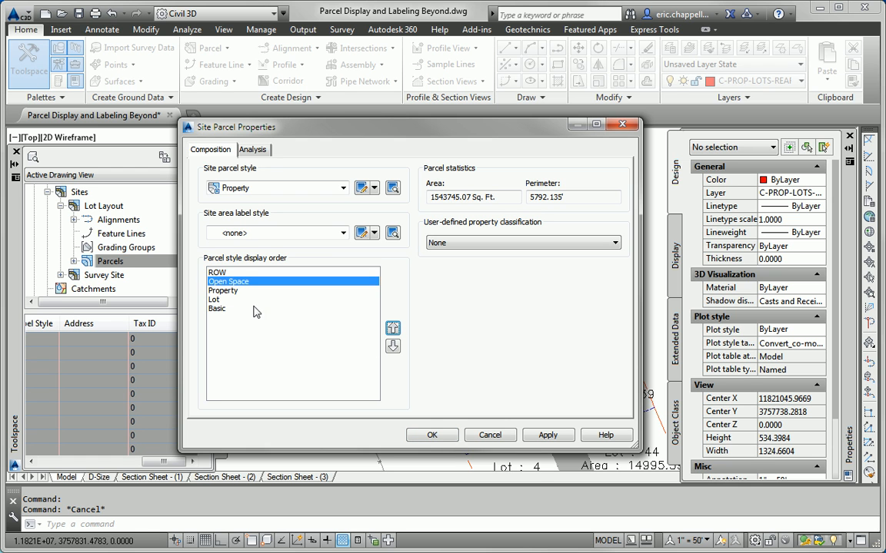
left_click(436, 440)
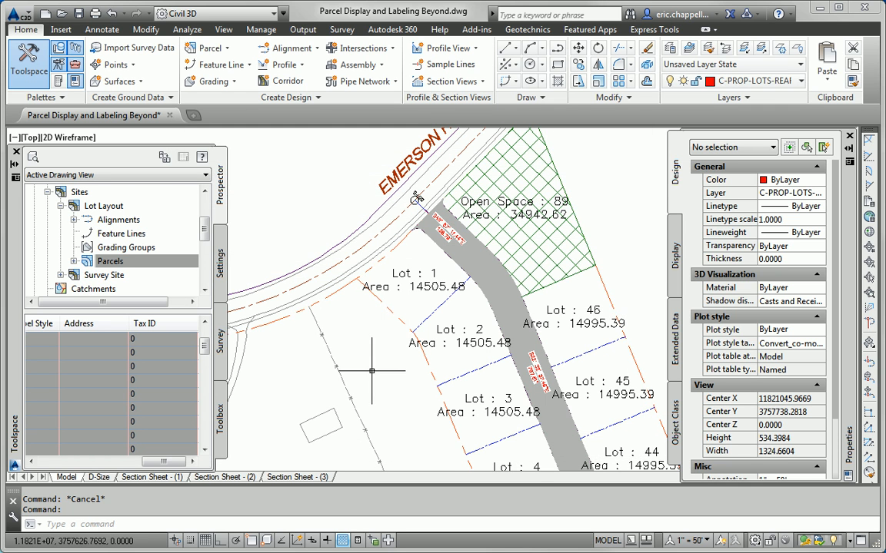
- Set the parcel style of parcel 98 to Adjoiner and clear the selection
scroll(416, 198, "down", 4)
left_click(359, 340)
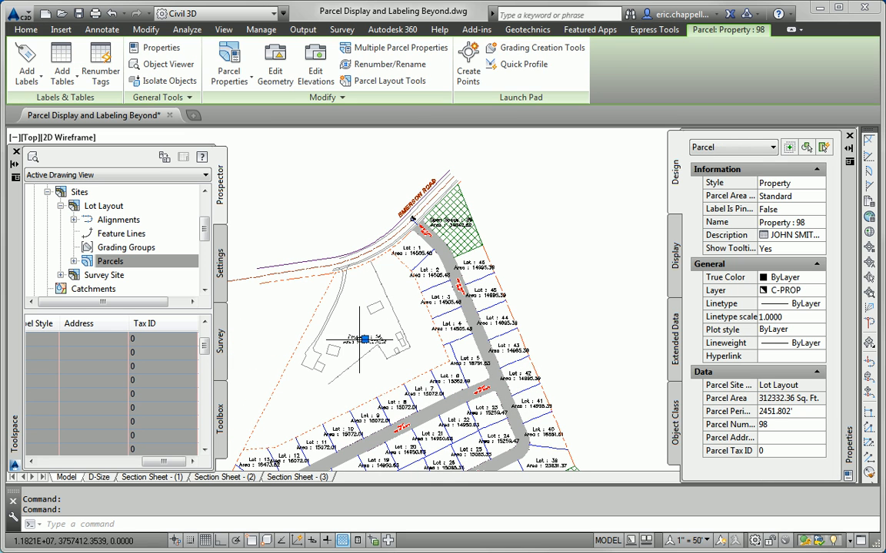
left_click(814, 185)
left_click(816, 184)
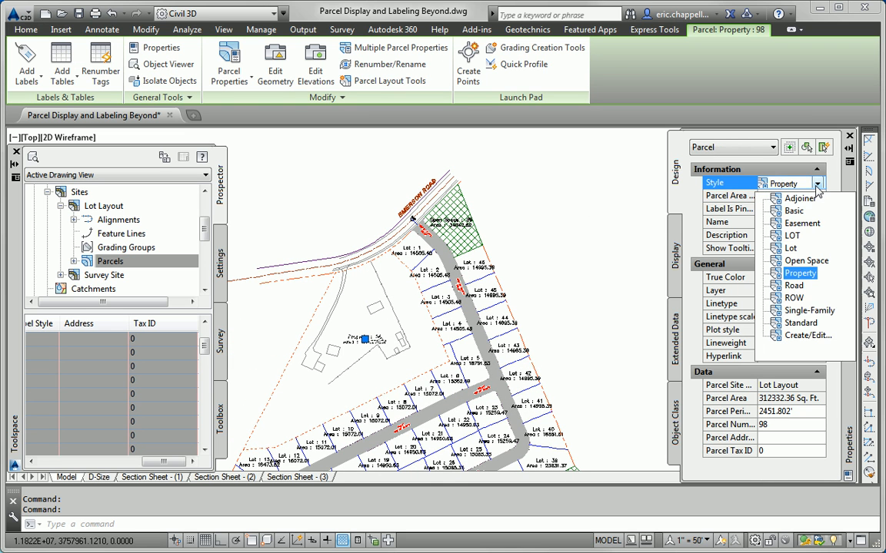
left_click(795, 197)
left_click(560, 246)
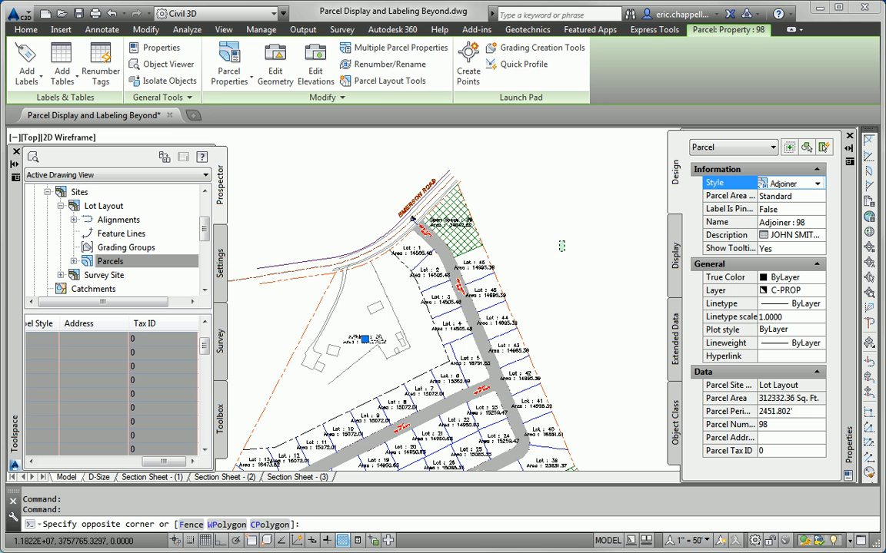
key("Escape")
key("Escape")
left_click(365, 338)
key("Escape")
scroll(360, 335, "up", 5)
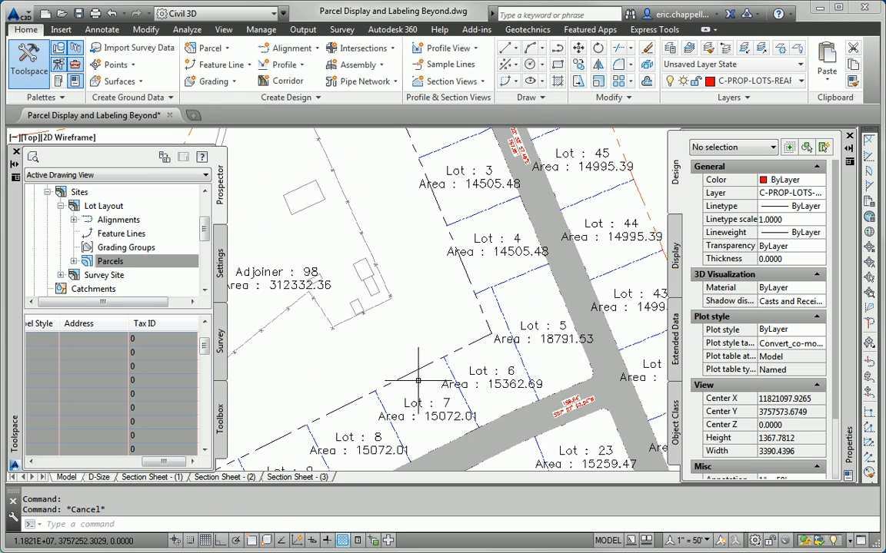
- Reopen the Lot Layout site's parcel properties and lower Adjoiner directly below ROW in the parcel style display order
left_click(166, 261)
right_click(167, 261)
left_click(186, 270)
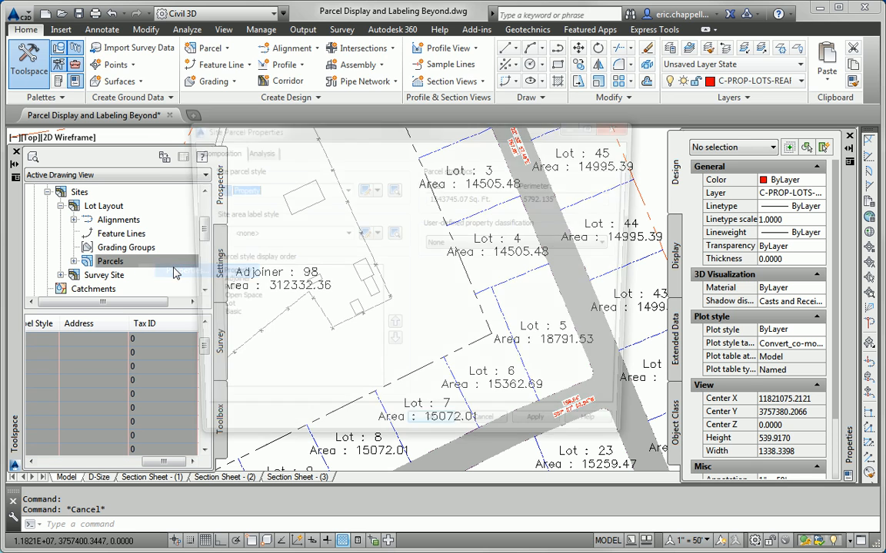
left_click(232, 284)
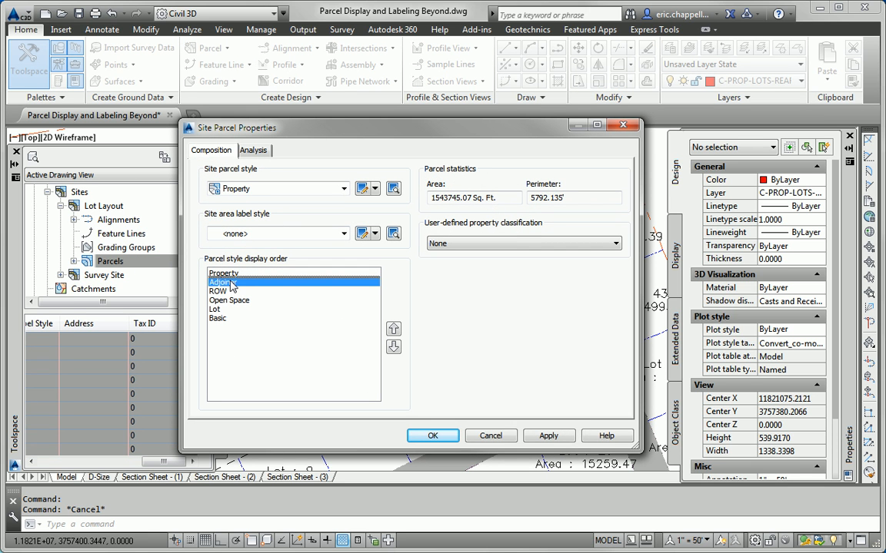
left_click(392, 347)
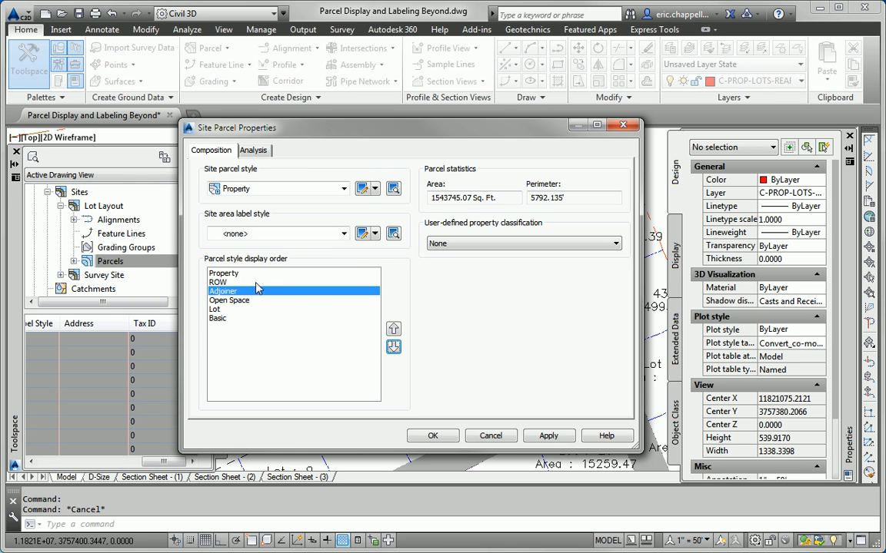
- Lower Property between Lot and Basic in the parcel style display order
left_click(232, 275)
left_click(393, 347)
left_click(393, 346)
left_click(393, 347)
left_click(392, 346)
left_click(393, 347)
left_click(393, 332)
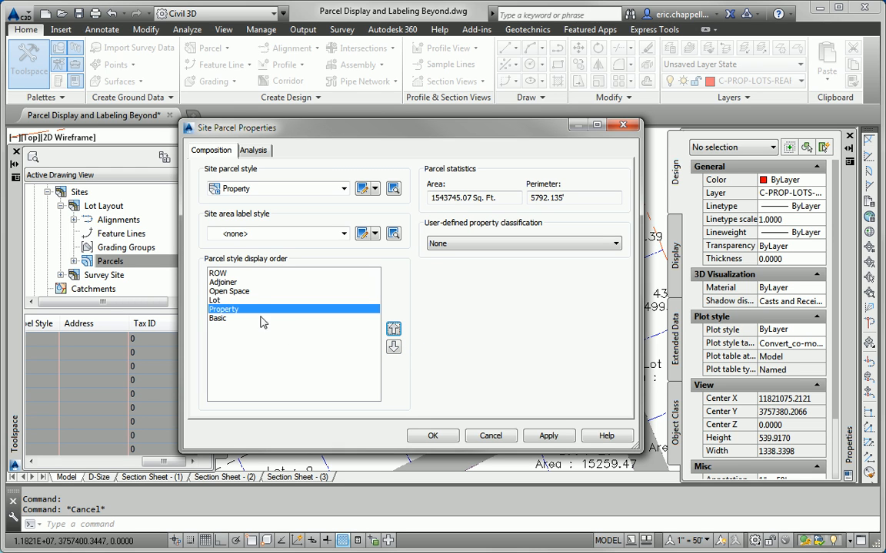
- Raise Open Space above Adjoiner in the parcel style display order and accept the site parcel properties
left_click(219, 275)
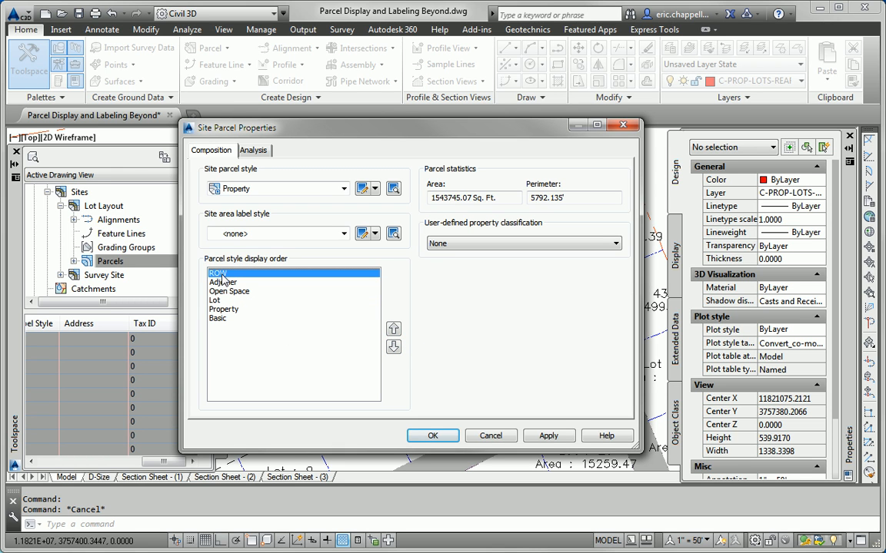
left_click(223, 291)
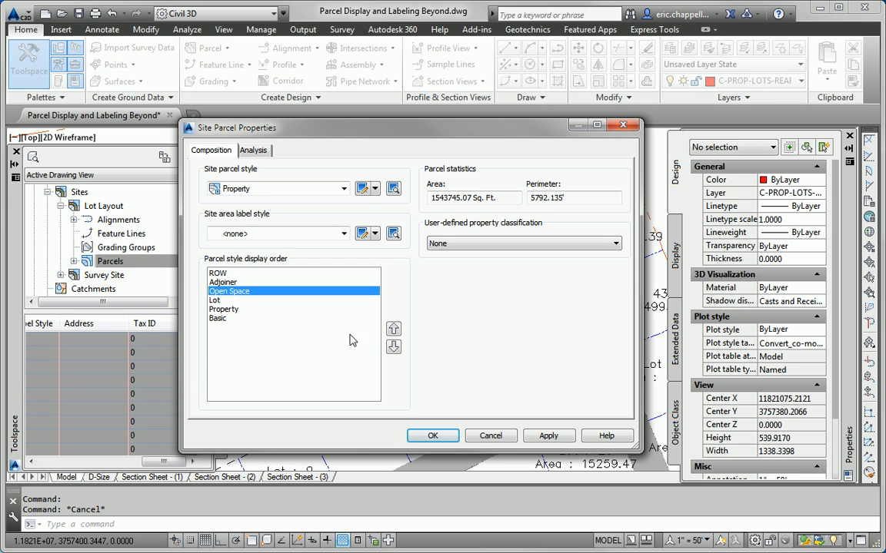
left_click(394, 335)
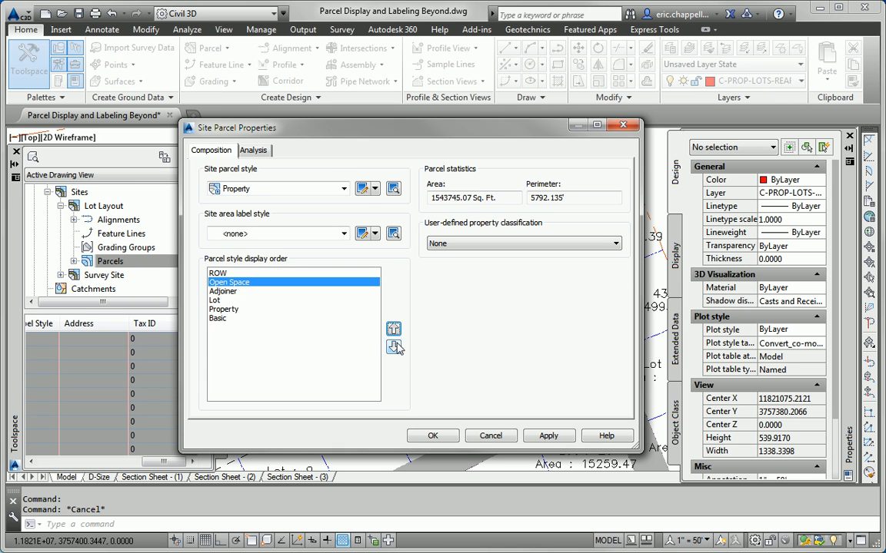
left_click(232, 293)
left_click(217, 301)
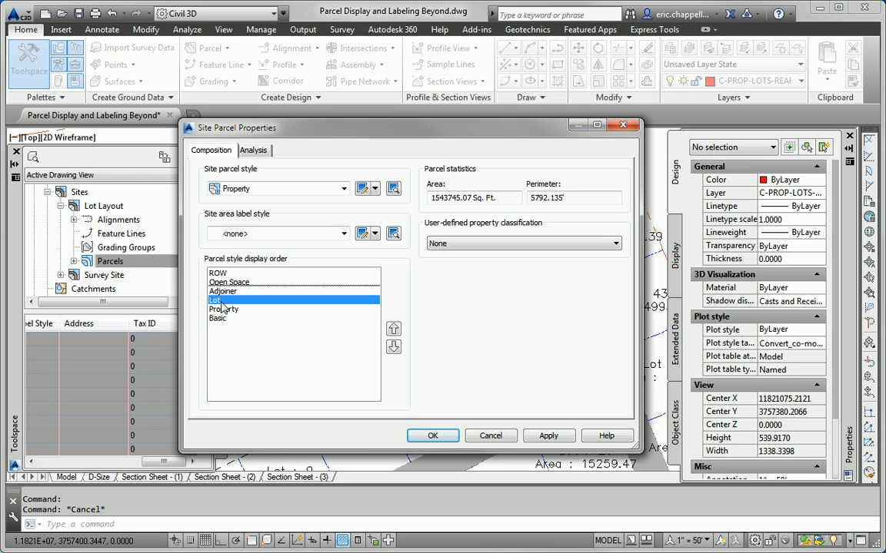
left_click(262, 292)
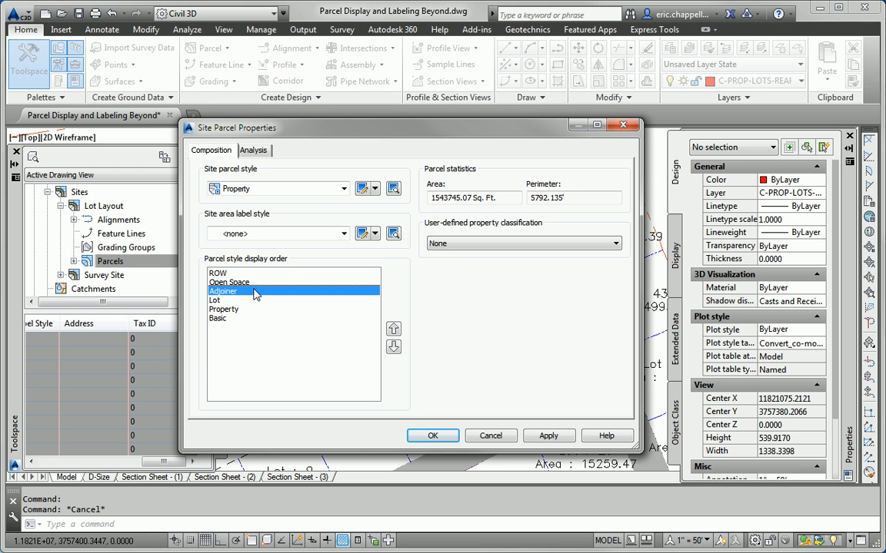
left_click(228, 282)
left_click(229, 292)
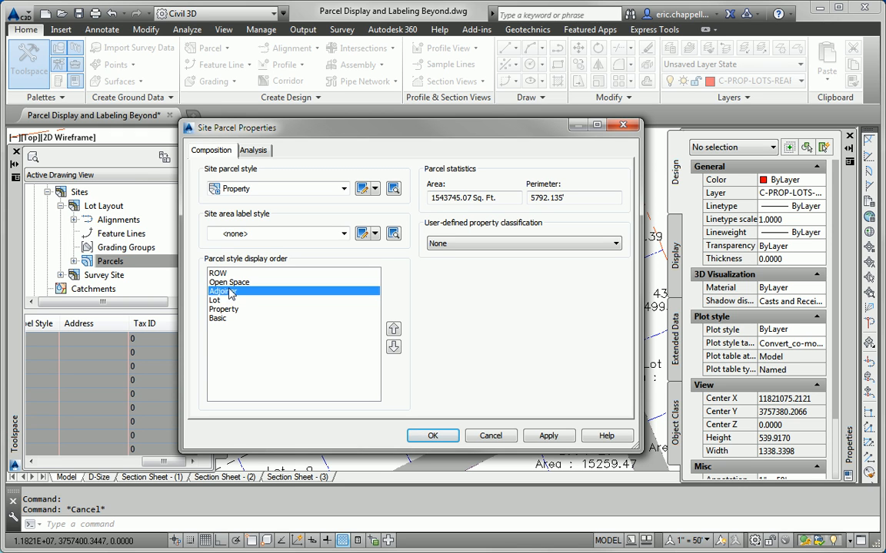
left_click(229, 283)
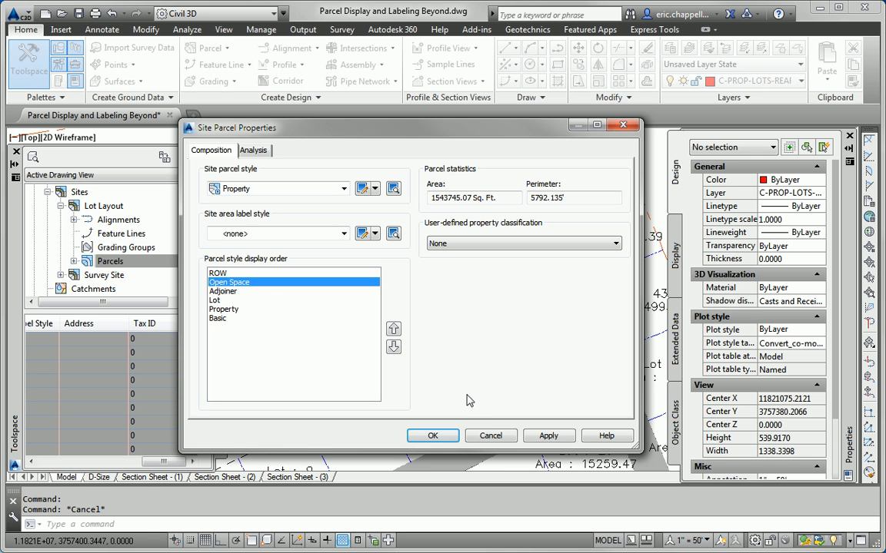
left_click(432, 436)
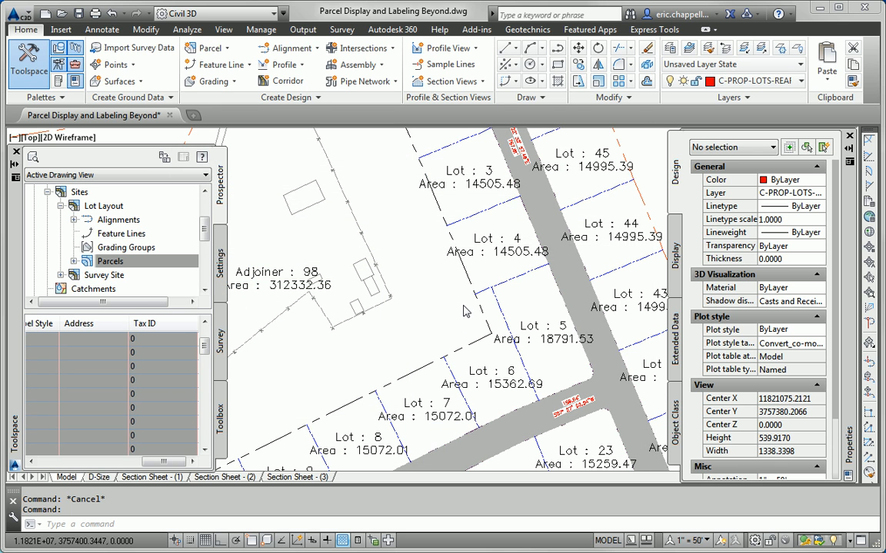
- Examine the linework where the Open Space parcel by Emerson Road meets the right-of-way and Lot 46
scroll(419, 400, "down", 5)
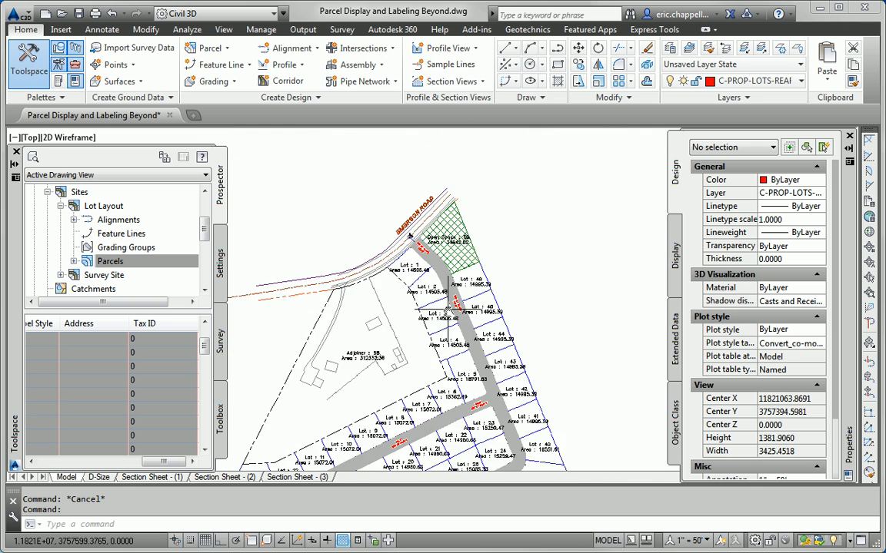
scroll(456, 288, "up", 10)
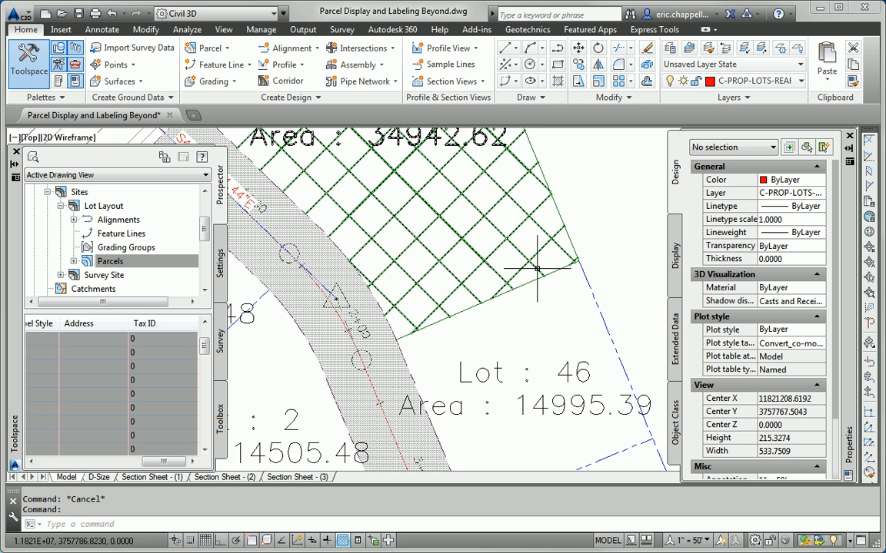
middle_click_drag(421, 146, 449, 215)
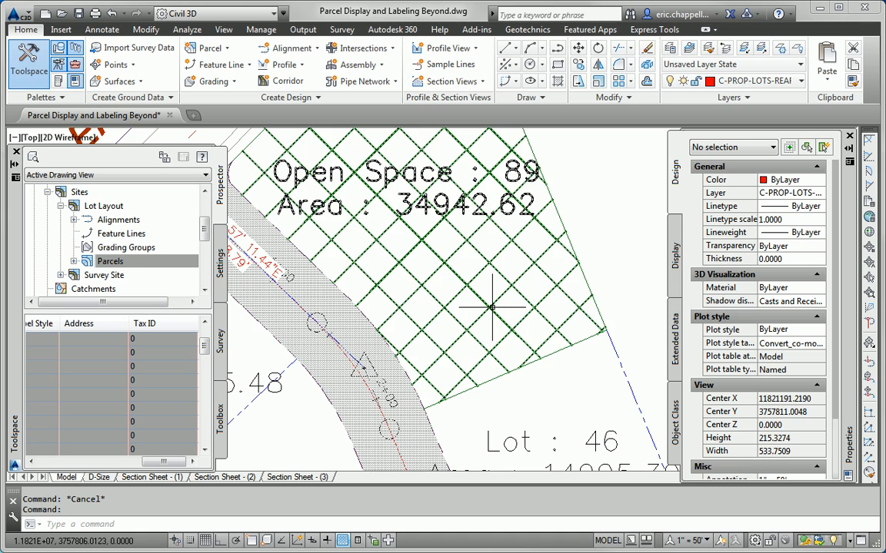
scroll(492, 307, "down", 3)
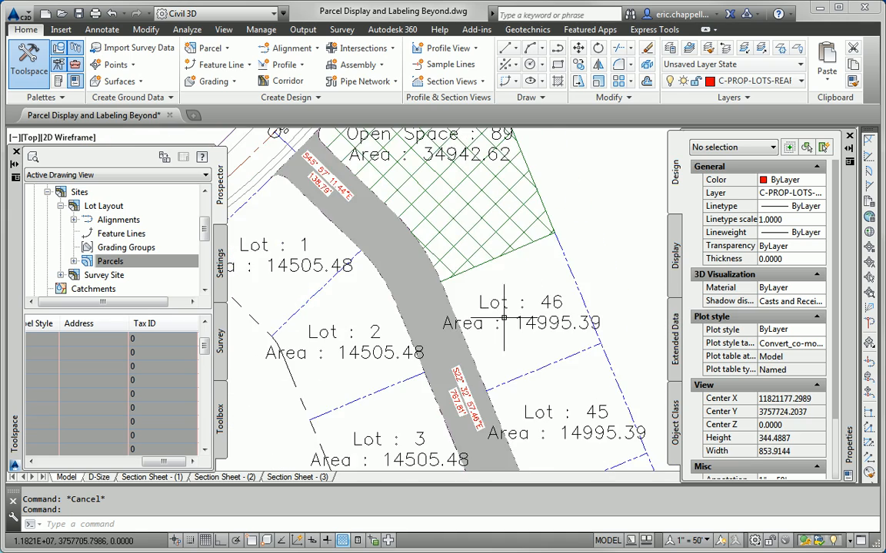
scroll(468, 309, "up", 2)
mouse_move(419, 236)
middle_mouse_down()
mouse_move(516, 380)
mouse_move(513, 359)
middle_mouse_up()
scroll(485, 324, "up", 2)
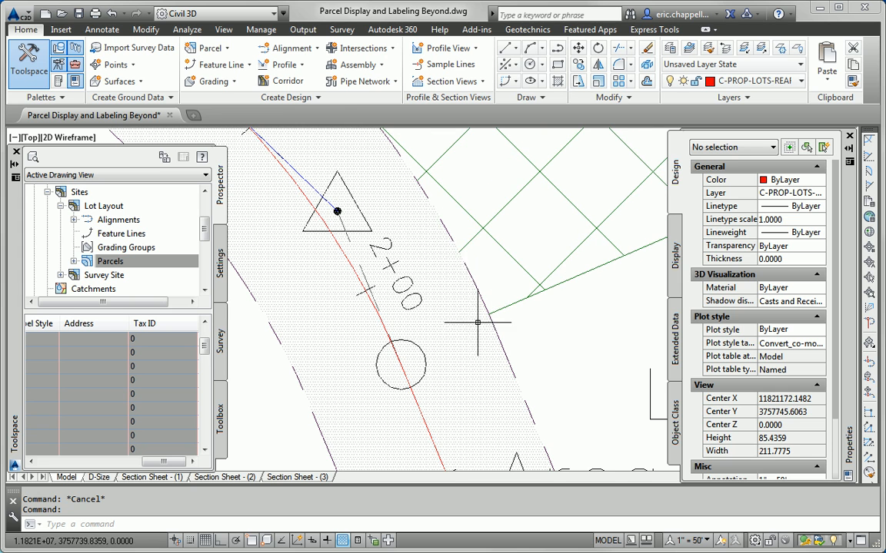
scroll(493, 266, "down", 6)
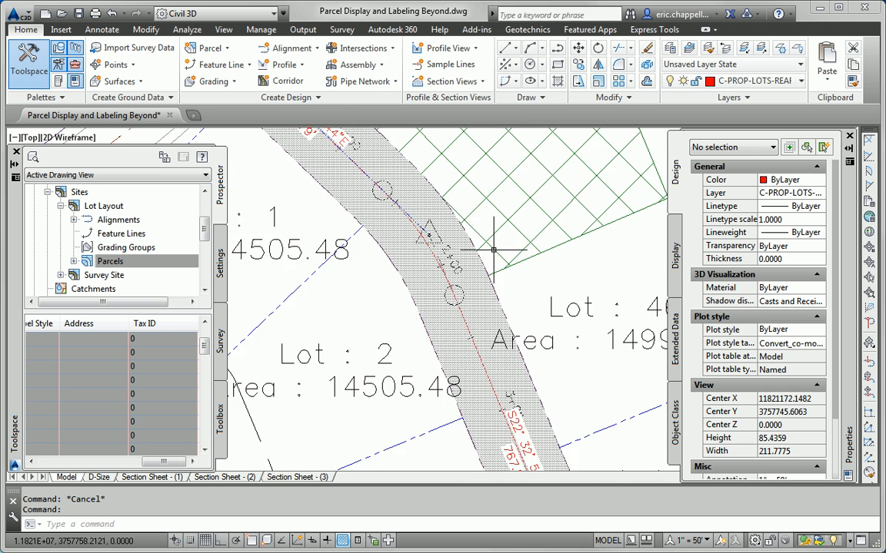
scroll(554, 224, "down", 2)
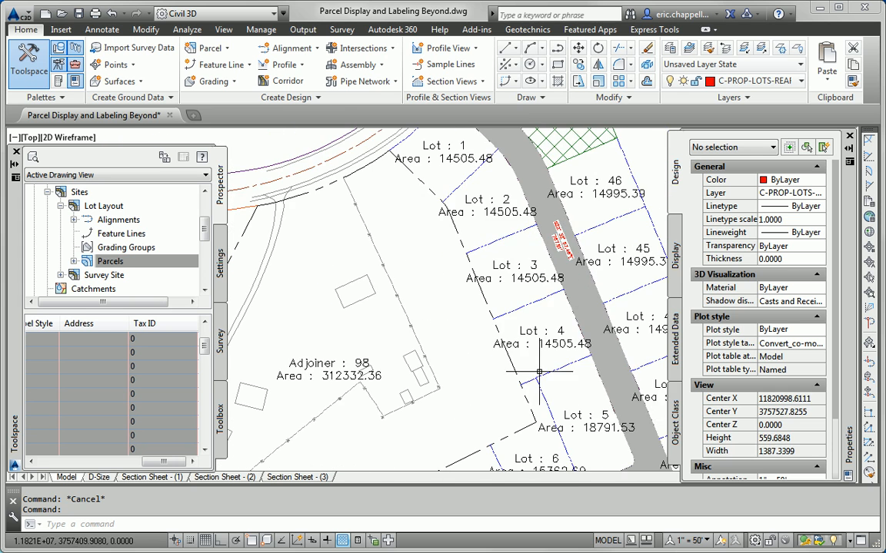
- Examine the linework between adjoiner parcel 98 and its neighbouring lots, and along the right-of-way beside Lot 46
middle_click_drag(536, 374, 564, 231)
scroll(515, 316, "down", 4)
scroll(461, 325, "up", 4)
scroll(461, 324, "up", 3)
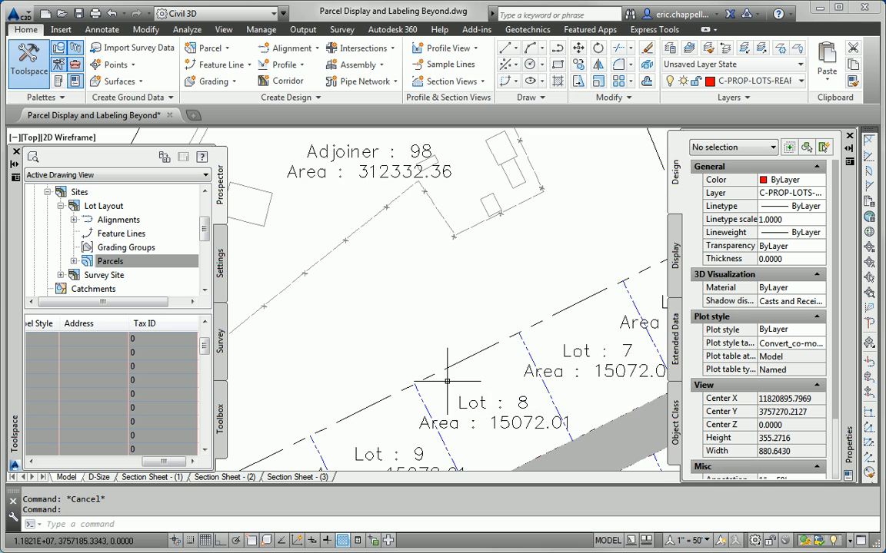
scroll(453, 377, "down", 3)
scroll(445, 378, "down", 1)
middle_click_drag(463, 372, 458, 349)
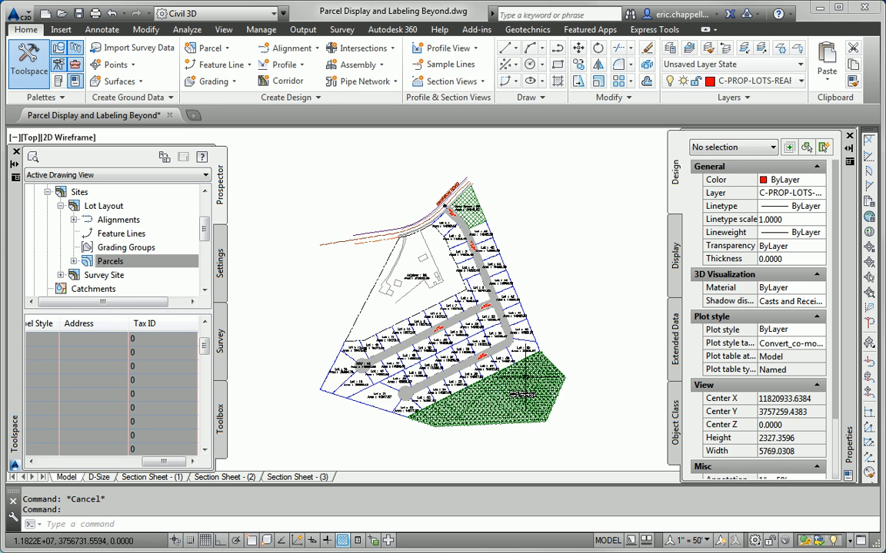
scroll(477, 244, "up", 5)
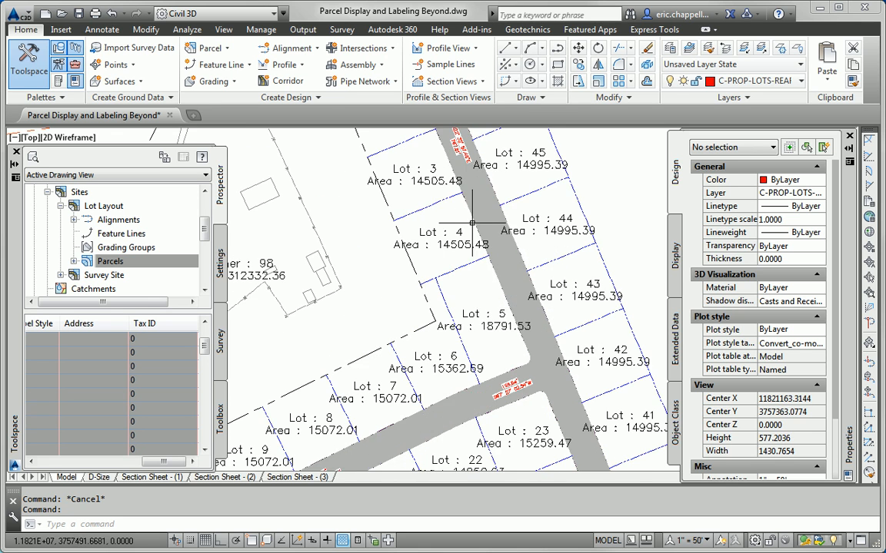
middle_click_drag(477, 248, 481, 442)
scroll(449, 280, "up", 4)
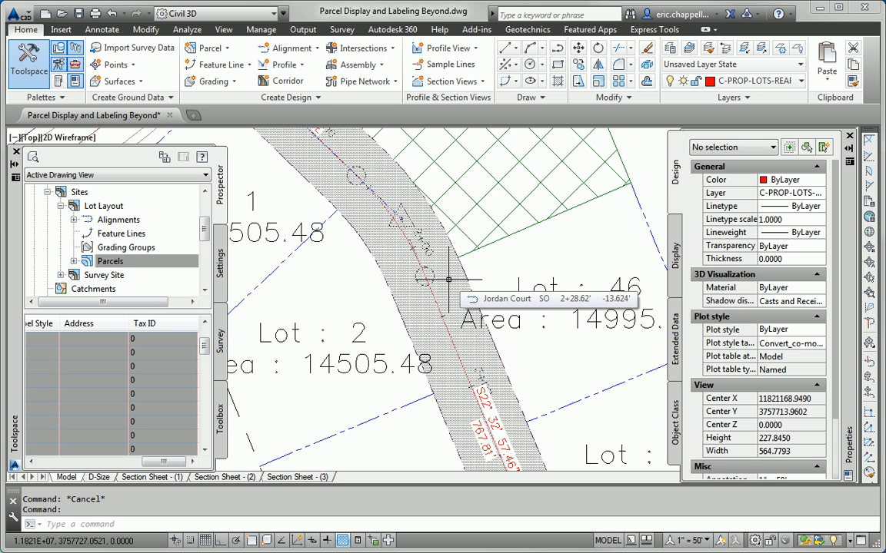
scroll(449, 280, "down", 8)
scroll(475, 322, "down", 2)
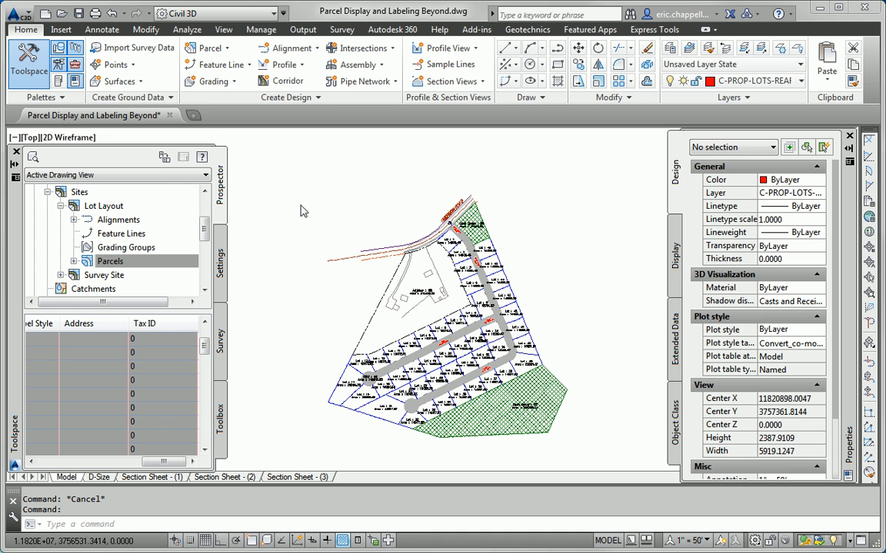
- Set the parcel area label style of both Open Space parcels to Proposed Description and Area, and clear the selection
middle_click_drag(512, 192, 493, 163)
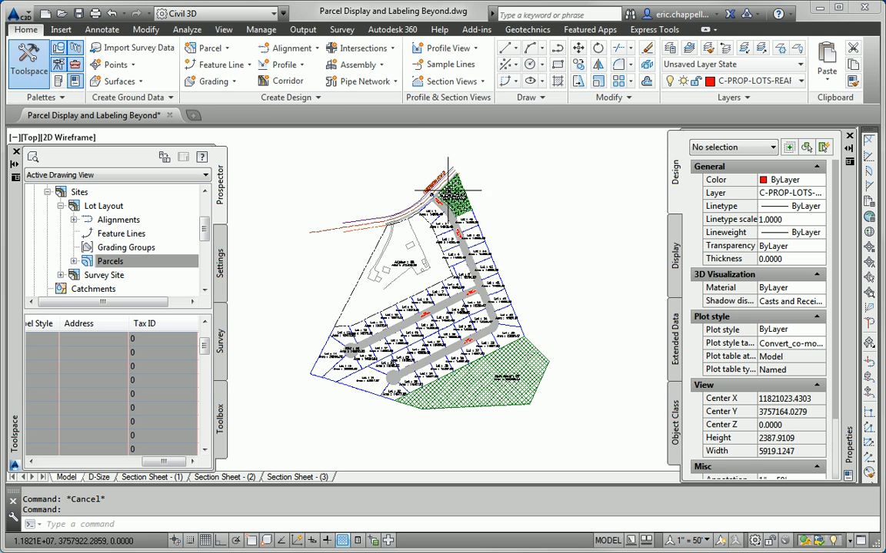
left_click(454, 194)
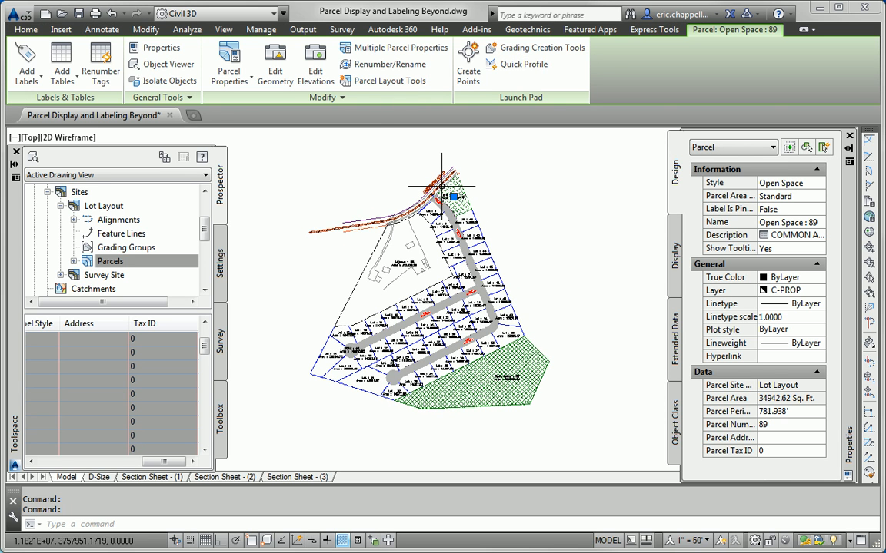
left_click(503, 377)
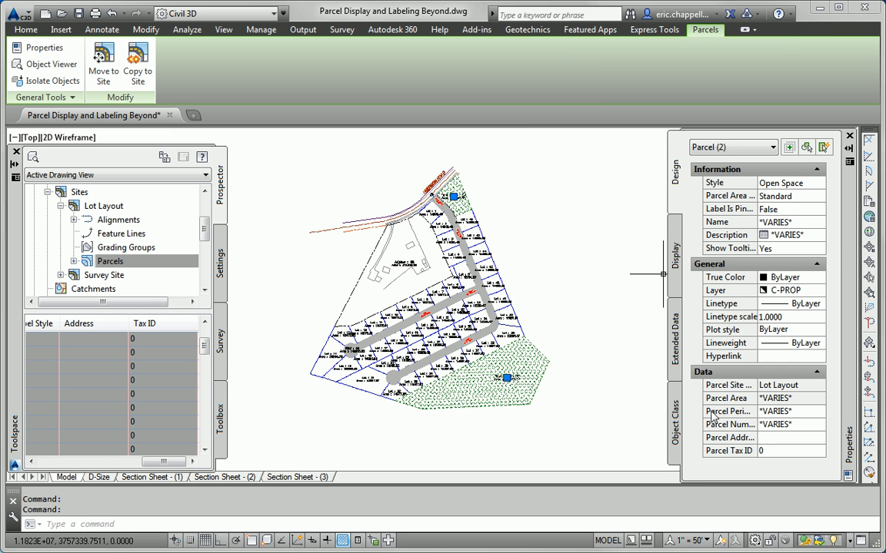
left_click_drag(663, 273, 587, 273)
left_click(800, 196)
left_click(817, 197)
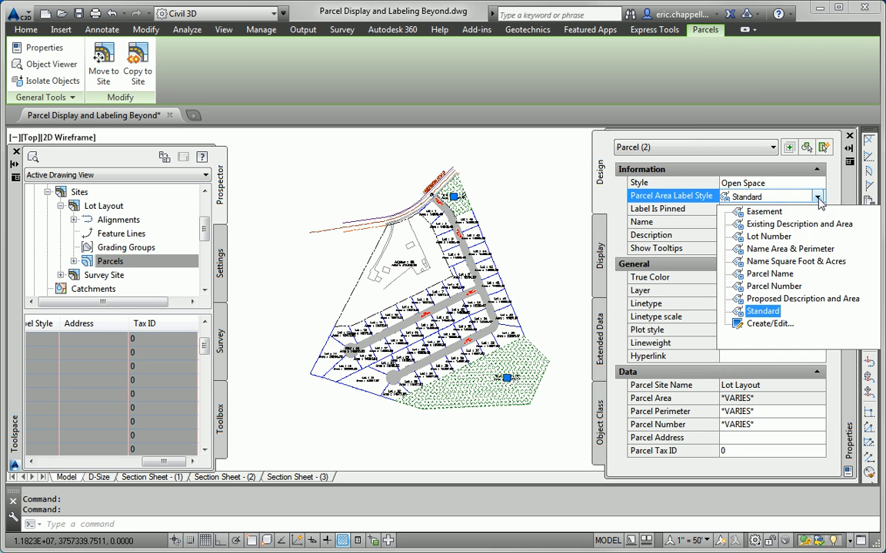
left_click(795, 299)
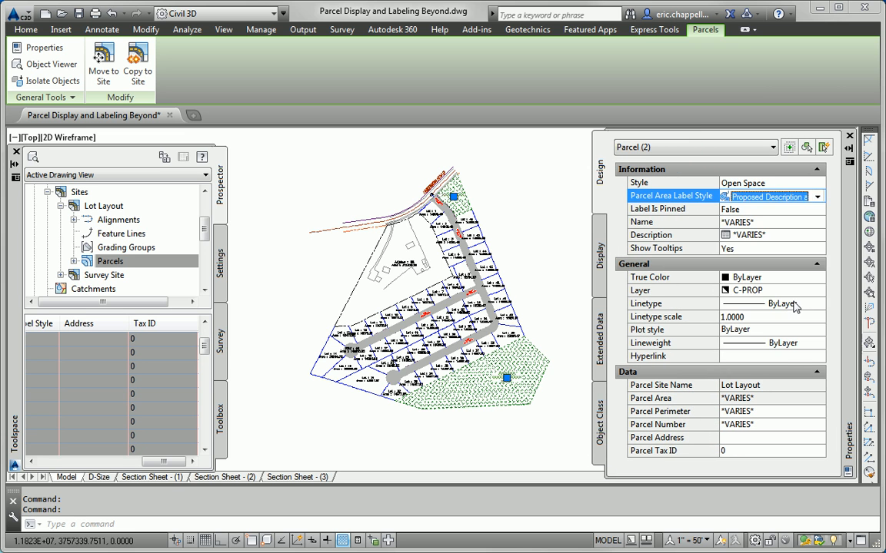
key("Escape")
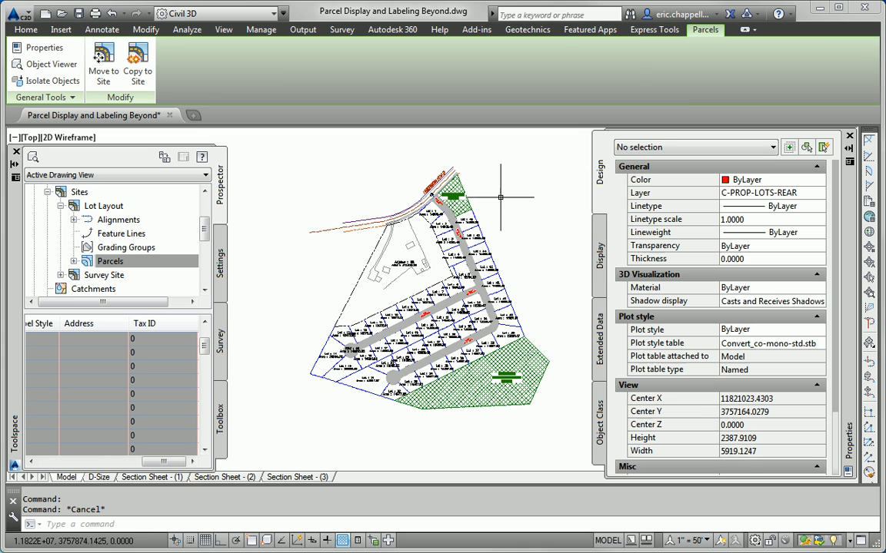
scroll(453, 183, "up", 5)
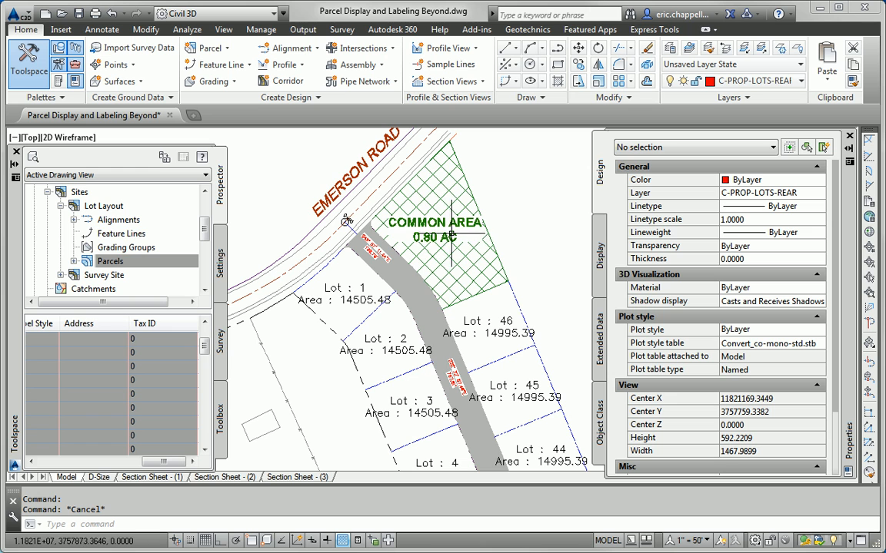
scroll(454, 240, "down", 4)
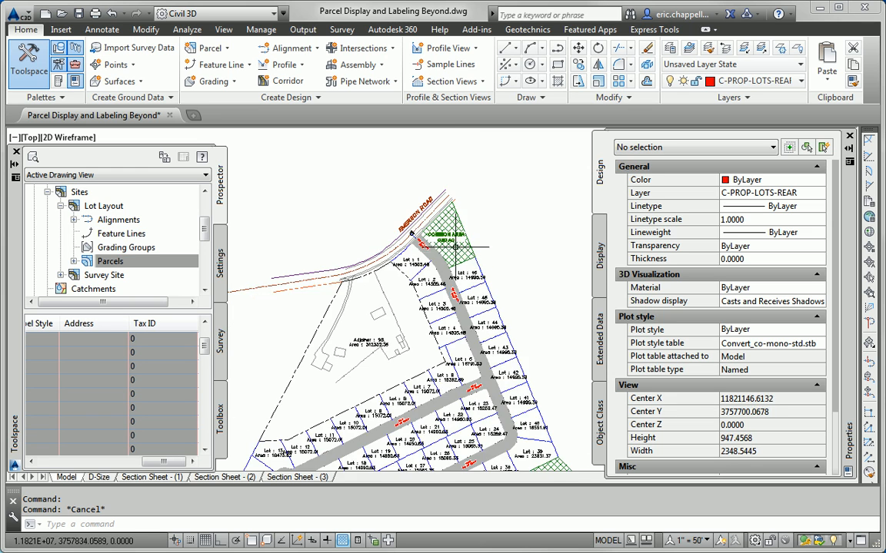
scroll(529, 438, "up", 4)
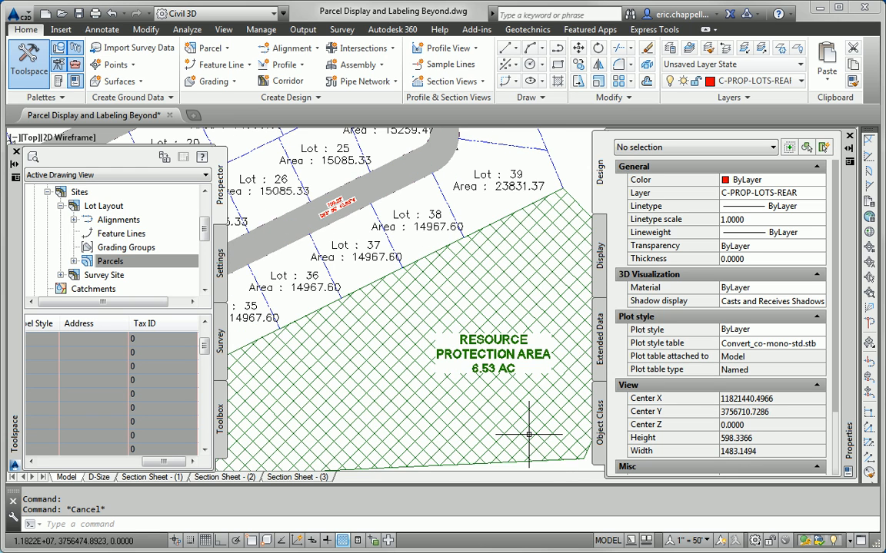
scroll(525, 428, "down", 4)
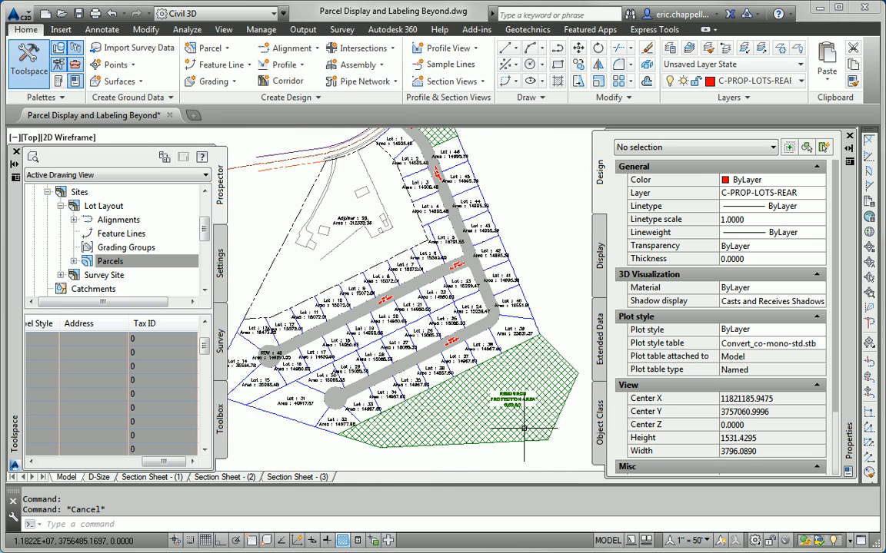
- Select adjoiner parcel 98
middle_click_drag(520, 429, 511, 442)
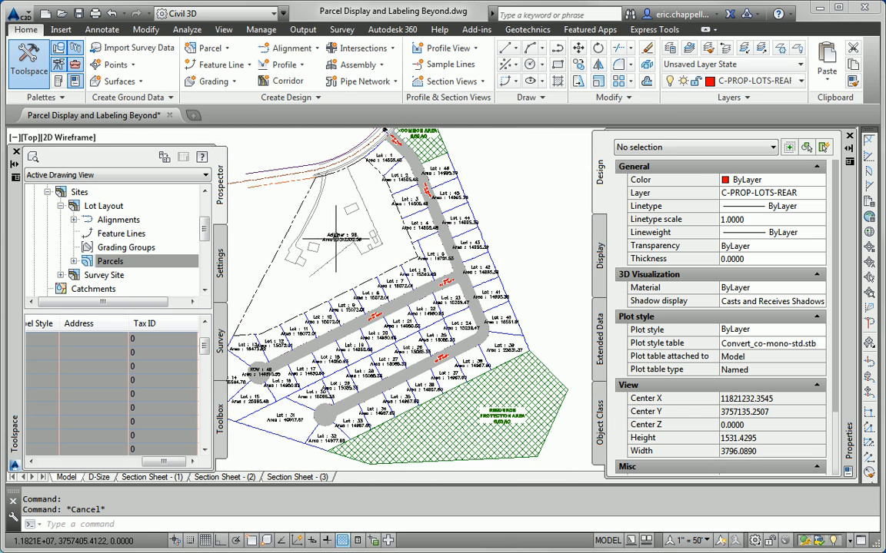
left_click(335, 235)
left_click(800, 184)
left_click(817, 184)
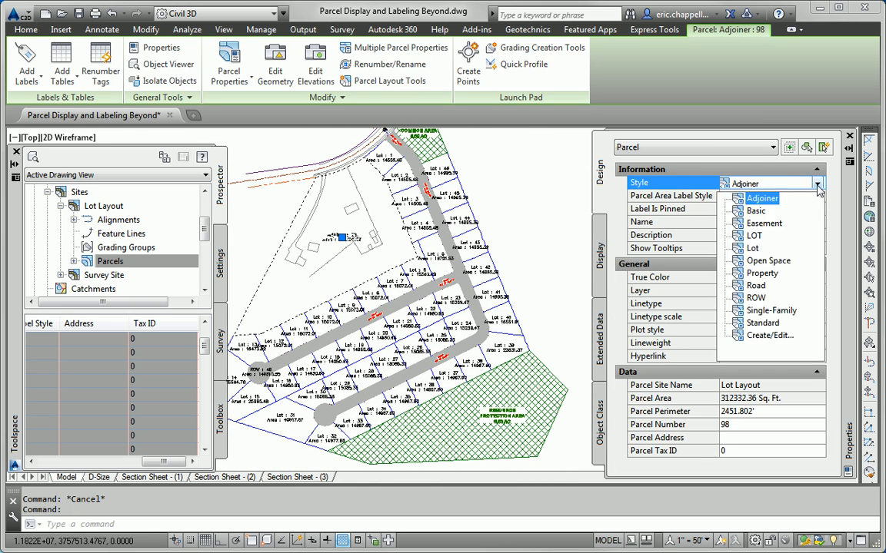
left_click(711, 163)
left_click(711, 163)
double_click(765, 236)
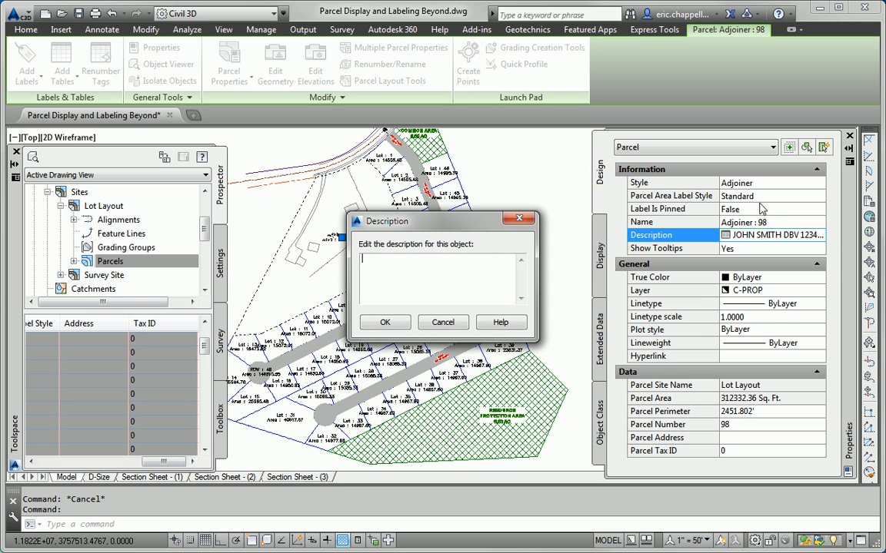
left_click(442, 323)
- Set the parcel area label style of the selected adjoiner parcel to Existing Description and Area
left_click(777, 197)
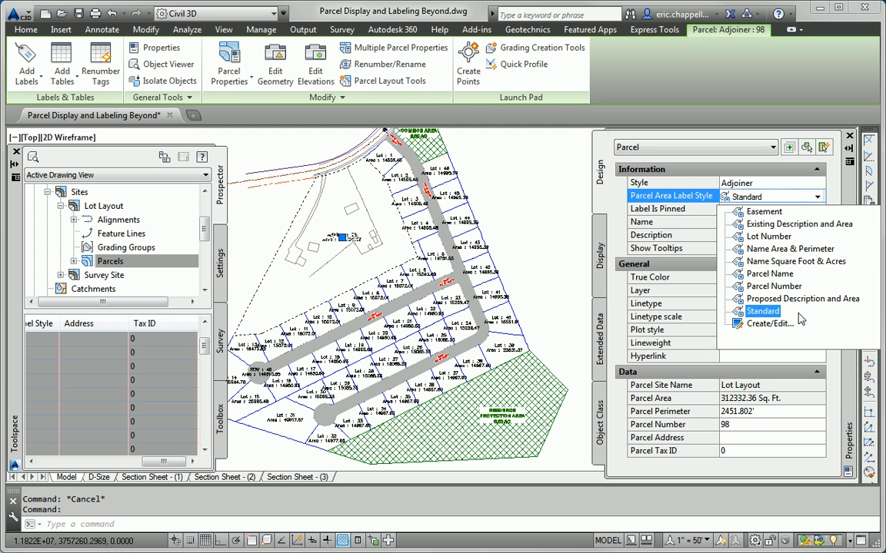
left_click(792, 224)
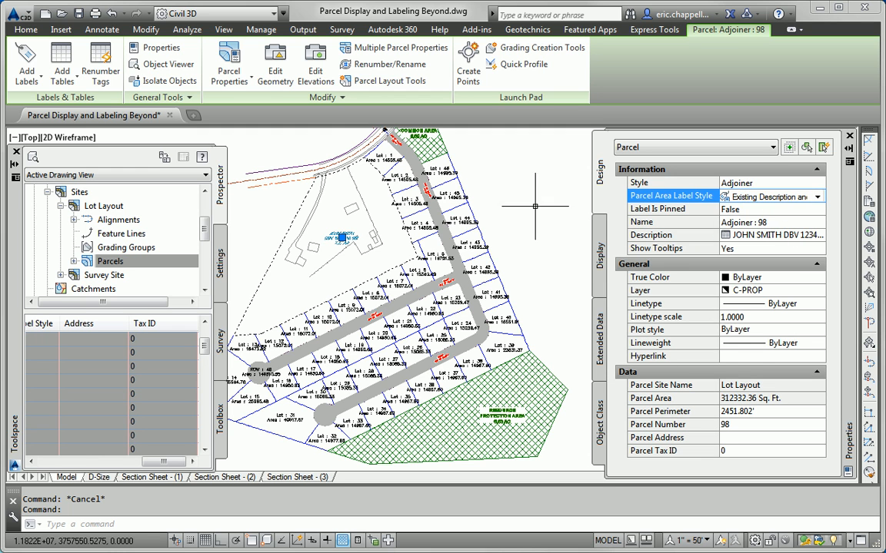
- Clear the adjoiner parcel's selection and examine its description and area label against the labels of the surrounding lots
key("Escape")
scroll(346, 220, "up", 5)
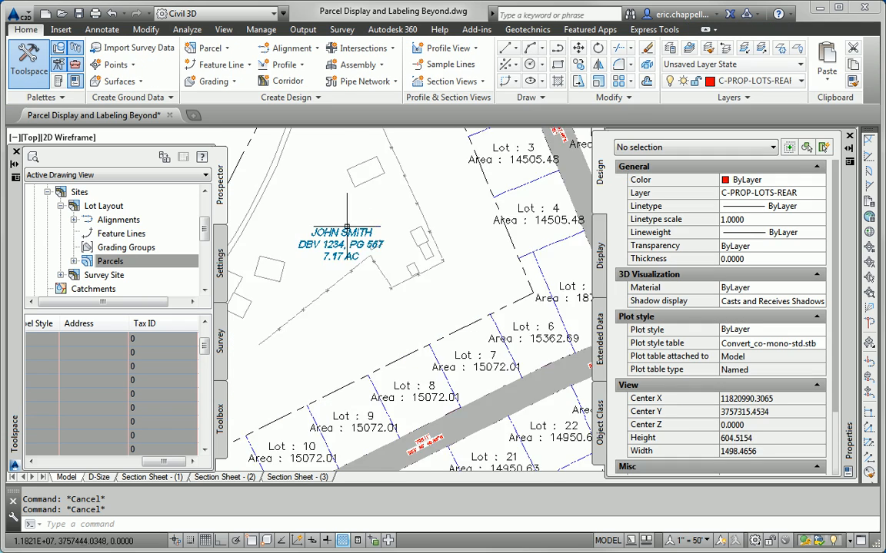
scroll(346, 222, "up", 1)
scroll(340, 274, "down", 3)
scroll(387, 312, "down", 2)
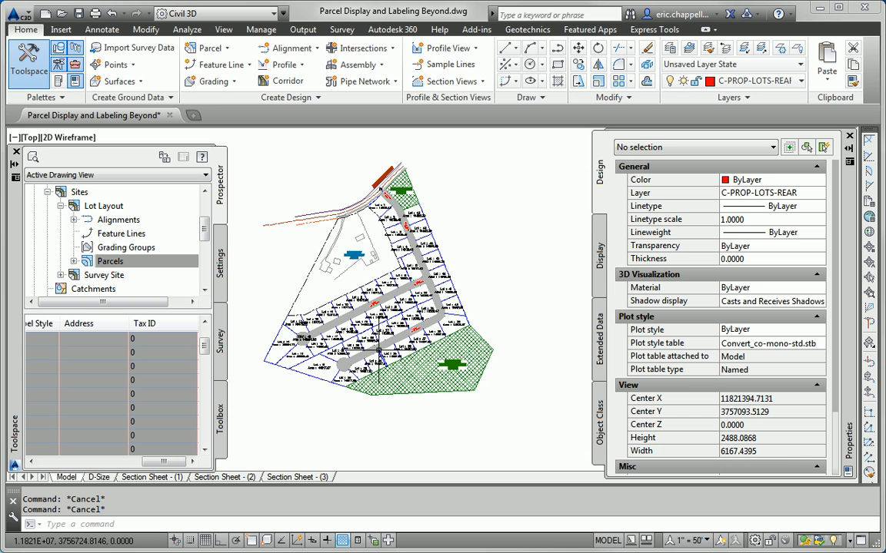
mouse_move(379, 218)
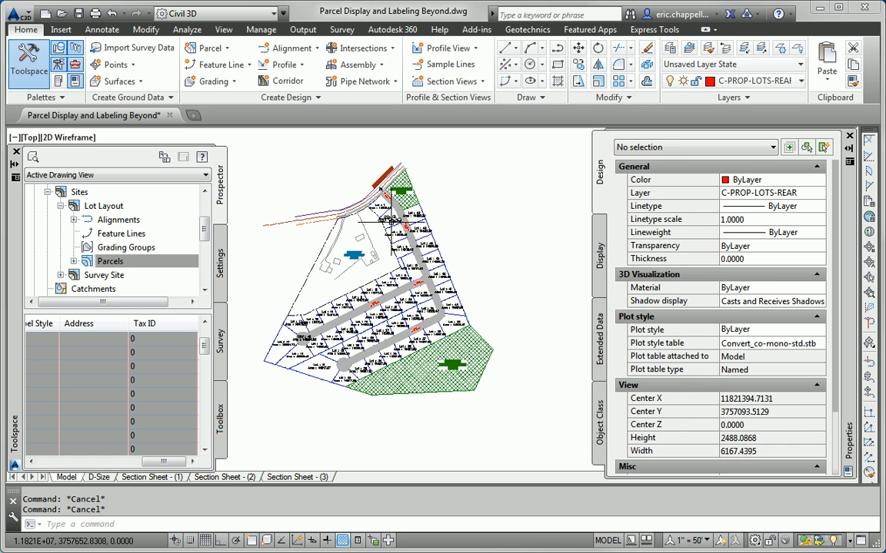
left_click(388, 219)
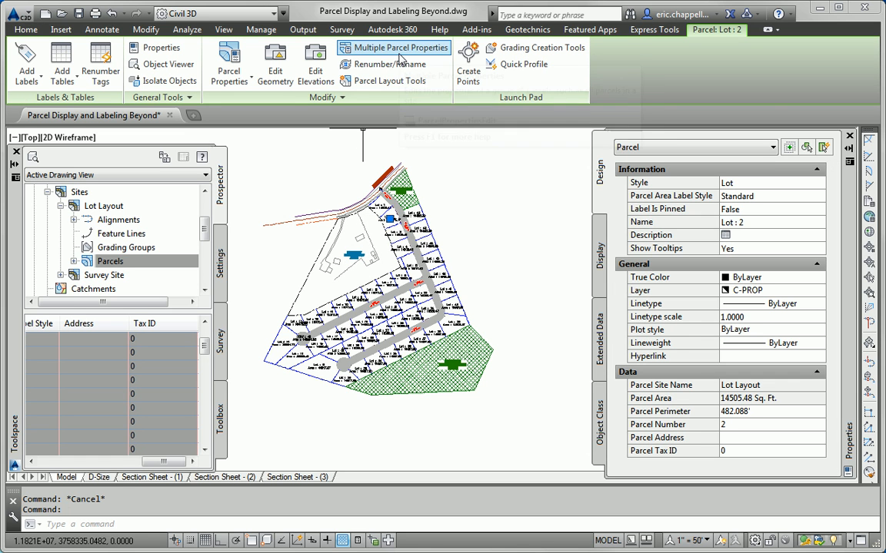
key("Escape")
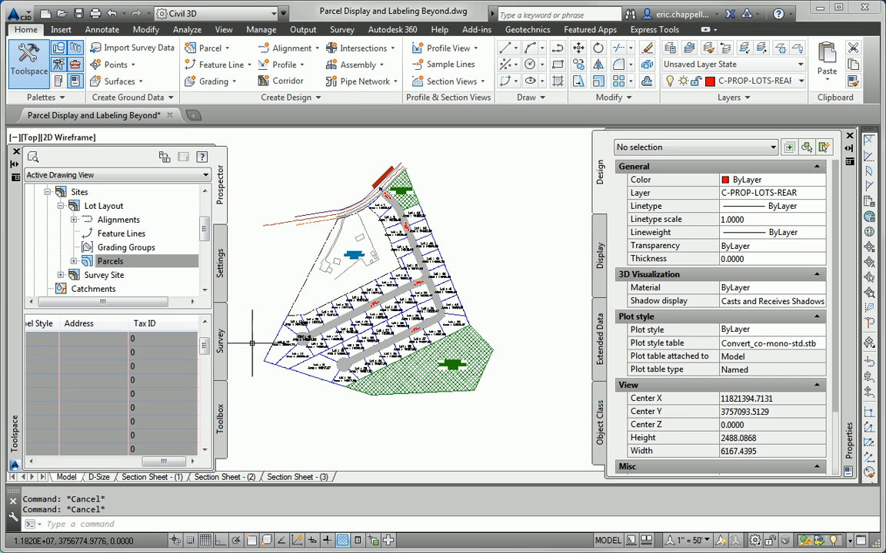
- Set the area label style of a continuous range of Lot parcels in the site's parcel list to Lot Number
mouse_move(159, 464)
left_mouse_down()
mouse_move(47, 465)
mouse_move(173, 462)
mouse_move(150, 462)
left_mouse_up()
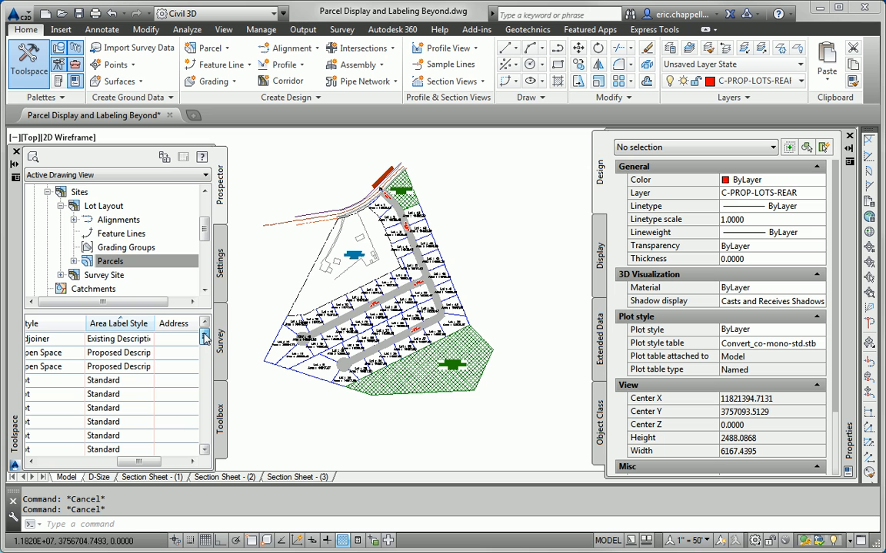
left_click_drag(205, 339, 202, 365)
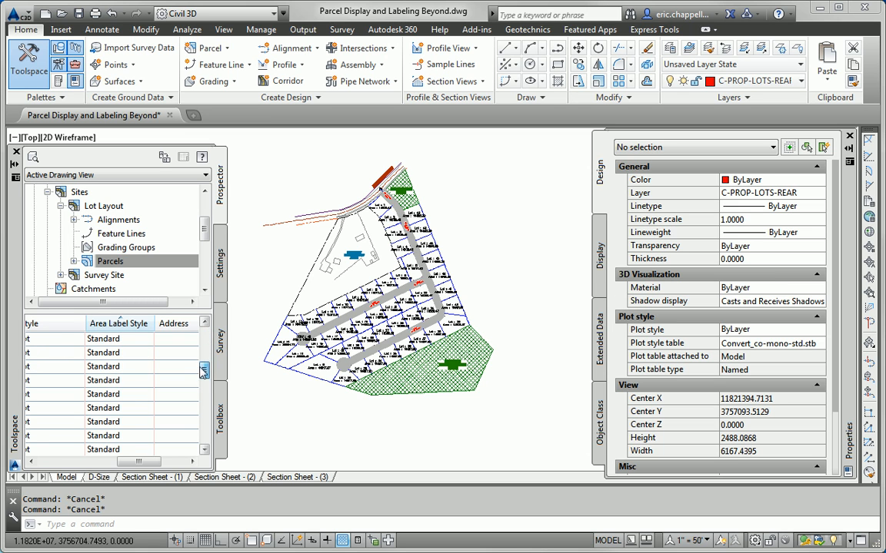
left_click_drag(206, 425, 205, 446)
left_click_drag(138, 462, 56, 462)
left_click_drag(205, 435, 205, 367)
left_click_drag(69, 462, 140, 461)
left_click_drag(204, 373, 204, 346)
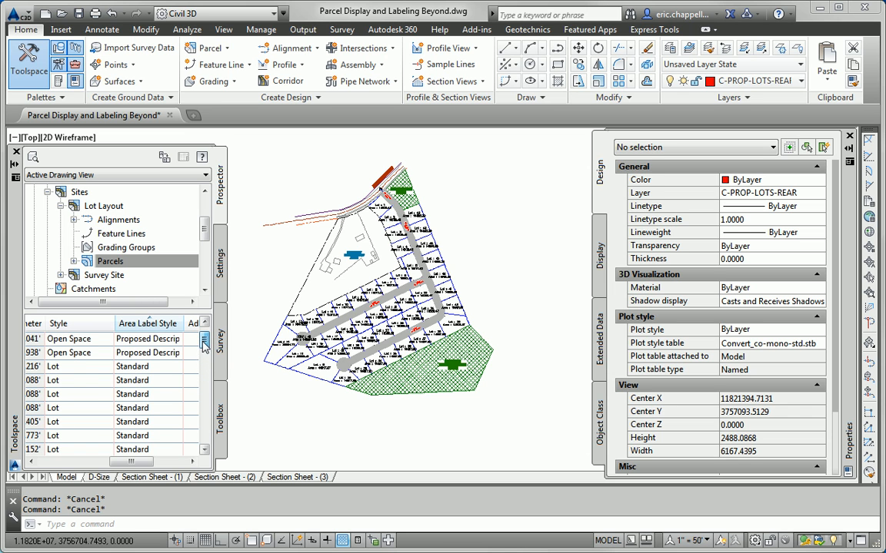
left_click(53, 372)
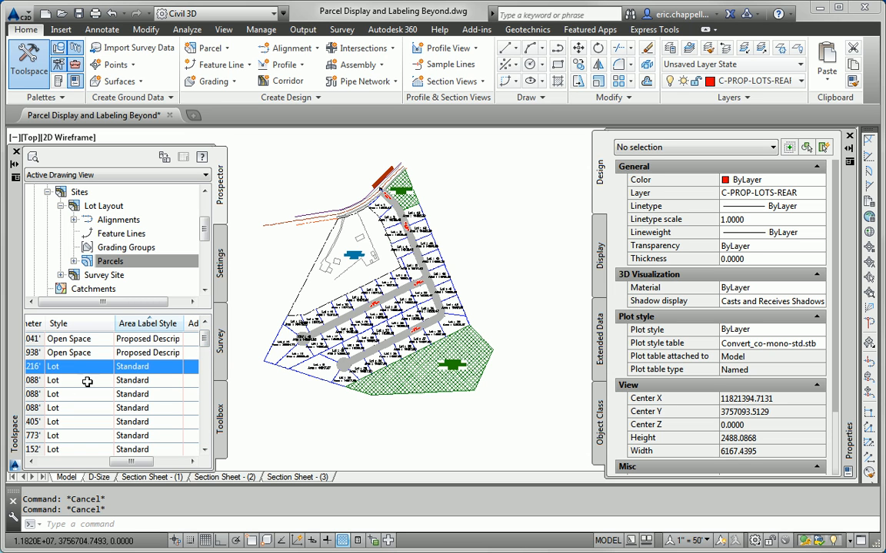
left_click_drag(206, 341, 204, 395)
left_click(145, 410, "shift")
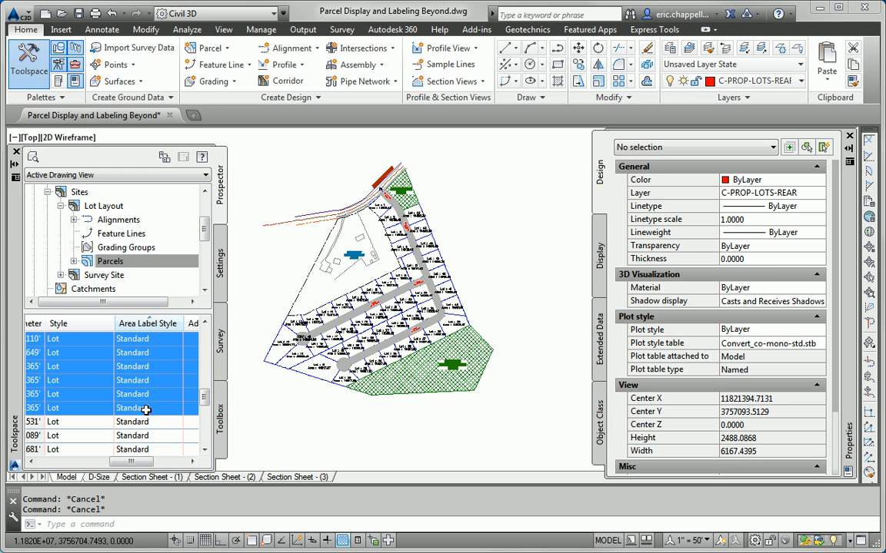
right_click(144, 330)
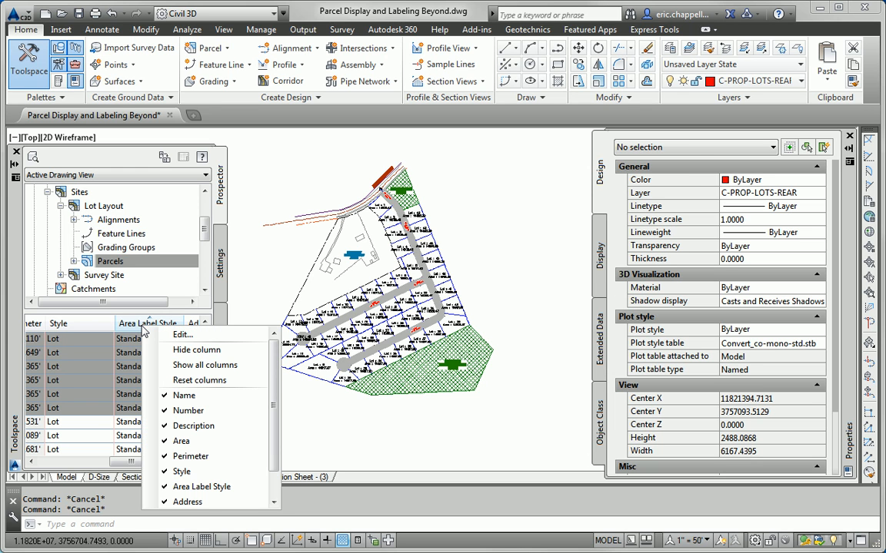
left_click(183, 336)
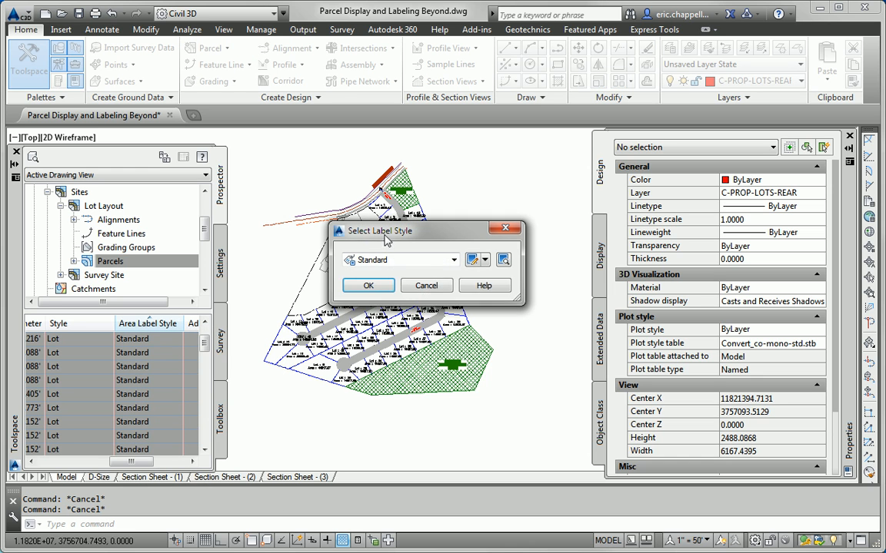
left_click(385, 262)
left_click(391, 306)
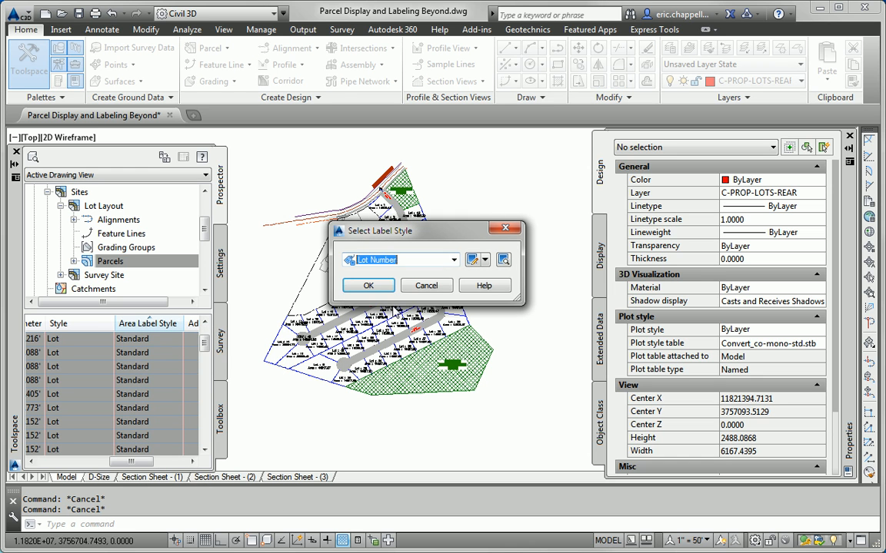
left_click(382, 289)
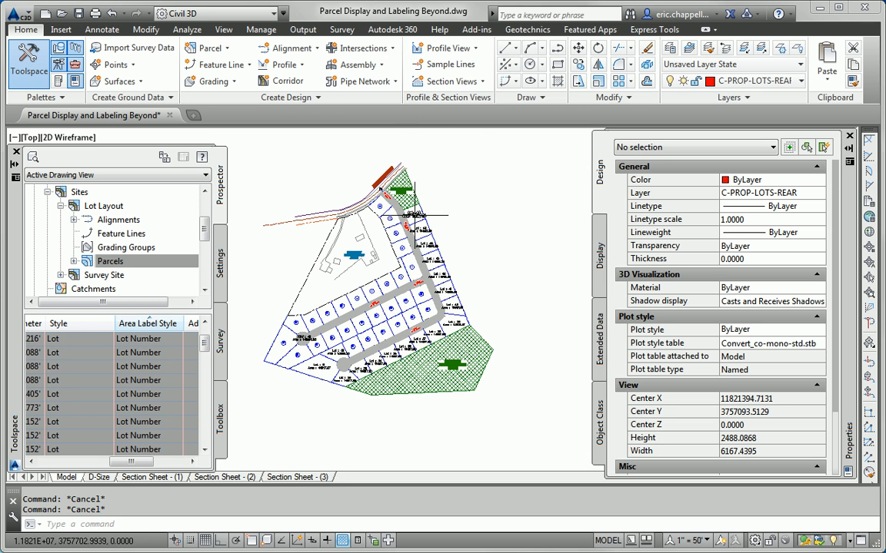
- Use Multiple Parcel Properties with a selection line through the lots still labeled Standard, and apply the Lot Number area selection label style to them
left_click(391, 185)
left_click(391, 49)
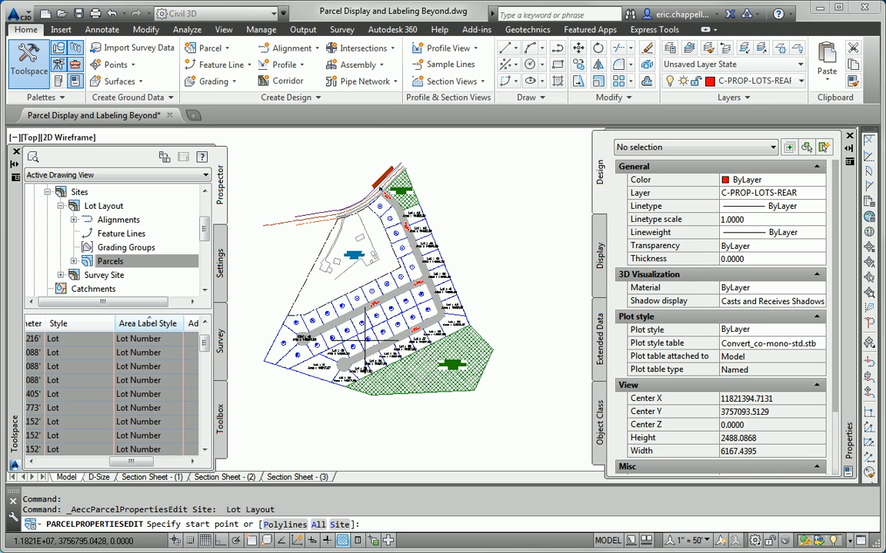
left_click(336, 352)
left_click(322, 366)
left_click(341, 379)
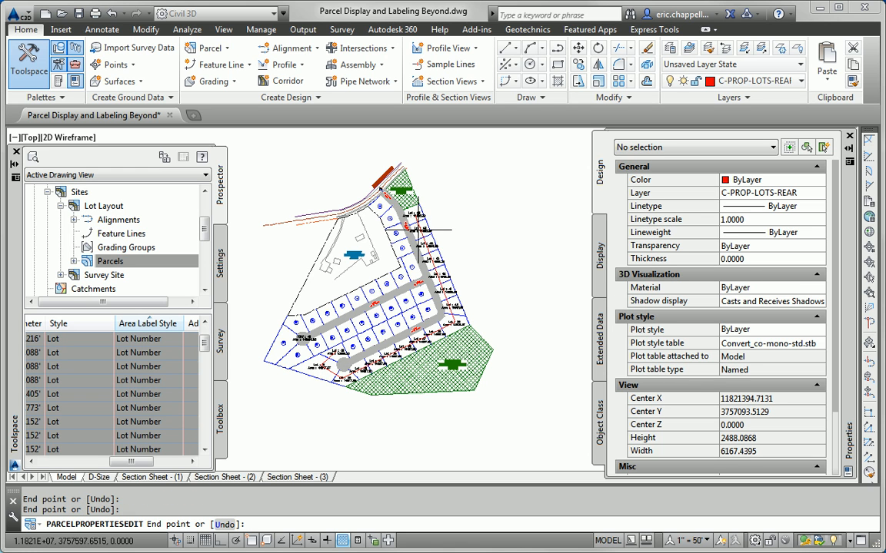
key("Return")
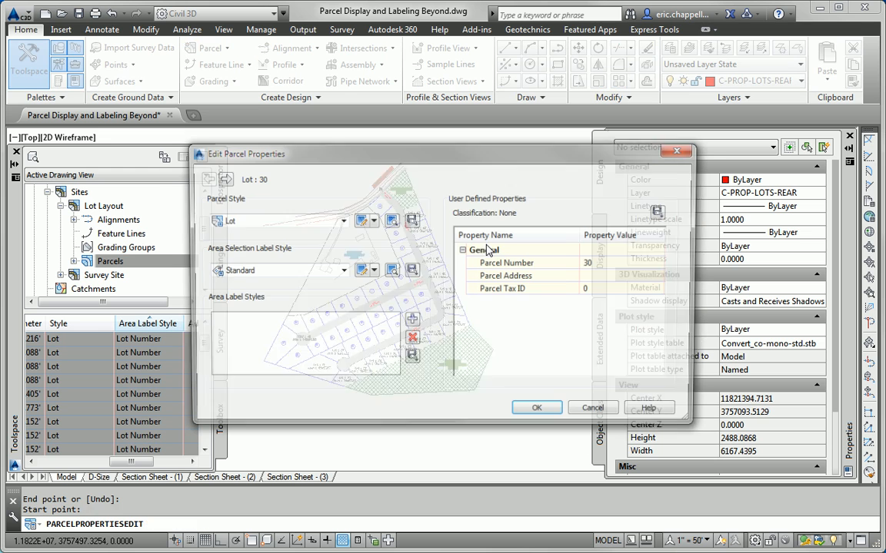
left_click(343, 270)
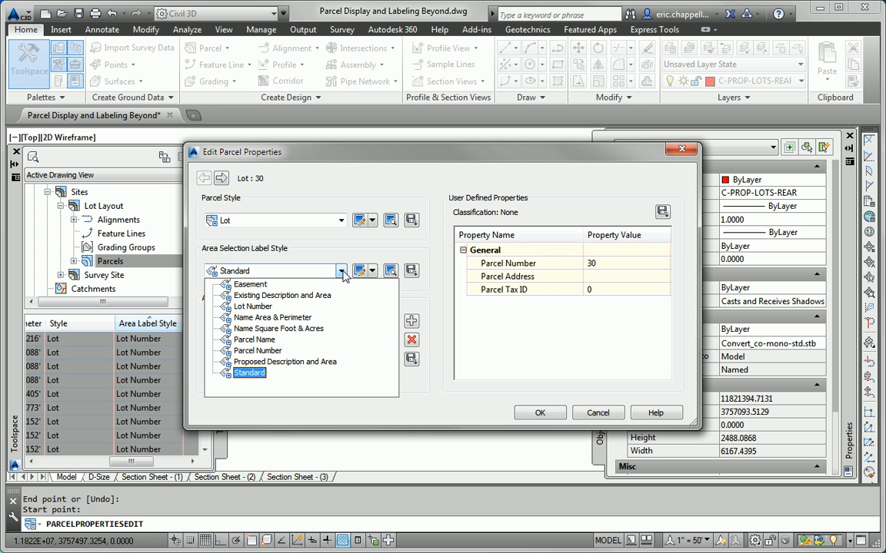
left_click(256, 307)
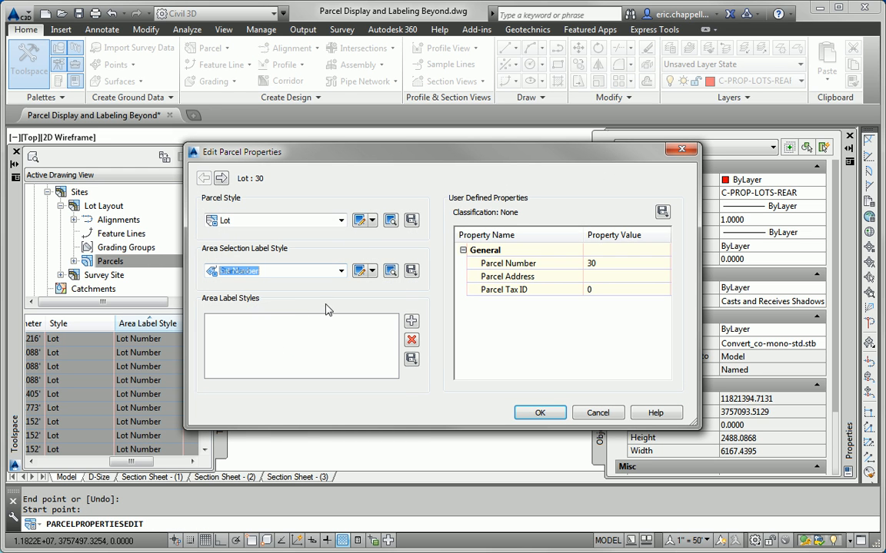
left_click(411, 272)
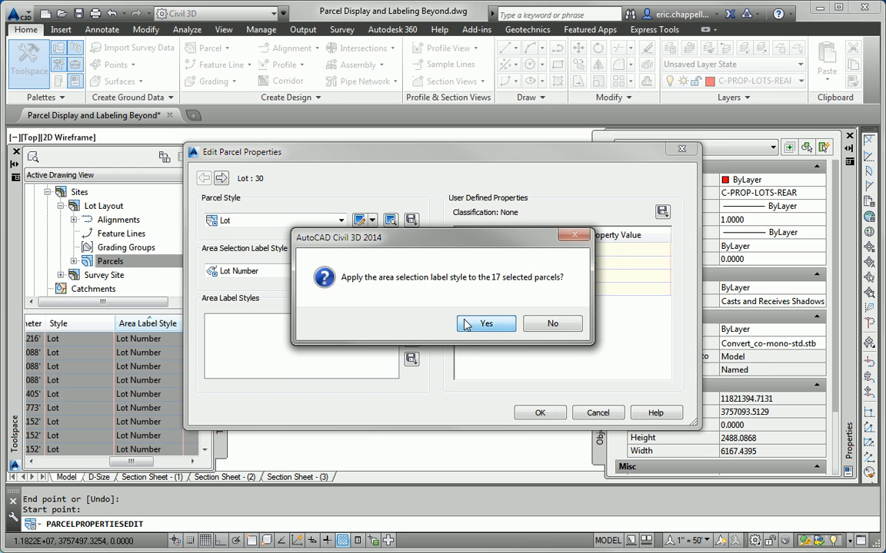
left_click(467, 325)
left_click(539, 413)
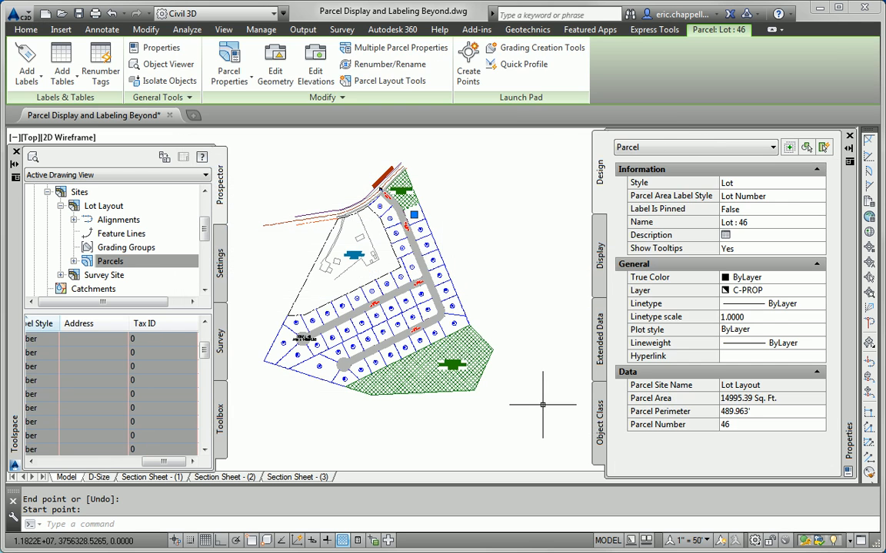
key("Escape")
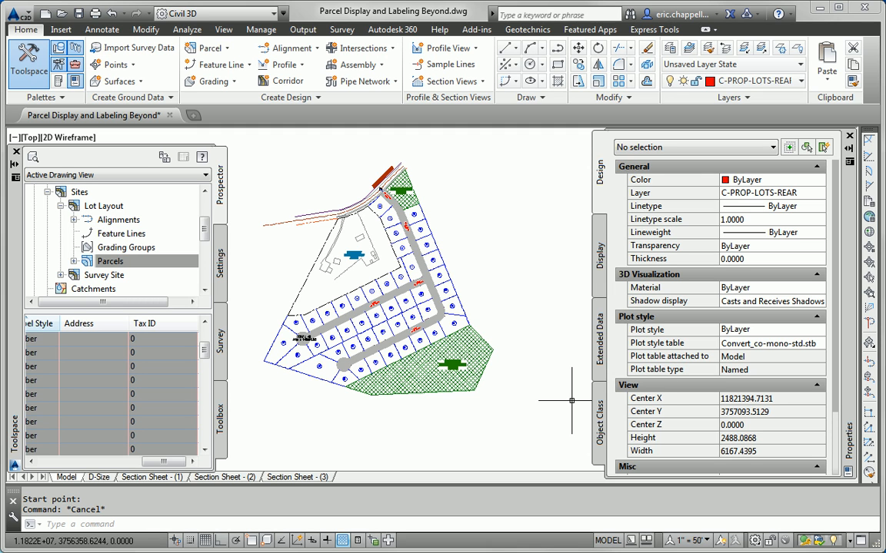
- Reselect Standard as the area label style of parcel ROW : 49 and close the Properties palette
scroll(261, 326, "up", 4)
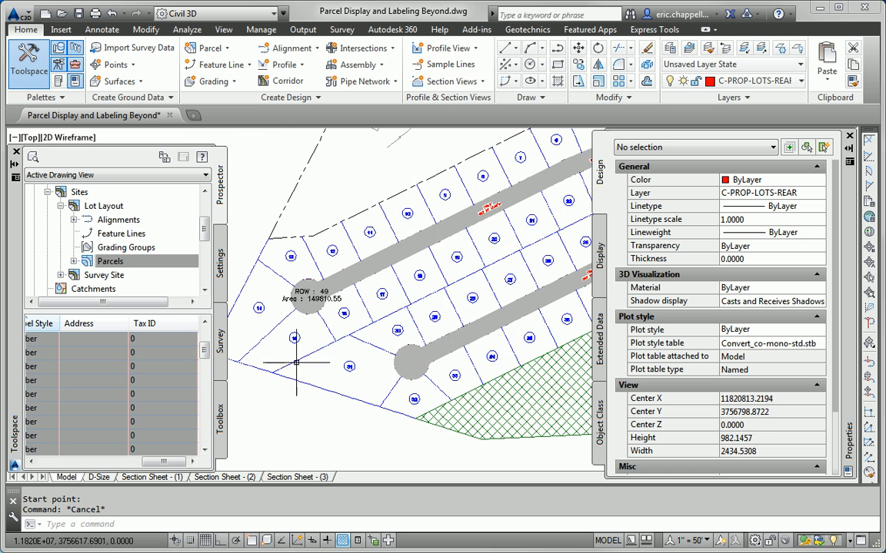
left_click(307, 297)
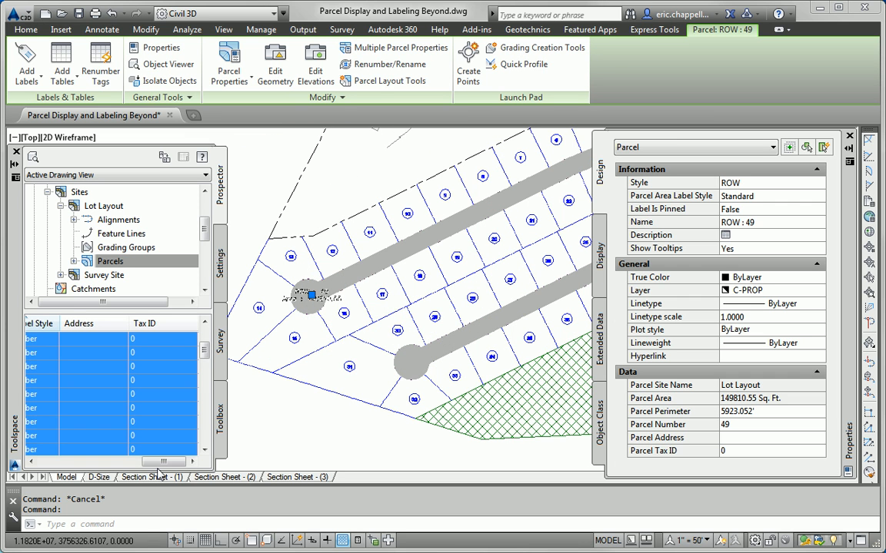
left_click(673, 196)
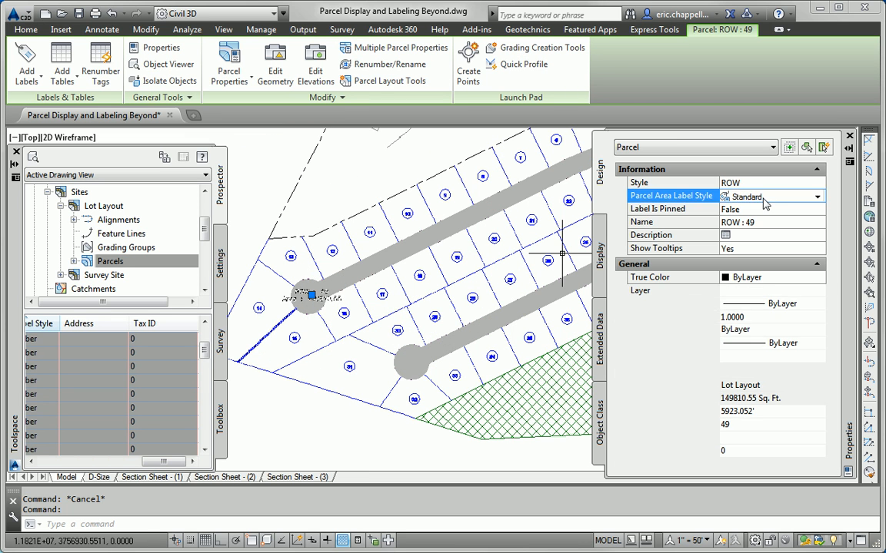
left_click(816, 197)
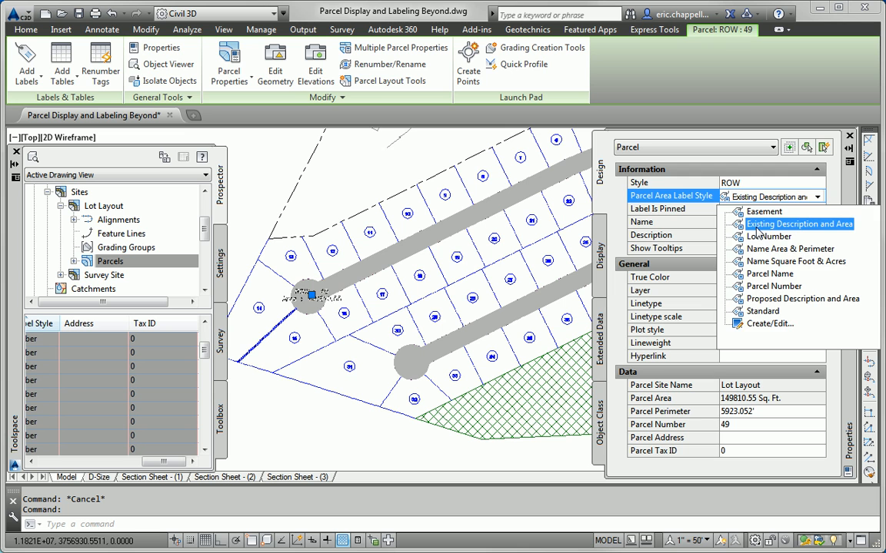
left_click(762, 312)
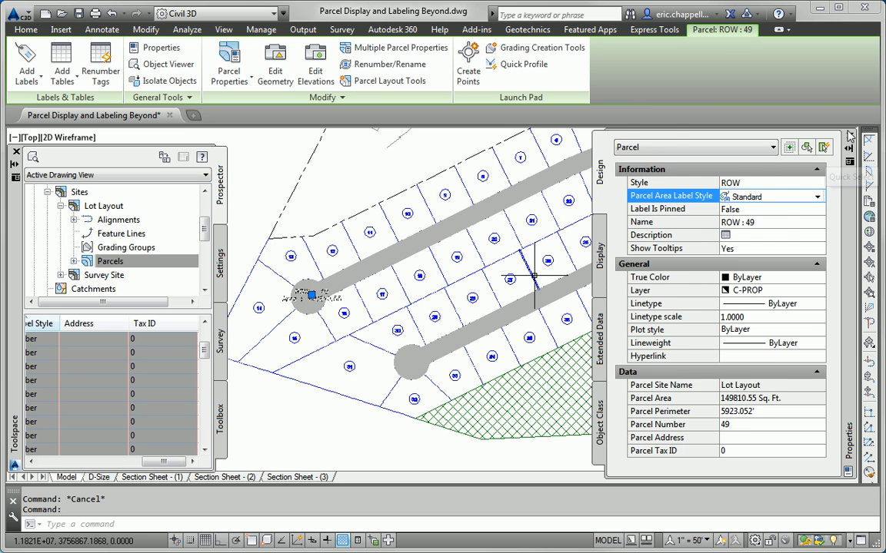
left_click(849, 136)
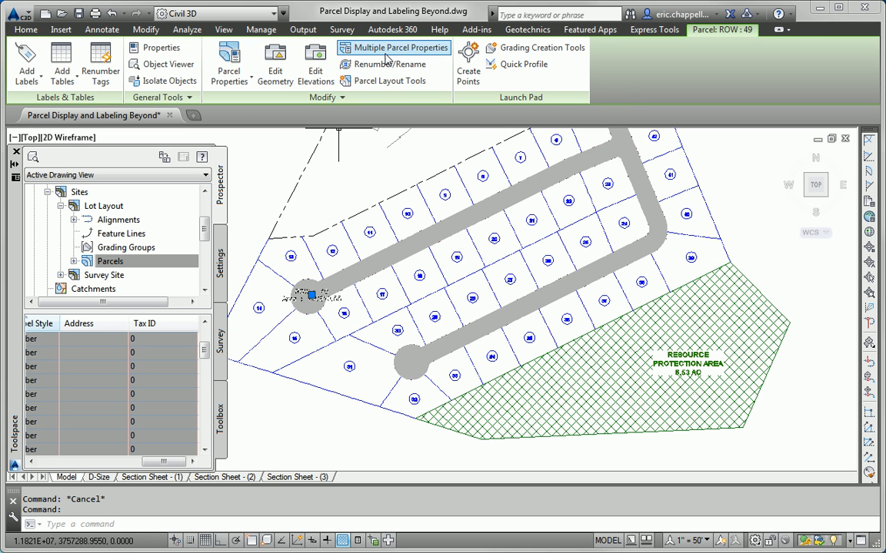
- Set the right-of-way parcel's area selection label style to <none> in its Parcel Properties, and clear the selection
left_click(236, 60)
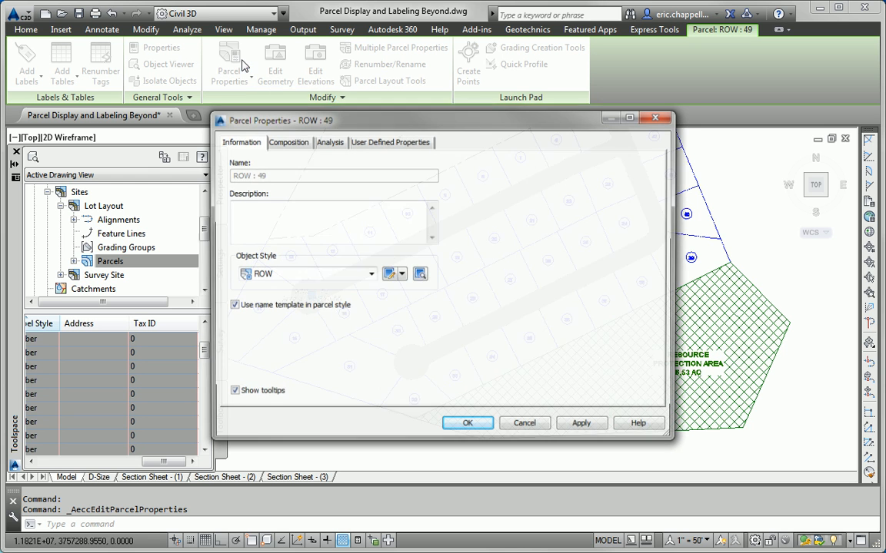
left_click(302, 143)
left_click(285, 178)
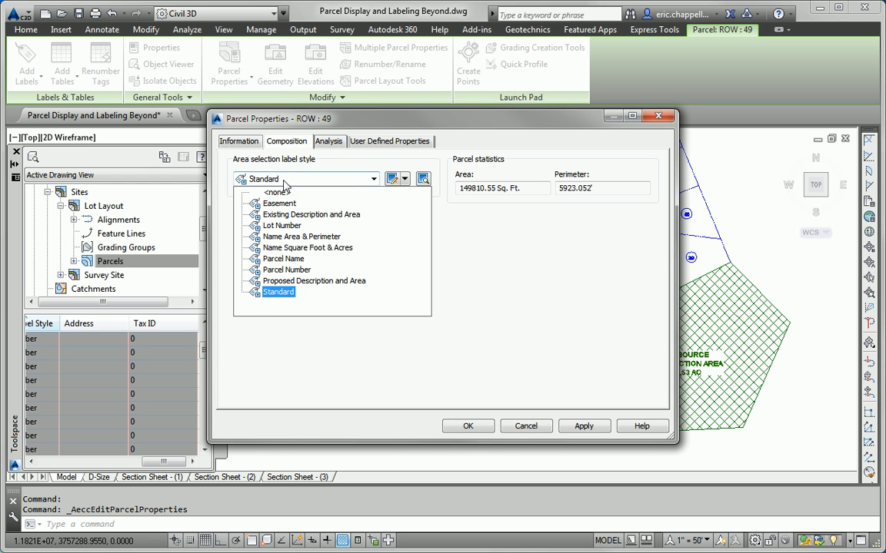
left_click(281, 193)
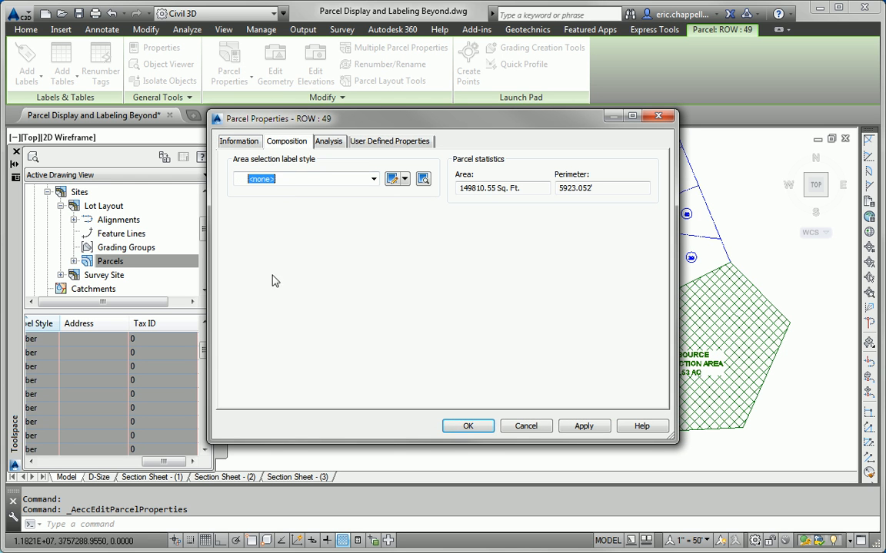
left_click(471, 426)
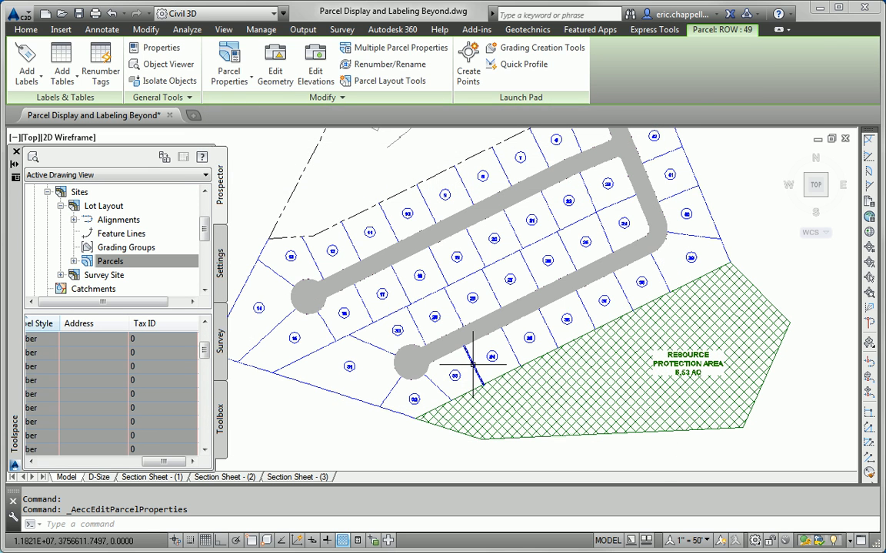
key("Escape")
- Set up Add Labels for parcels with the Multiple Segment label type, keeping the Bearing over Distance line style
scroll(497, 356, "down", 2)
mouse_move(526, 298)
middle_mouse_down()
mouse_move(508, 407)
mouse_move(575, 348)
mouse_move(578, 366)
mouse_move(484, 365)
middle_mouse_up()
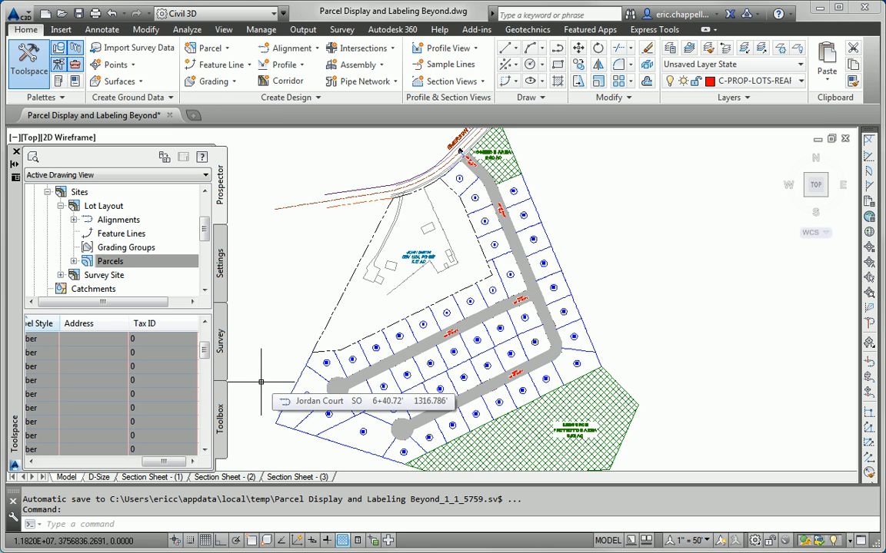
mouse_move(425, 229)
middle_mouse_down()
mouse_move(424, 260)
mouse_move(371, 275)
middle_mouse_up()
scroll(392, 244, "up", 4)
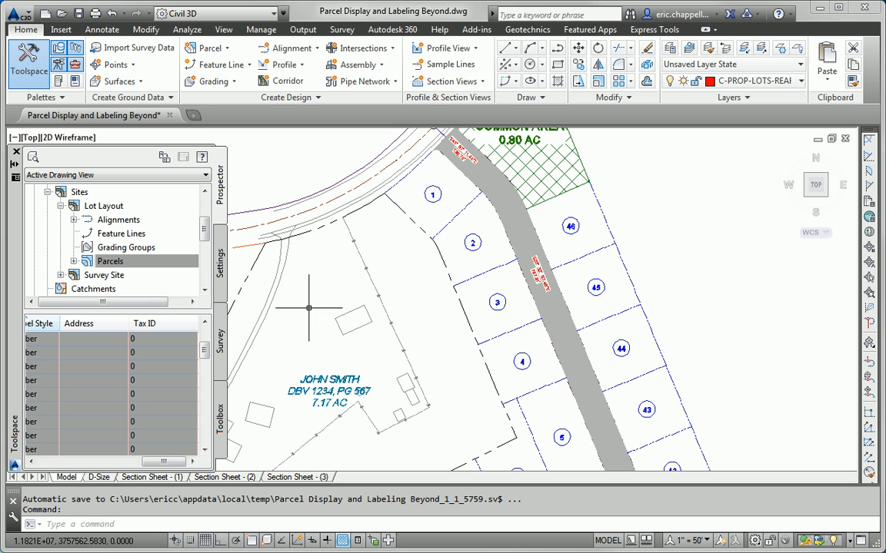
left_click(101, 30)
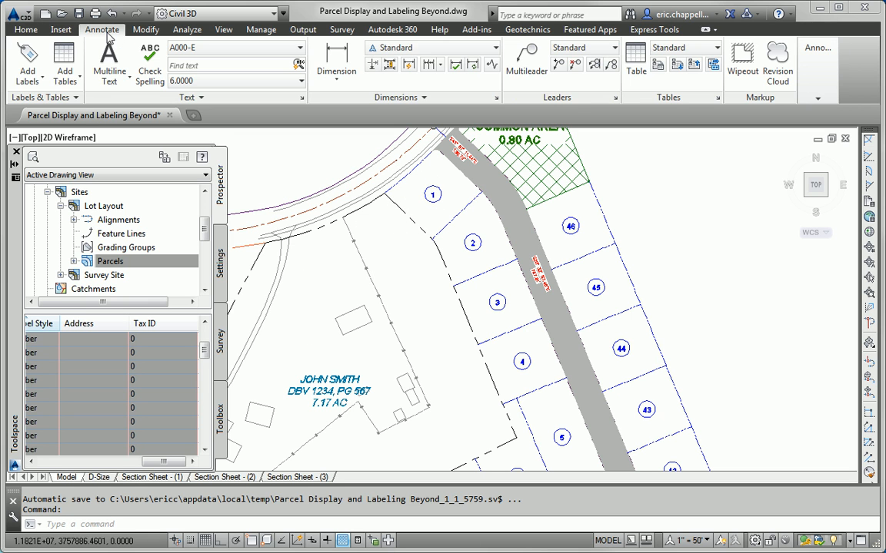
left_click(28, 54)
left_click_drag(66, 75, 78, 113)
left_click(75, 135)
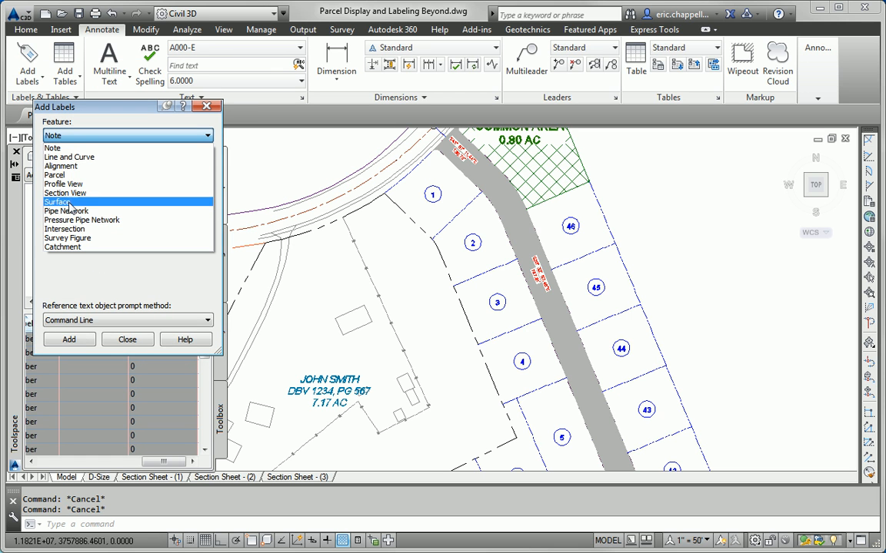
left_click(58, 175)
left_click(67, 169)
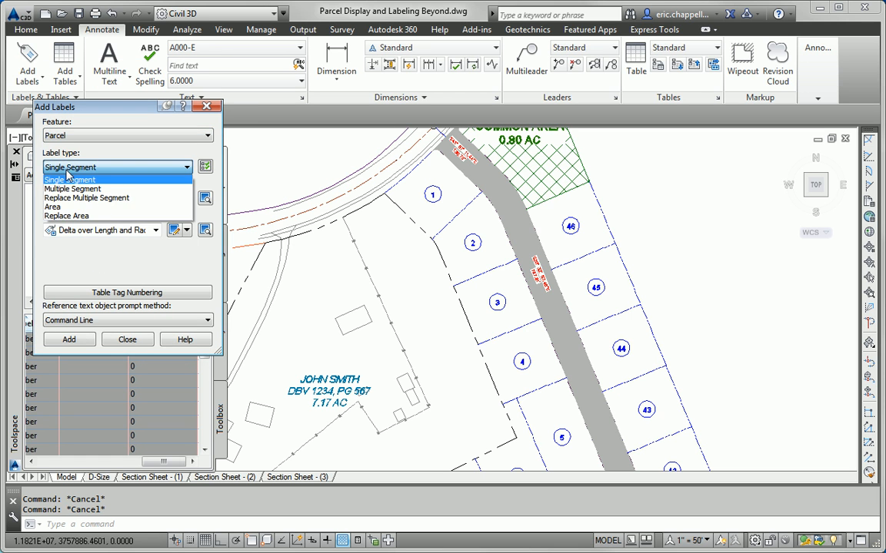
left_click(71, 188)
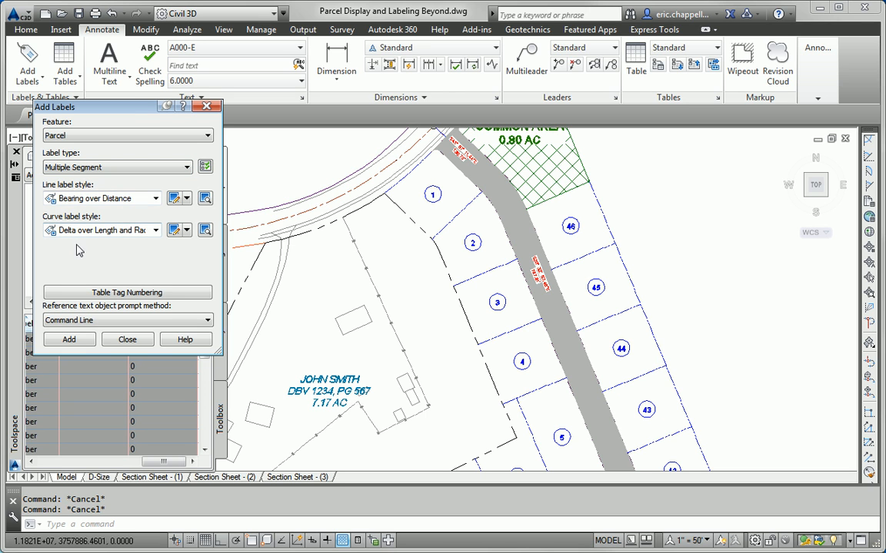
- Add segment labels in the clockwise direction to lots 1, 2, 3 and 4
left_click(81, 341)
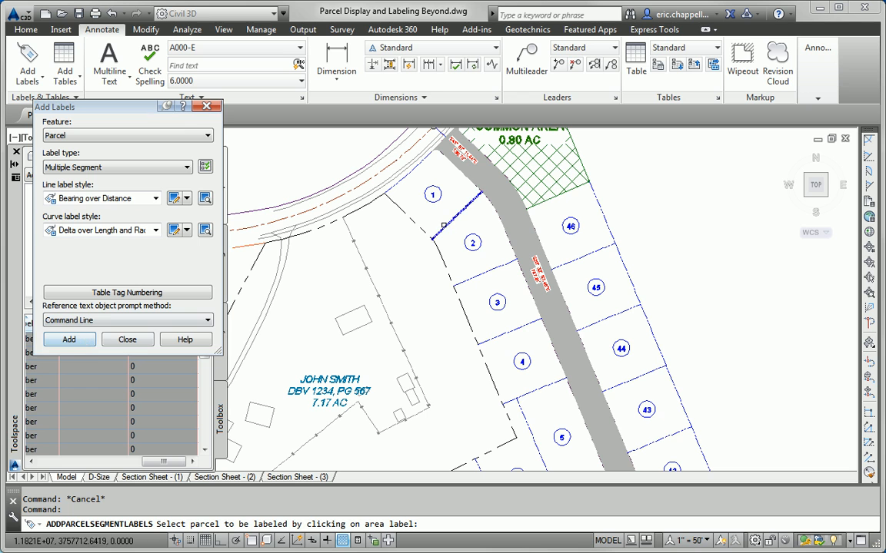
left_click(432, 195)
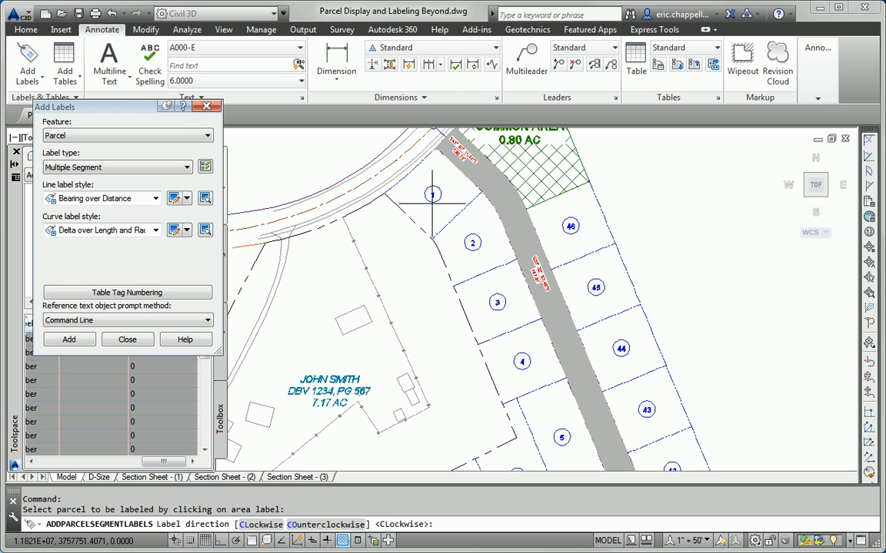
left_click(262, 524)
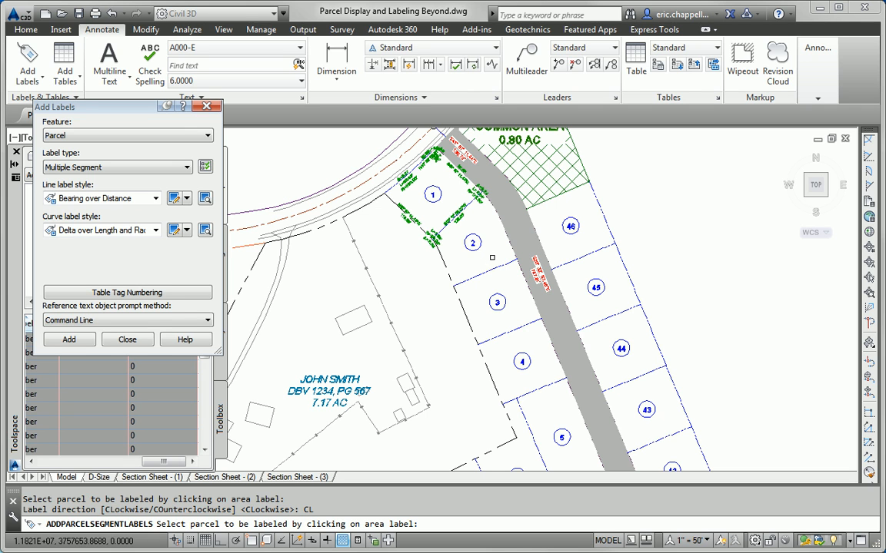
left_click(477, 248)
key("Return")
left_click(498, 302)
key("Return")
left_click(522, 362)
key("Return")
- Continue adding clockwise segment labels to lots 5, 6 and 7
mouse_move(589, 357)
middle_mouse_down()
mouse_move(570, 220)
mouse_move(522, 221)
middle_mouse_up()
left_click(495, 300)
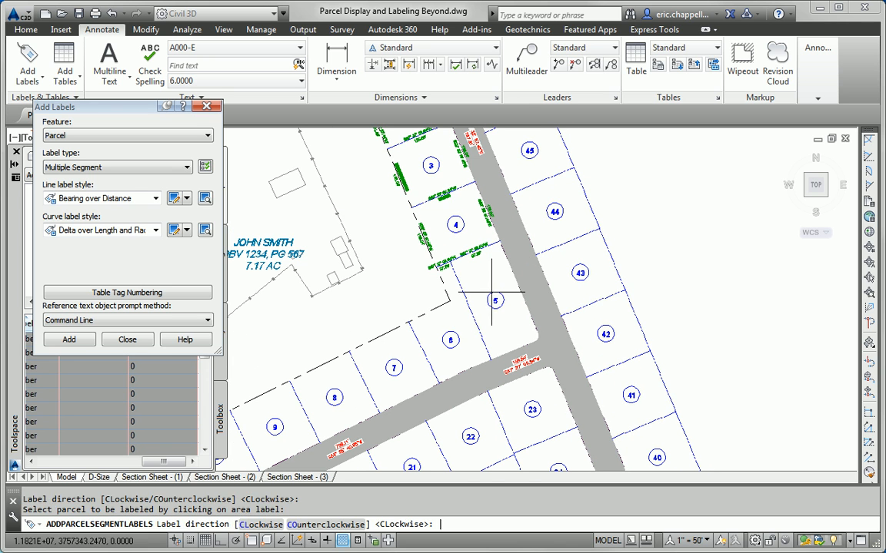
key("Return")
left_click(461, 340)
key("Return")
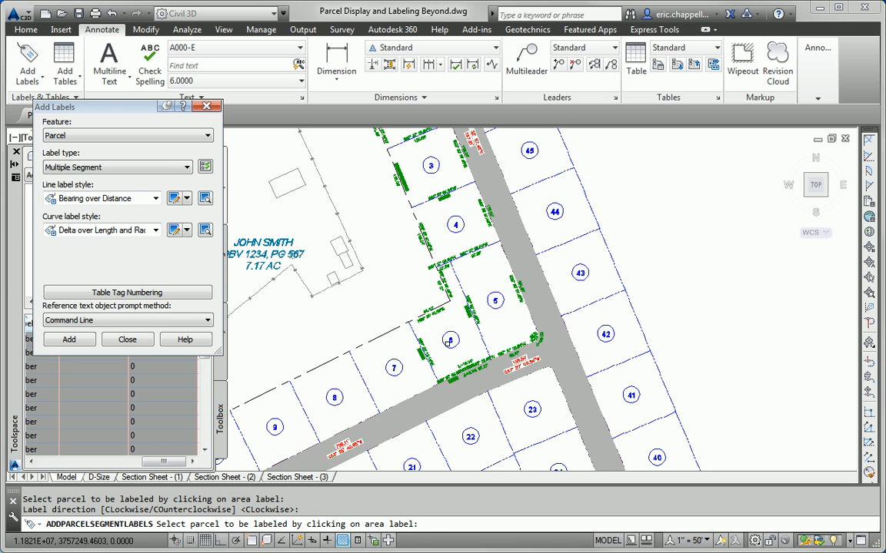
left_click(393, 367)
key("Return")
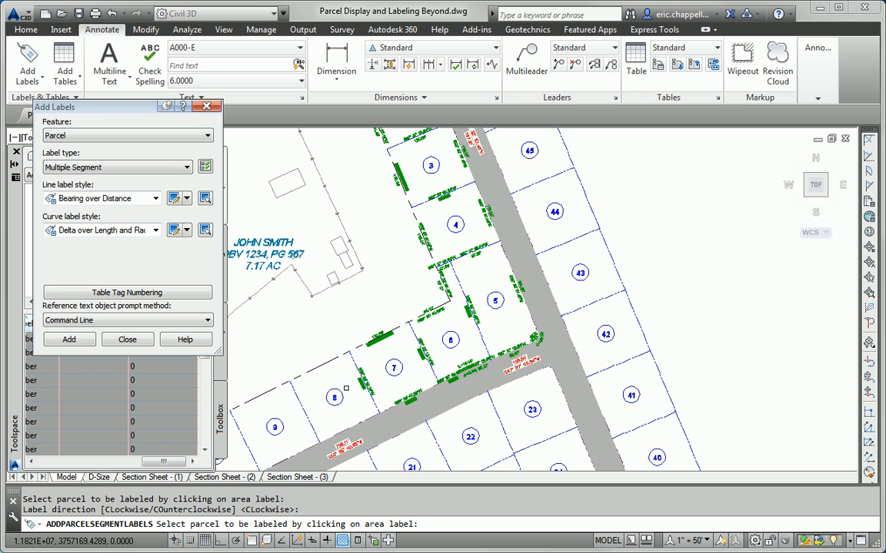
- Label the boundary segments of lots 8 through 11 in the clockwise direction
middle_click_drag(274, 427, 486, 335)
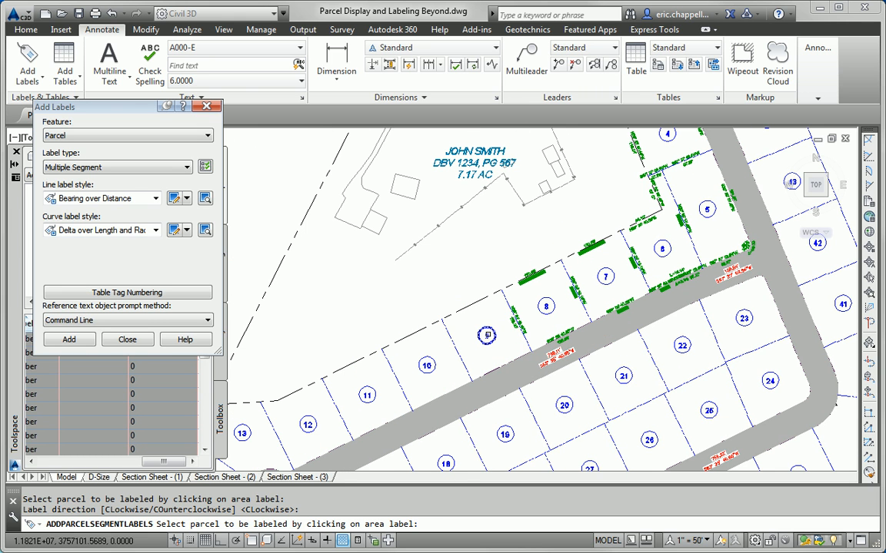
left_click(487, 335)
key("Return")
left_click(426, 366)
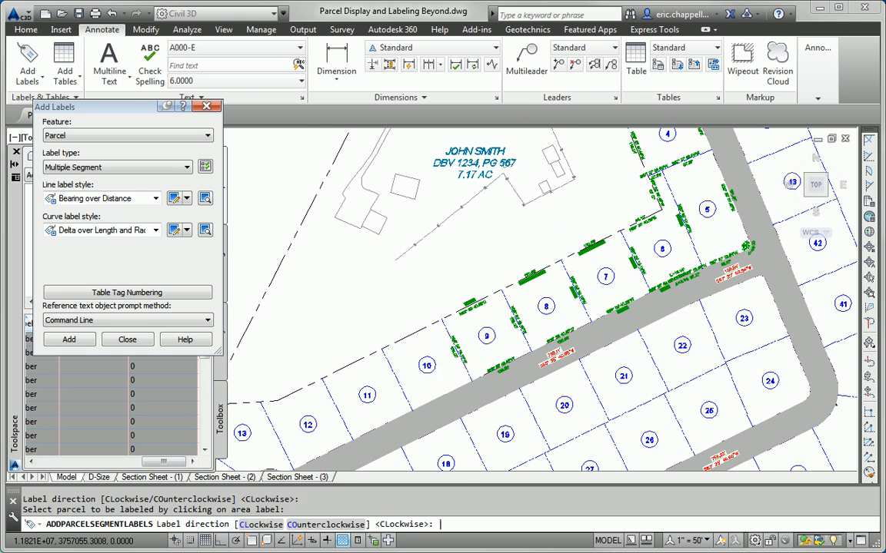
key("Return")
left_click(369, 386)
key("Return")
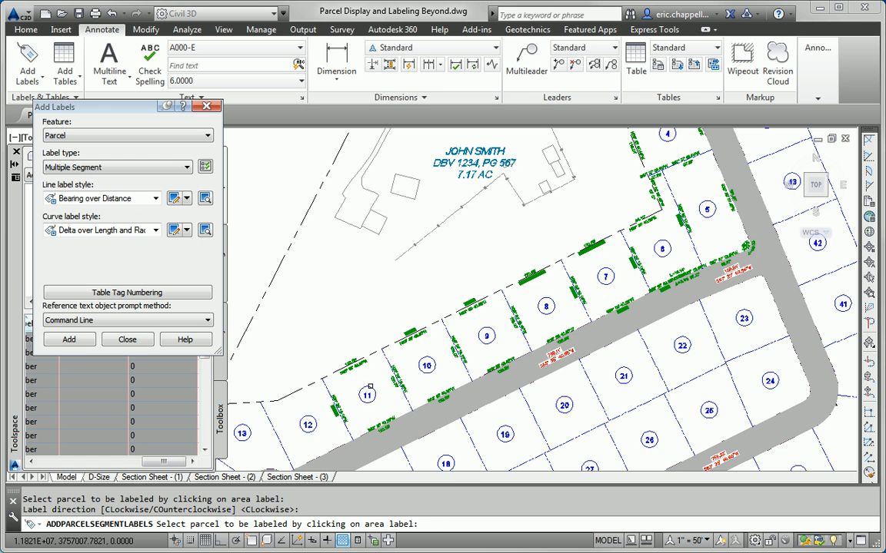
- Add clockwise segment labels to lots 12 and 13, and end the labeling command
left_click(308, 425)
key("Return")
left_click(242, 433)
key("Return")
key("Escape")
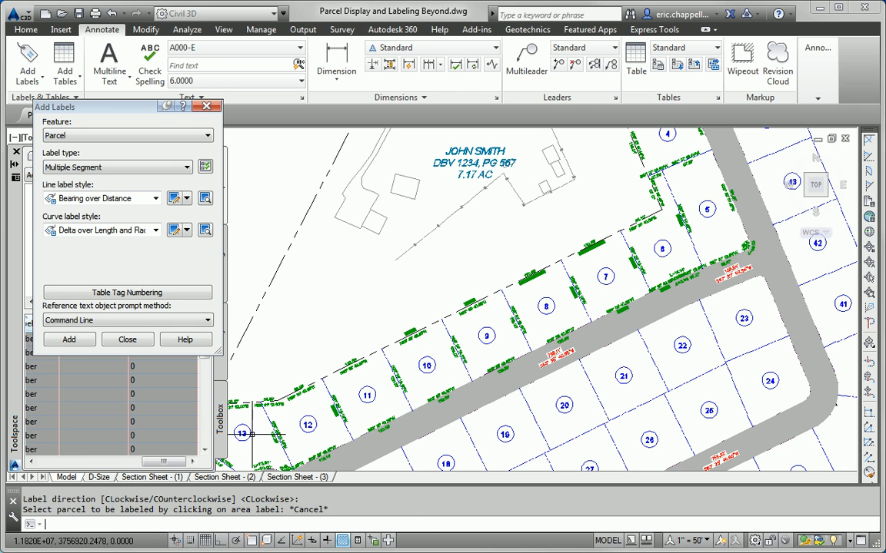
- Move the overlapping curve label at lot 1's north corner across Emerson Road into clear space northwest of the lot
scroll(458, 231, "down", 2)
middle_click_drag(475, 212, 561, 398)
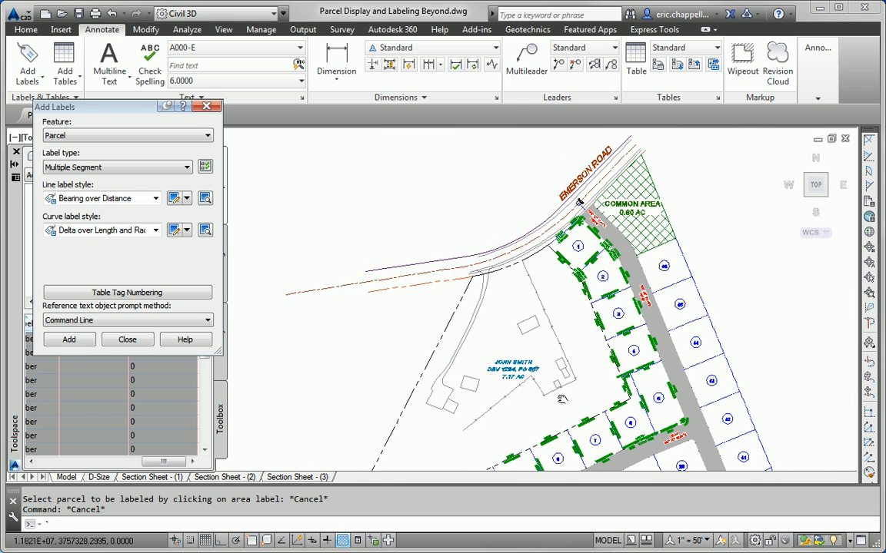
scroll(553, 254, "up", 4)
scroll(523, 316, "up", 2)
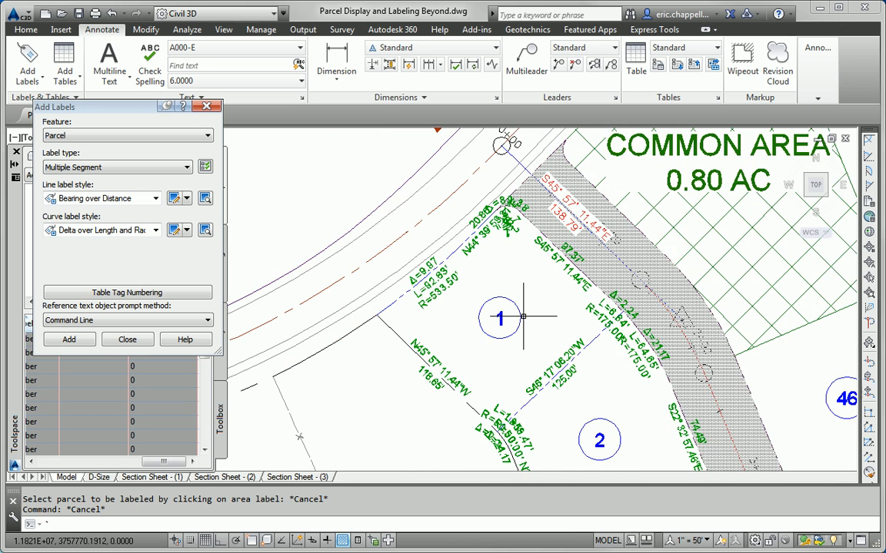
middle_click_drag(496, 261, 508, 305)
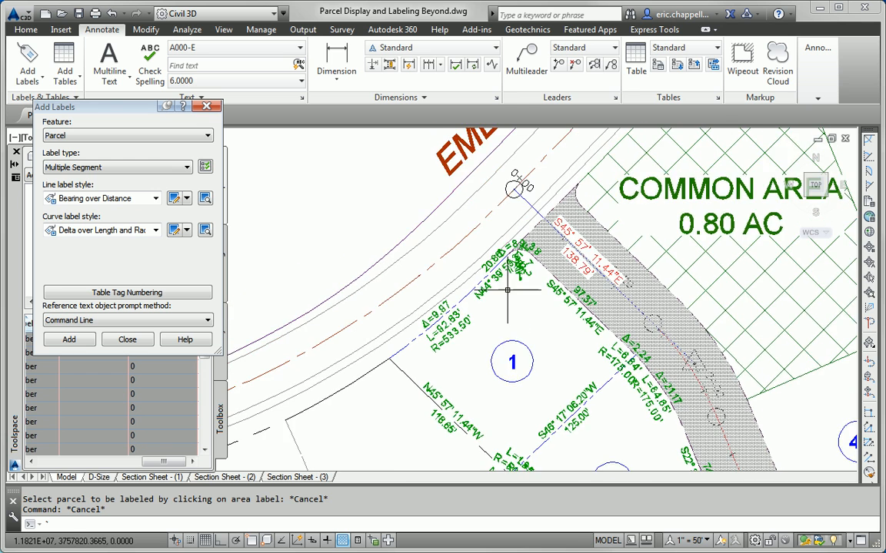
scroll(508, 262, "up", 2)
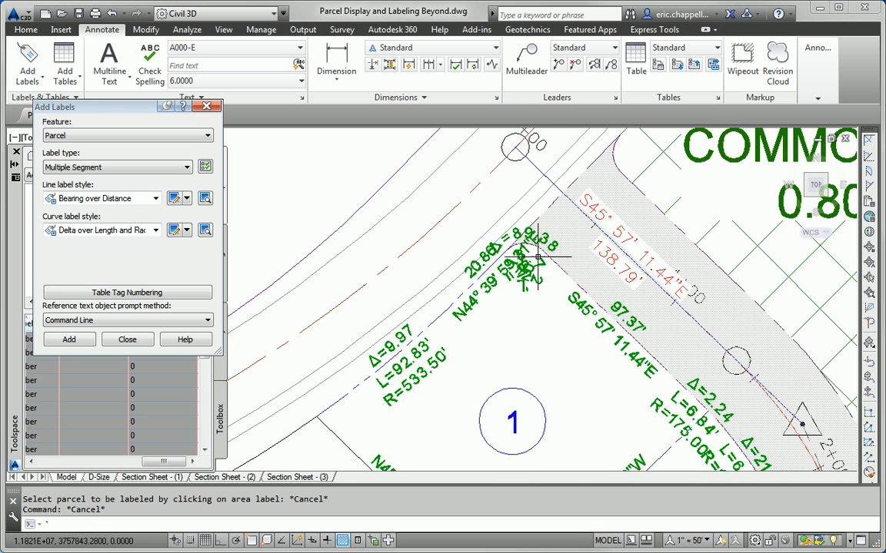
key("Escape")
left_click(538, 264)
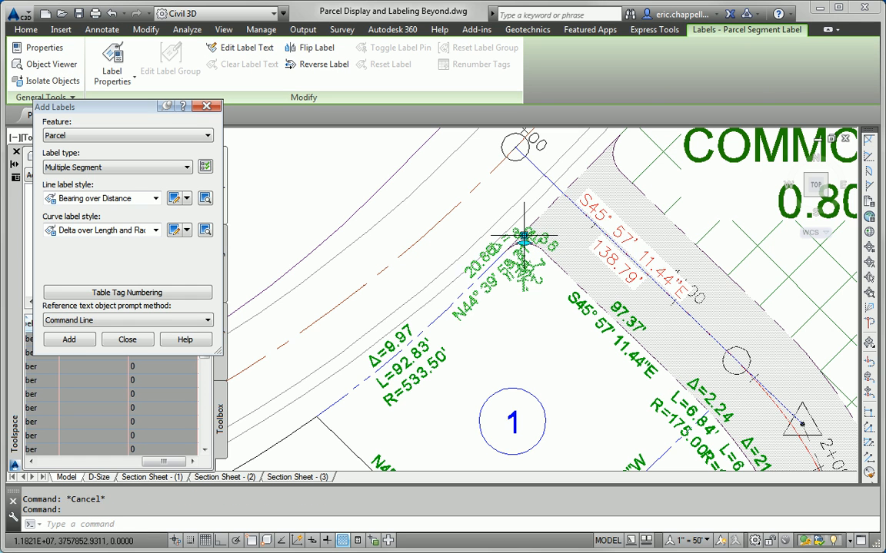
left_click(524, 243)
left_click(350, 169)
key("Escape")
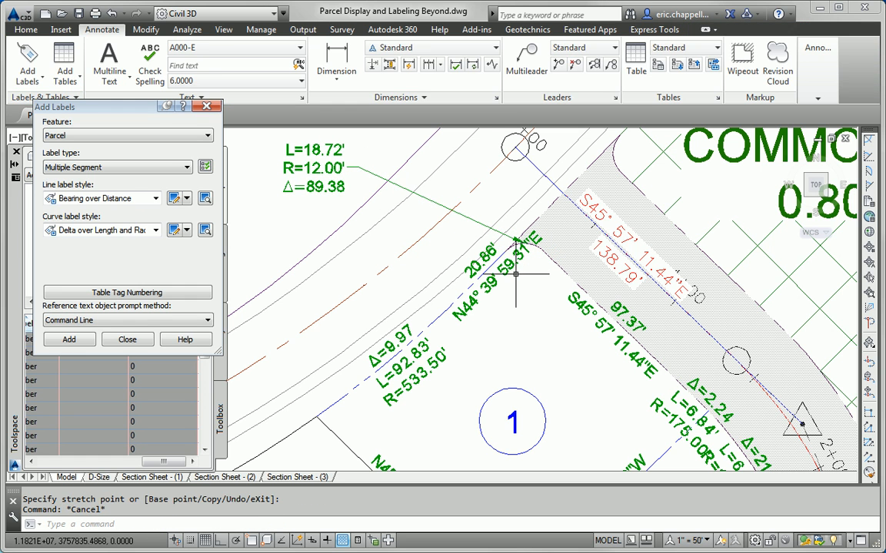
- Move the 20.86' bearing and distance label at lot 1's road frontage west into open space, below the relocated curve label
left_click(512, 263)
left_click(510, 262)
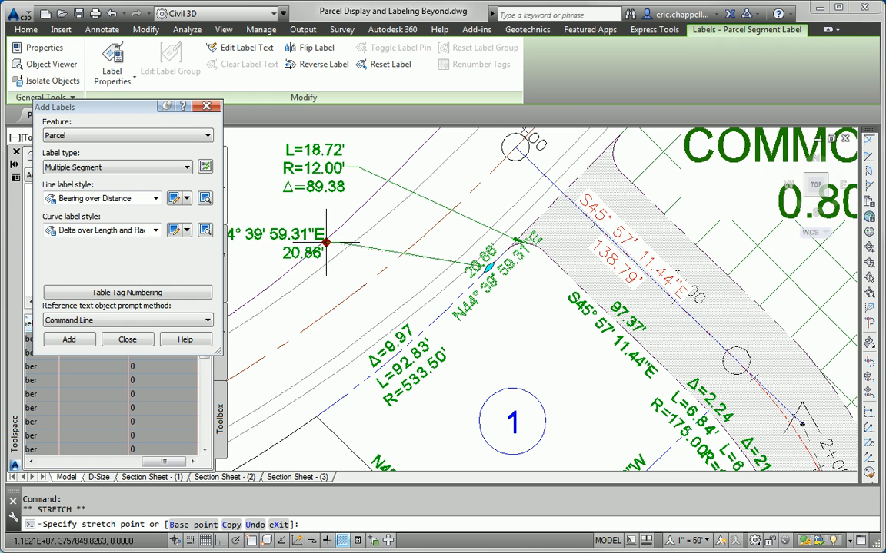
middle_click_drag(316, 239, 420, 243)
left_click(398, 244)
key("Escape")
- Move the two overlapping R=175.00' curve labels off the right-of-way line, the 6.84' one into lot 1 and the 64.65' one into lot 2
middle_click_drag(561, 346, 359, 186)
left_click(594, 259)
left_click(611, 254)
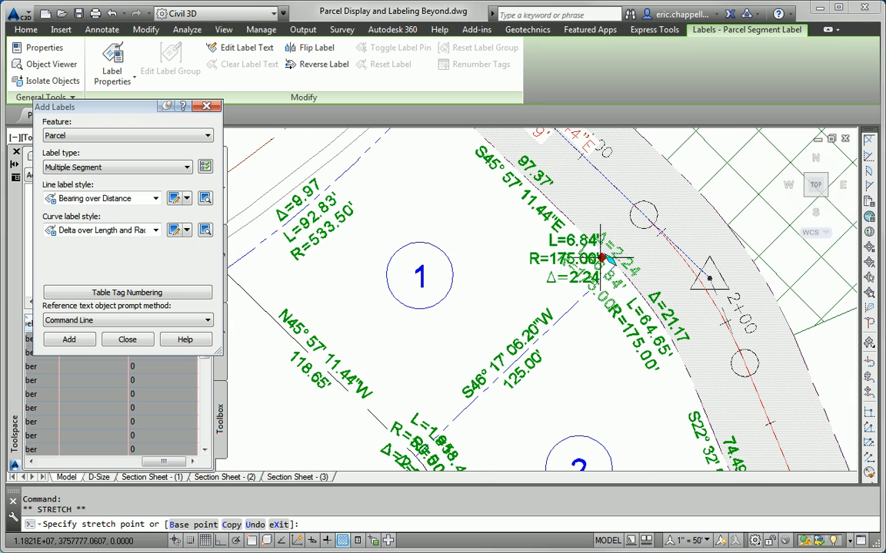
left_click(544, 265)
key("Escape")
left_click(653, 330)
left_click(660, 321)
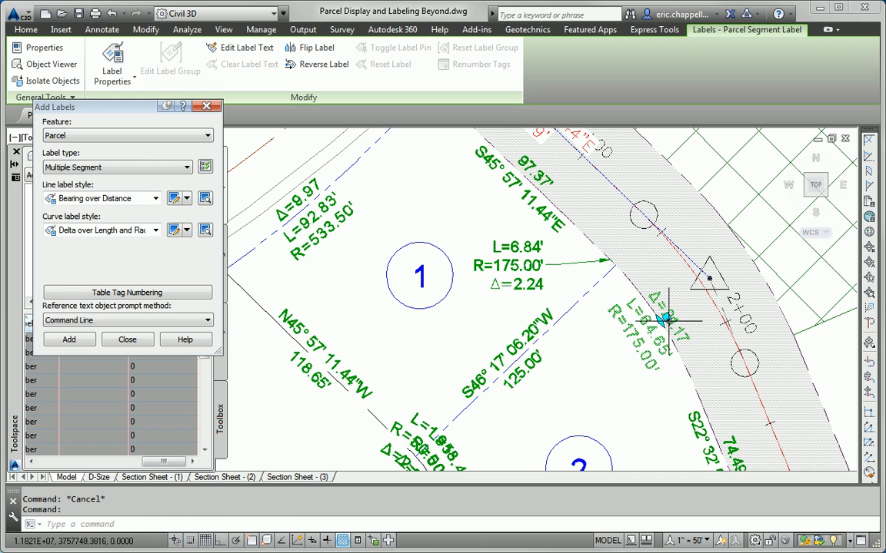
left_click(620, 369)
key("Escape")
- Move the two overlapping R=50.00' curve labels at the rear of lots 1 and 2 west, outside the lots
middle_click_drag(632, 401, 634, 305)
scroll(636, 308, "down", 2)
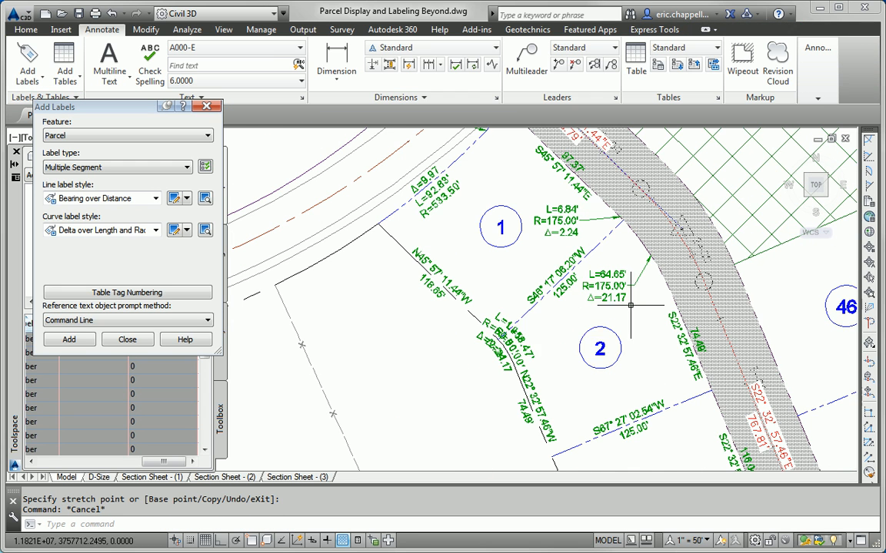
left_click(509, 323)
left_click(496, 337)
key("Escape")
left_click(500, 360)
left_click(507, 349)
left_click(480, 390)
key("Escape")
scroll(532, 414, "up", 2)
scroll(502, 332, "down", 4)
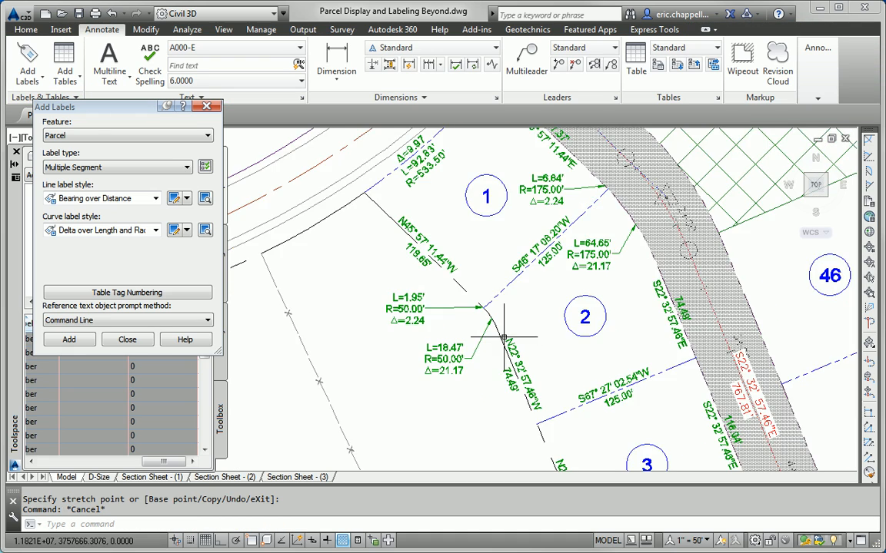
- Move the 67.07' line label on lot 6's rear boundary west into the open area outside the lot
middle_click_drag(574, 429, 554, 286)
scroll(557, 291, "up", 3)
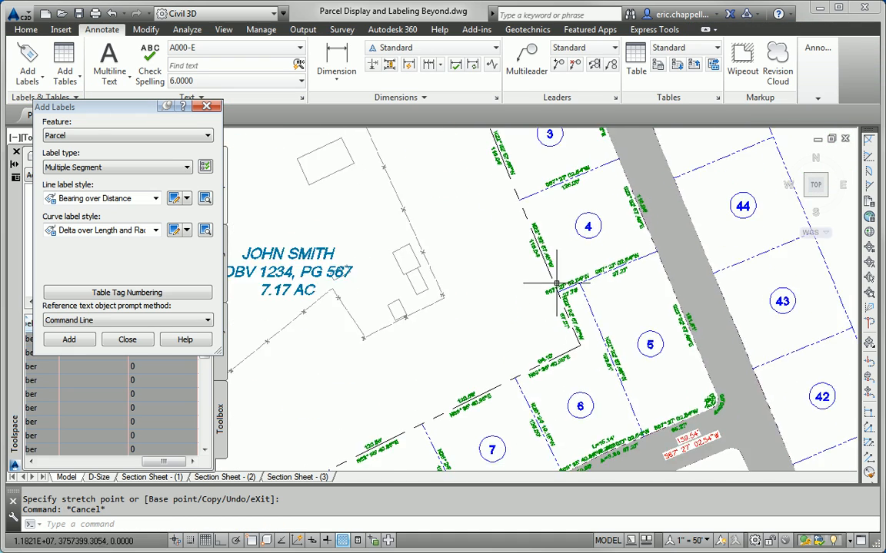
left_click(569, 295)
left_click(567, 316)
left_click(527, 337)
key("Escape")
- Move the 27.73' line label on the boundary between lots 4 and 6 west, above the relocated 67.07' label
left_click(569, 271)
left_click(565, 276)
left_click(568, 271)
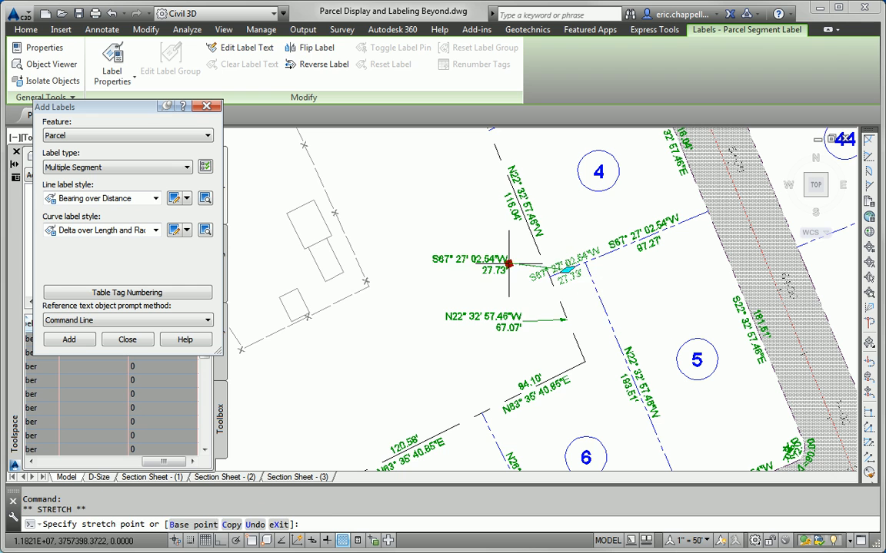
key("Escape")
- Move the cluttered curve label at lot 5's street intersection corner into the interior of lot 5
scroll(518, 322, "down", 3)
scroll(673, 326, "up", 2)
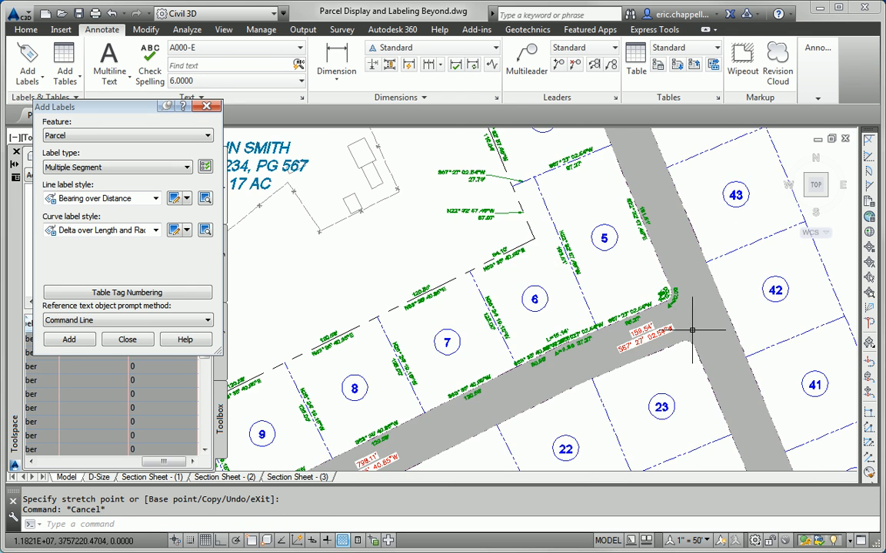
scroll(673, 326, "up", 2)
left_click(654, 280)
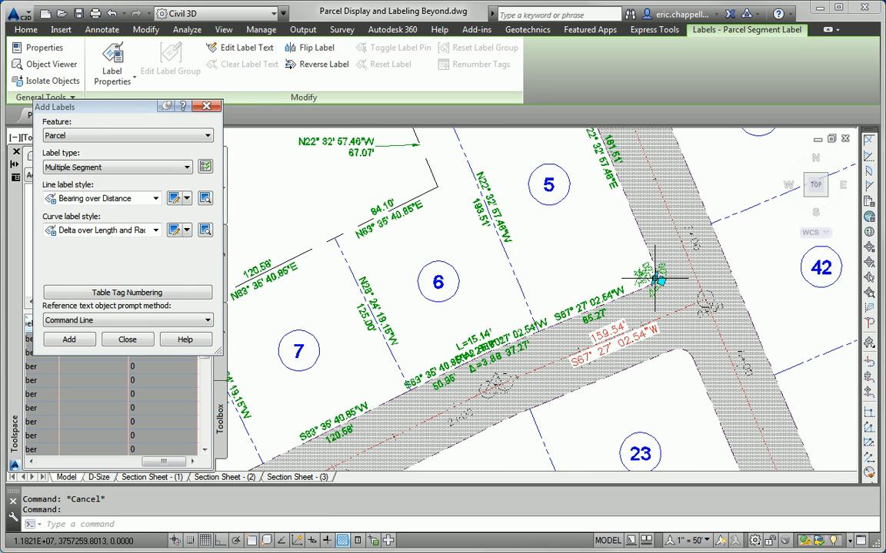
left_click(655, 279)
left_click(596, 265)
key("Escape")
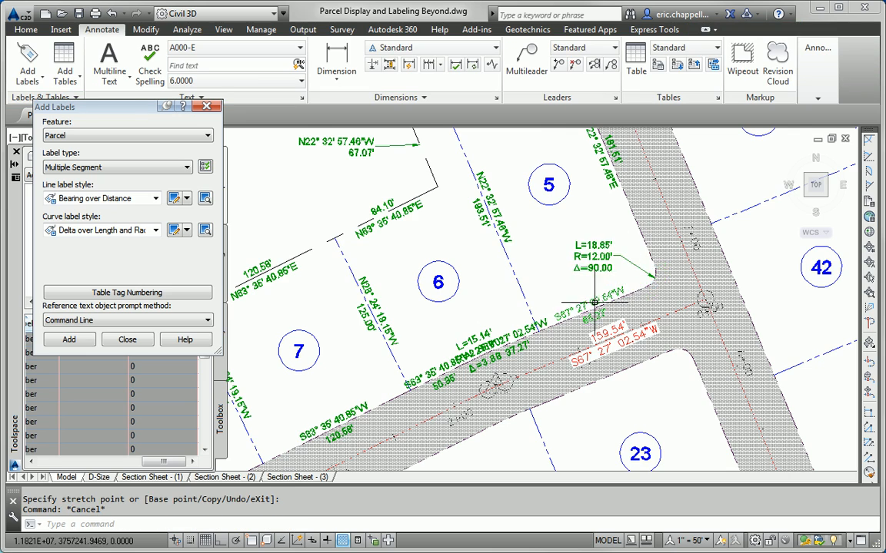
- Move the 15.14' curve label on lot 6's street frontage into lot 6, just below its lot number
scroll(538, 300, "up", 3)
scroll(518, 297, "down", 3)
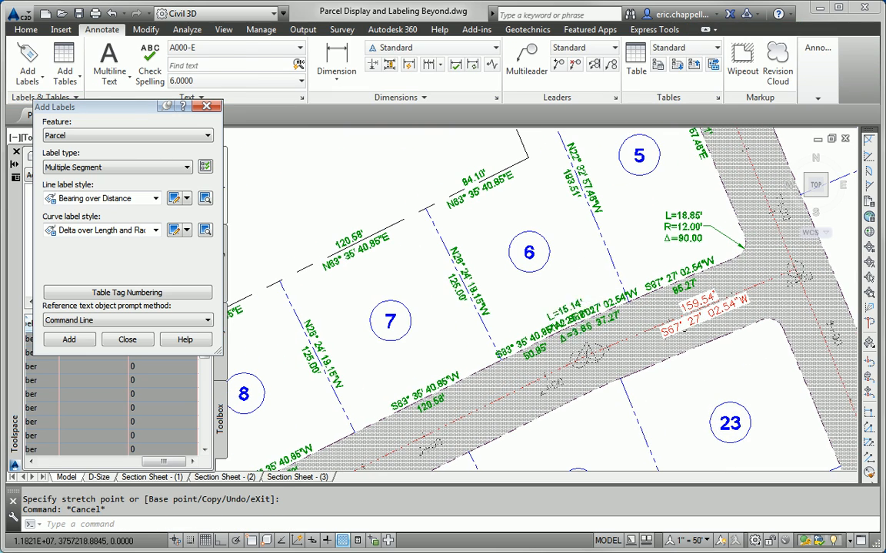
left_click(576, 304)
left_click(570, 315)
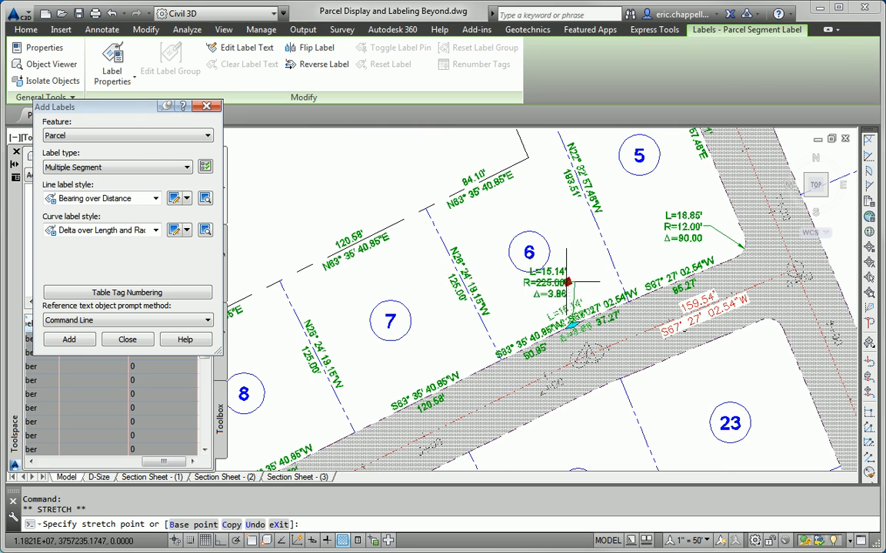
left_click(549, 292)
key("Escape")
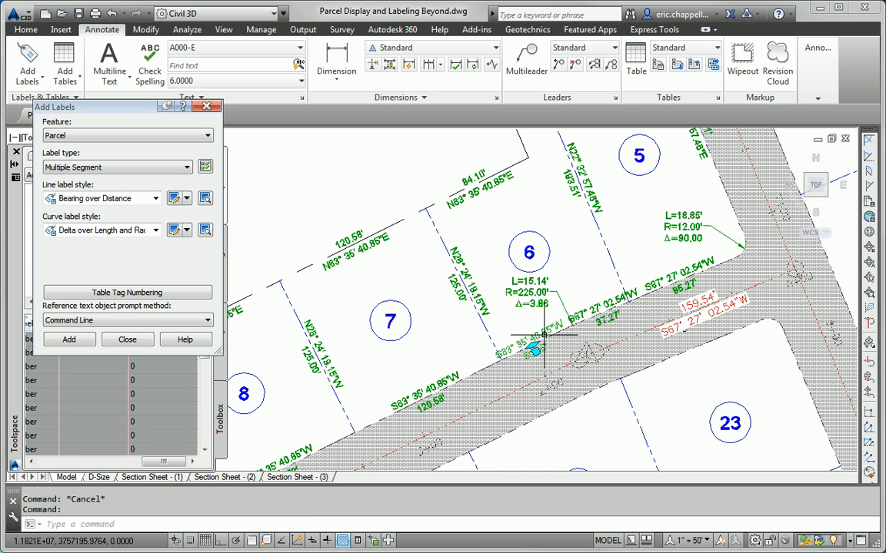
- Move the 50.95' line label on lot 6's street frontage west into the front corner of lot 7
left_click(531, 350)
left_click(532, 348)
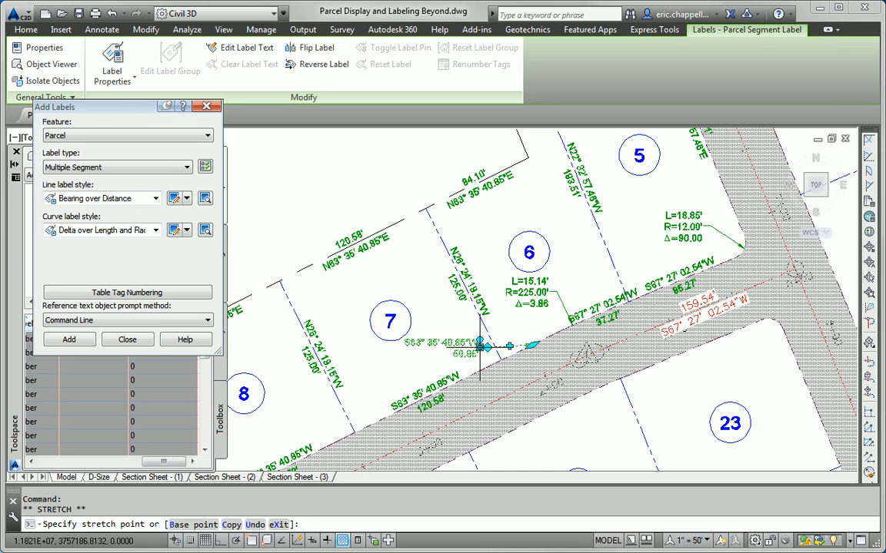
left_click(480, 347)
key("Escape")
- Look over the segment labels along lots 3 to 8 for remaining overlaps
middle_click_drag(478, 375, 646, 285)
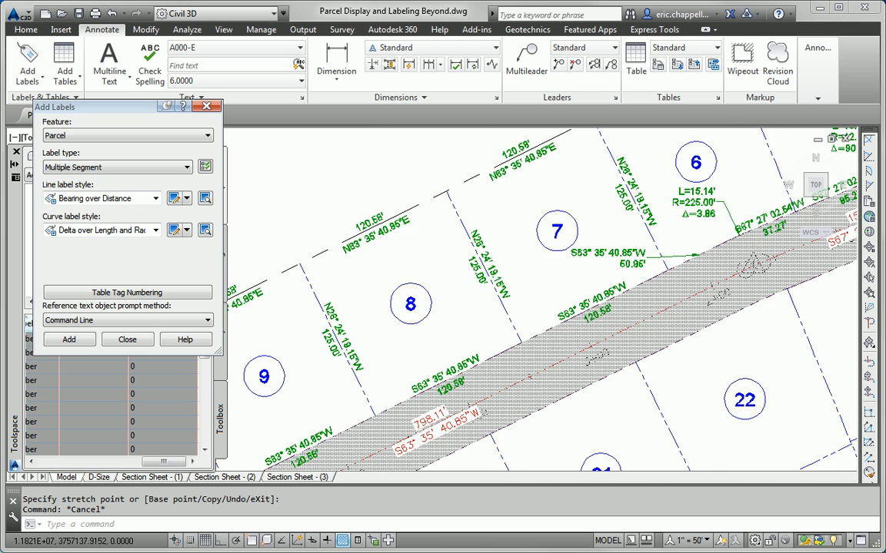
scroll(553, 325, "down", 2)
middle_click_drag(549, 236, 415, 358)
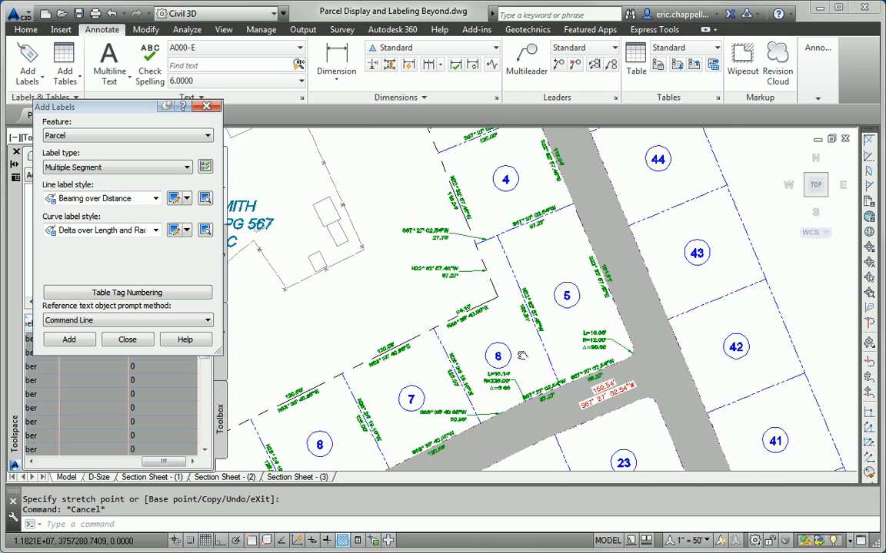
middle_click_drag(524, 337, 514, 409)
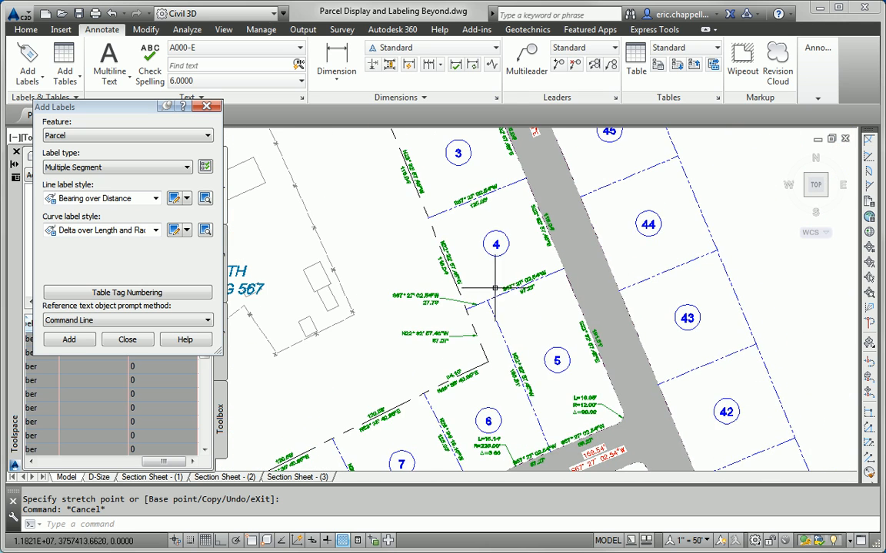
middle_click_drag(496, 292, 486, 355)
mouse_move(420, 211)
middle_mouse_down()
mouse_move(485, 312)
mouse_move(480, 269)
middle_mouse_up()
middle_click_drag(508, 384, 454, 236)
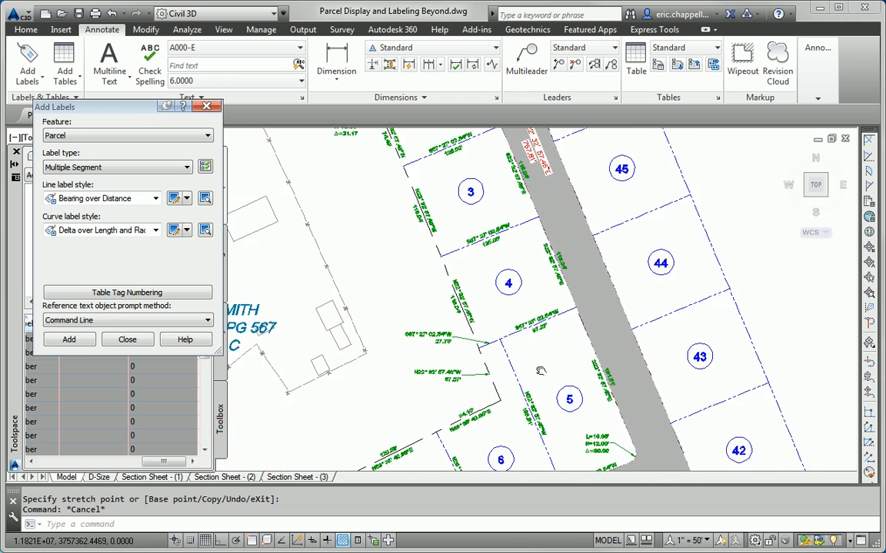
middle_click_drag(540, 371, 533, 297)
- Move the 37.27' line label on lot 6's street frontage up into lot 6, above its lot number
scroll(546, 435, "up", 3)
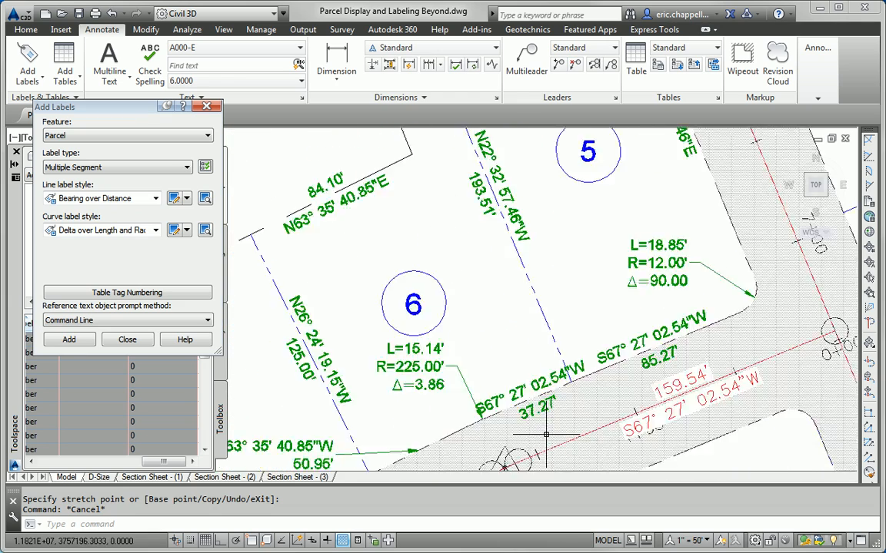
left_click(528, 404)
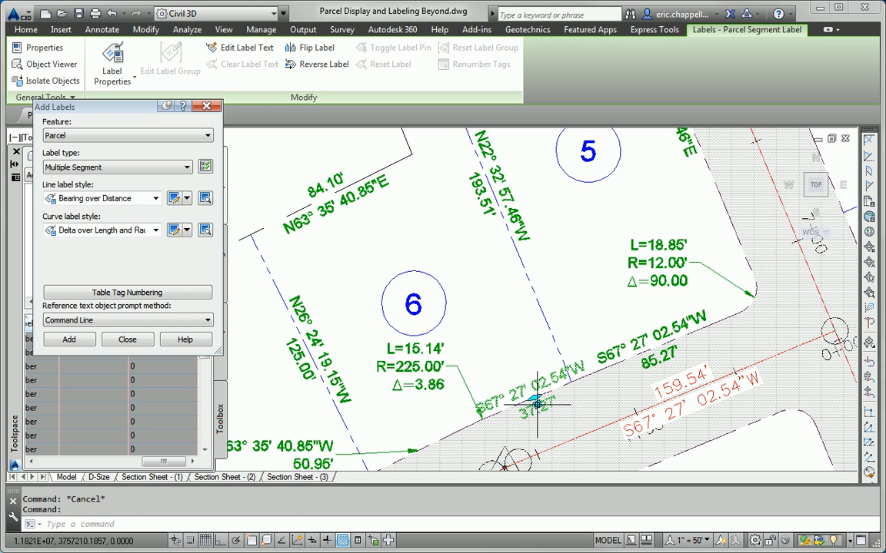
left_click(533, 397)
left_click(458, 238)
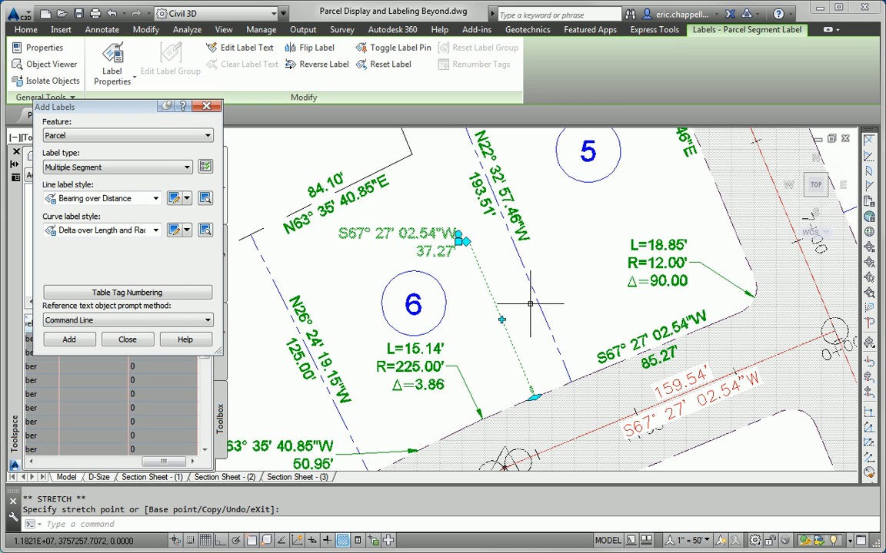
key("Escape")
- Examine the repeated bearings in the line labels along the straight rear boundary of lots 2 to 6
scroll(549, 338, "down", 6)
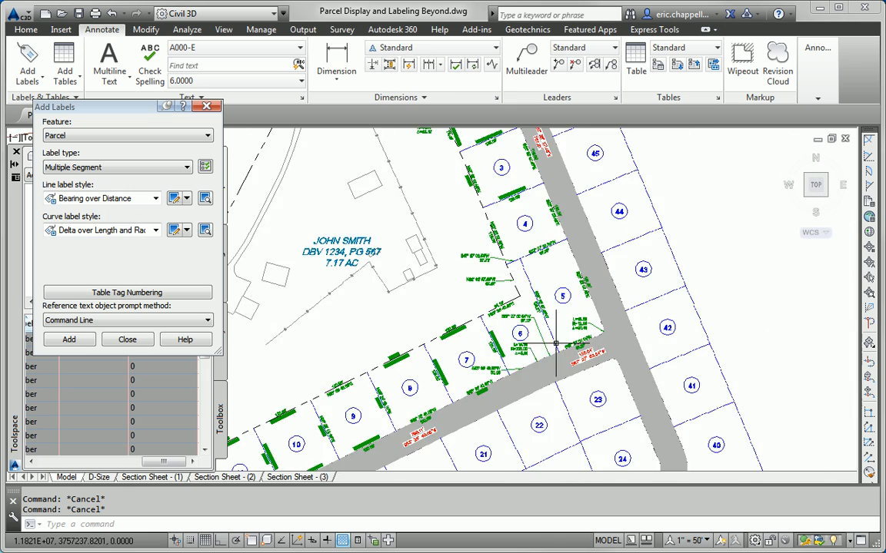
mouse_move(529, 386)
middle_mouse_down()
mouse_move(673, 247)
mouse_move(558, 430)
mouse_move(569, 469)
mouse_move(556, 477)
middle_mouse_up()
middle_click_drag(501, 258, 450, 323)
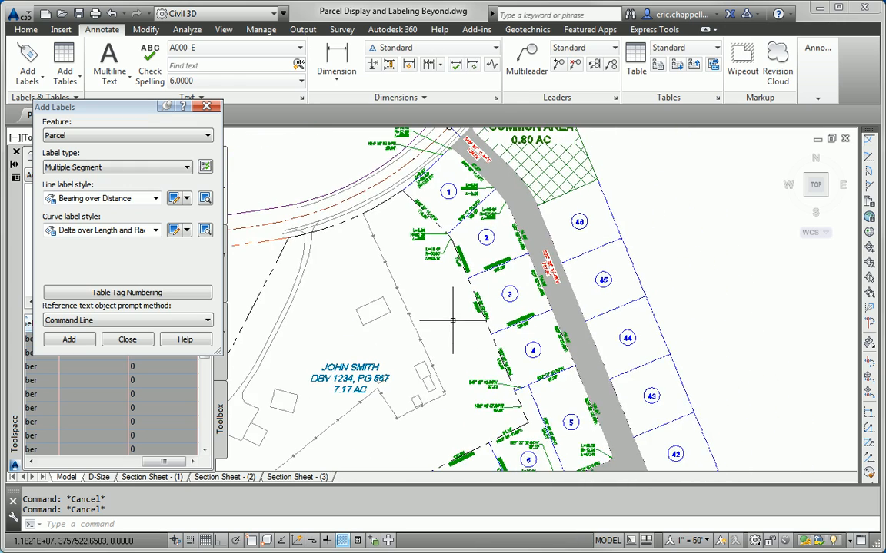
scroll(453, 324, "up", 2)
scroll(520, 392, "up", 2)
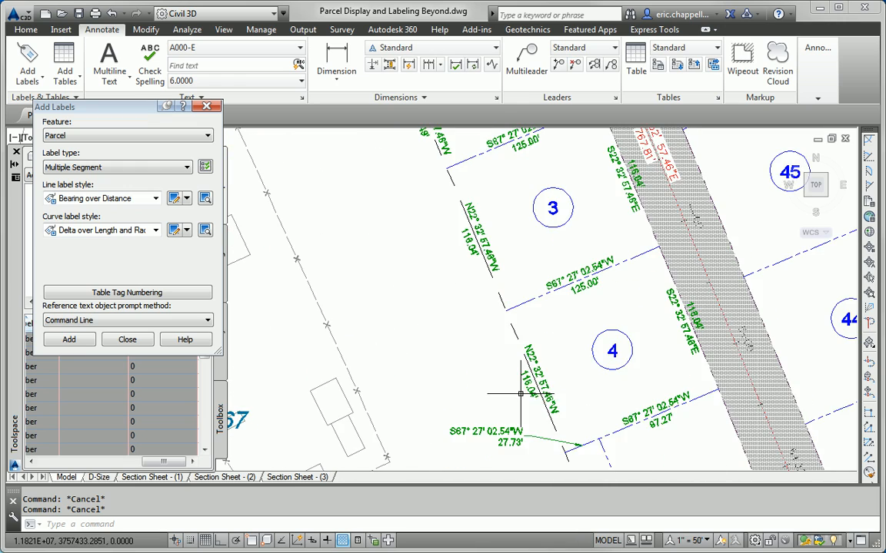
mouse_move(461, 199)
middle_mouse_down()
mouse_move(556, 441)
mouse_move(529, 303)
mouse_move(543, 282)
mouse_move(531, 263)
middle_mouse_up()
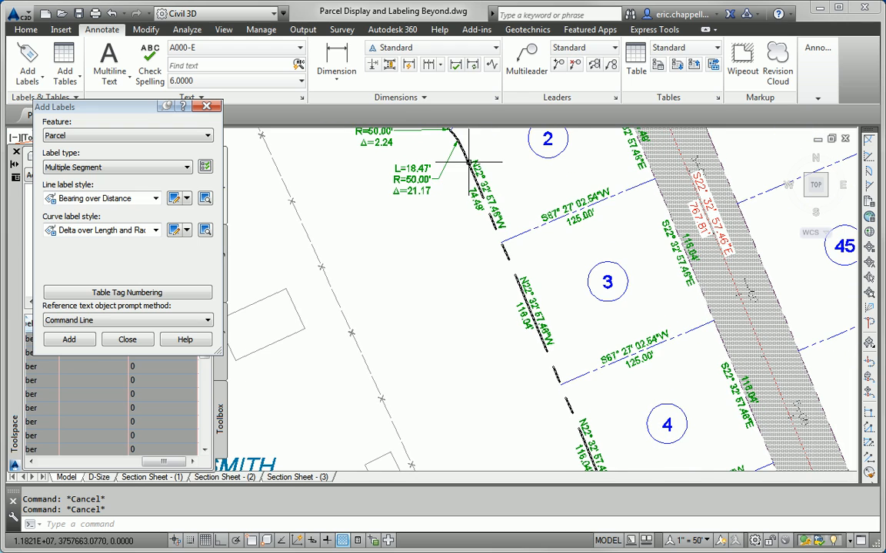
mouse_move(530, 354)
middle_mouse_down()
mouse_move(498, 279)
mouse_move(523, 231)
mouse_move(515, 212)
mouse_move(586, 350)
middle_mouse_up()
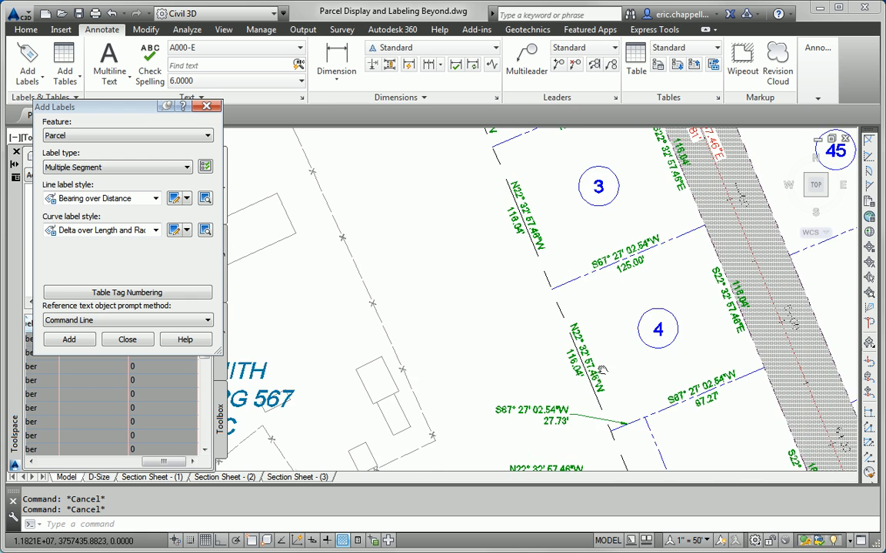
- Set the line label style of the four rear boundary labels on lots 2, 3, 4 and 6 to Distance
middle_click_drag(528, 186, 587, 326)
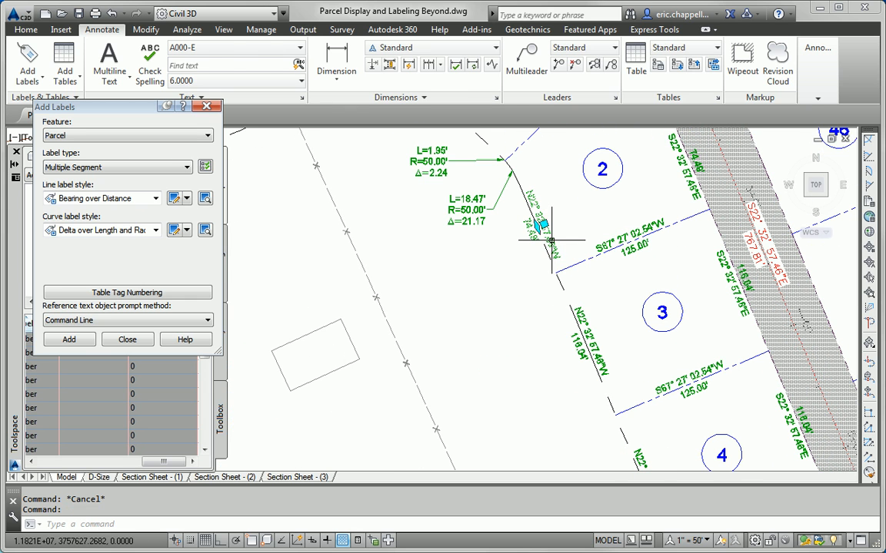
left_click(551, 241)
middle_click_drag(619, 362, 553, 196)
left_click(571, 294)
mouse_move(630, 349)
middle_mouse_down()
mouse_move(569, 209)
mouse_move(580, 233)
middle_mouse_up()
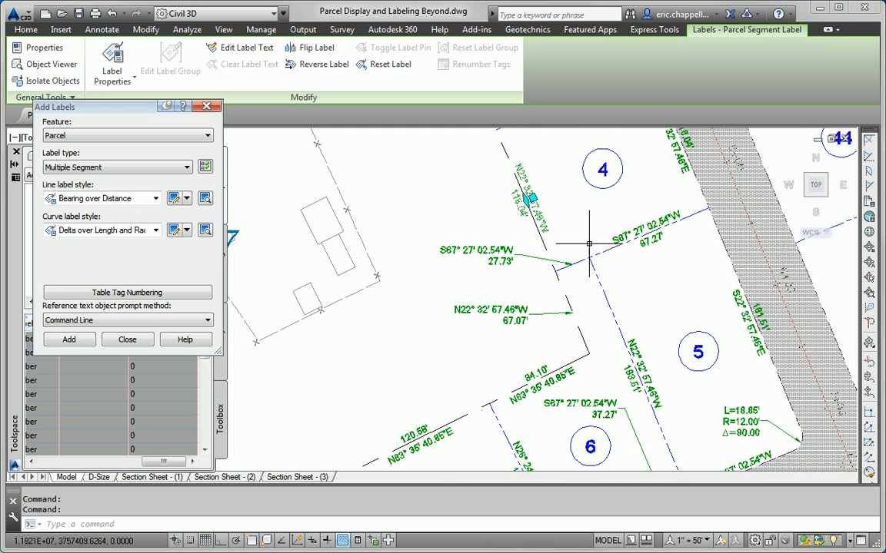
left_click(514, 310)
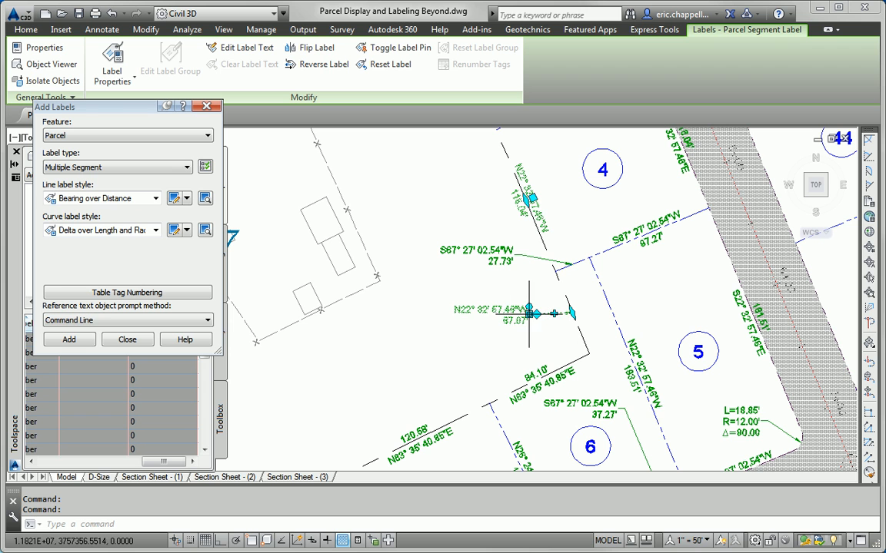
right_click(404, 196)
left_click(458, 361)
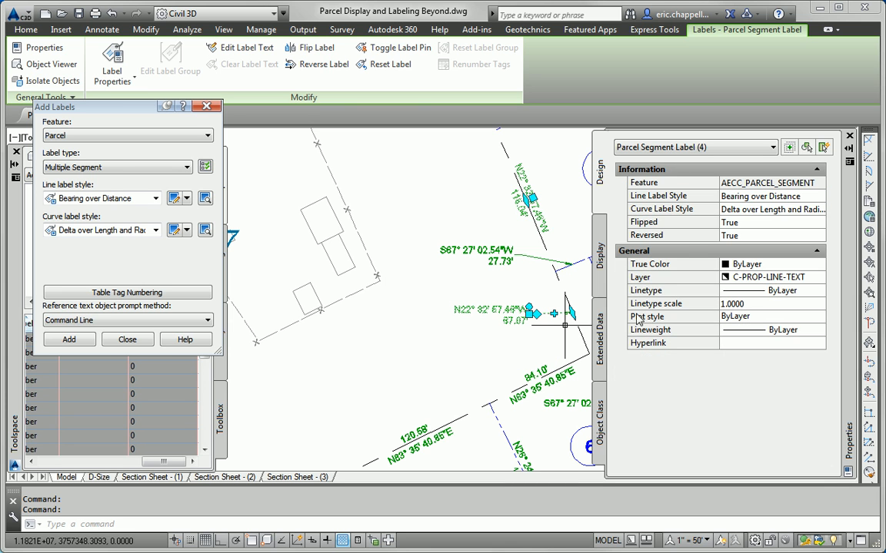
left_click(812, 199)
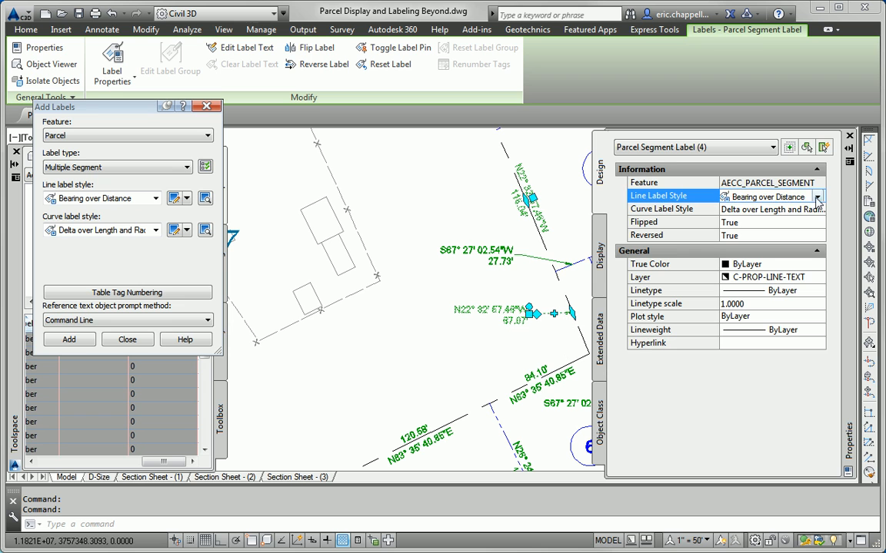
left_click(818, 198)
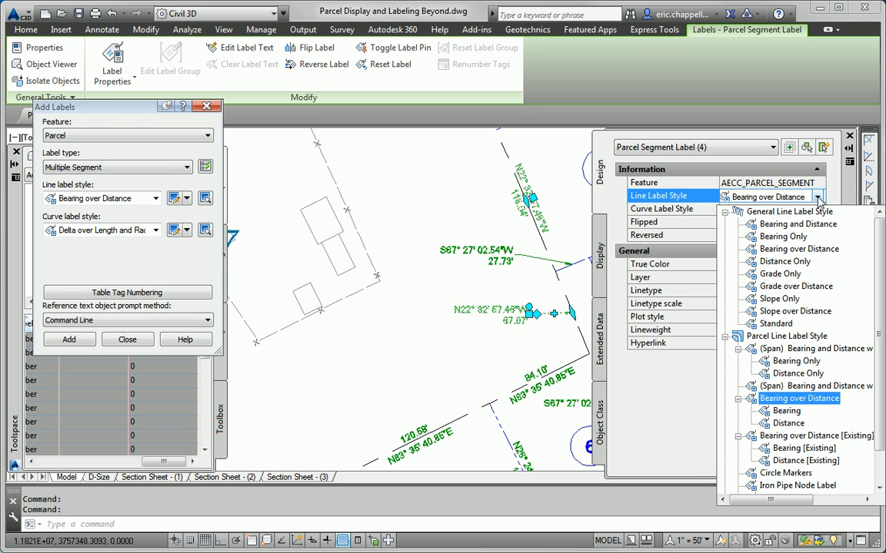
left_click(754, 422)
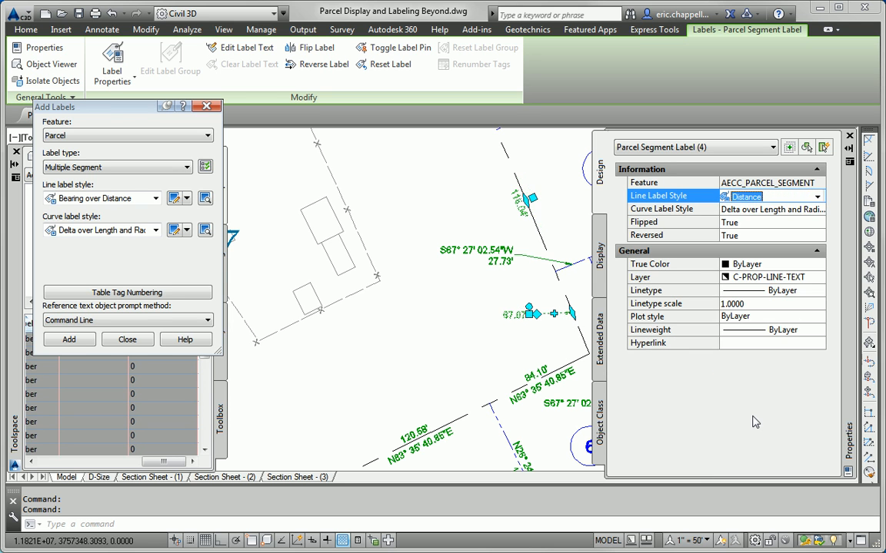
- Set Flipped to False for the four rear boundary distance labels
left_click(761, 223)
left_click(761, 223)
left_click(734, 235)
key("Escape")
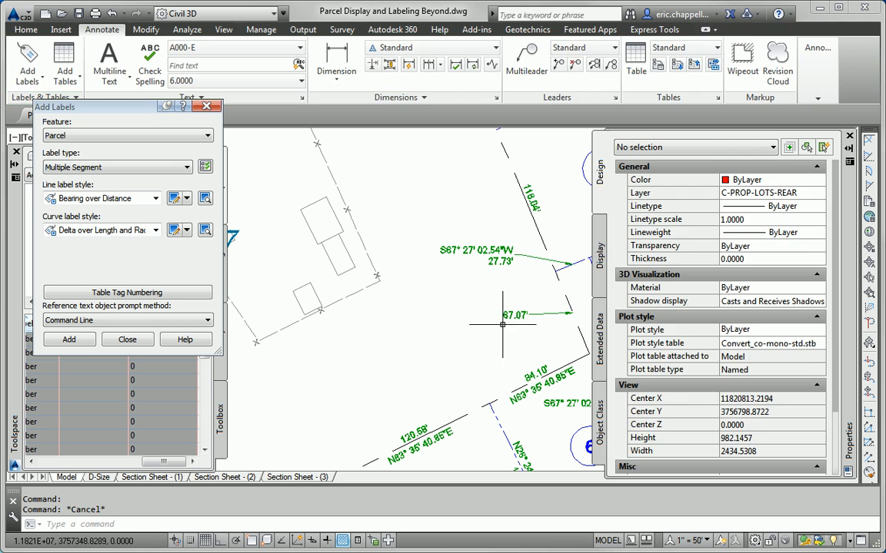
- Reset the 67.07' distance label to its default position on lot 6's rear boundary line
left_click(515, 324)
middle_click_drag(512, 328, 401, 319)
scroll(415, 326, "up", 2)
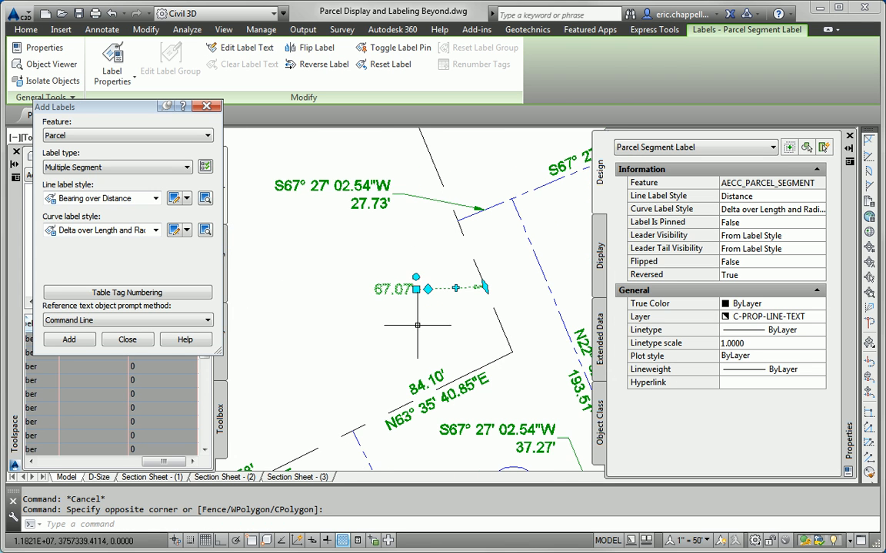
left_click(415, 278)
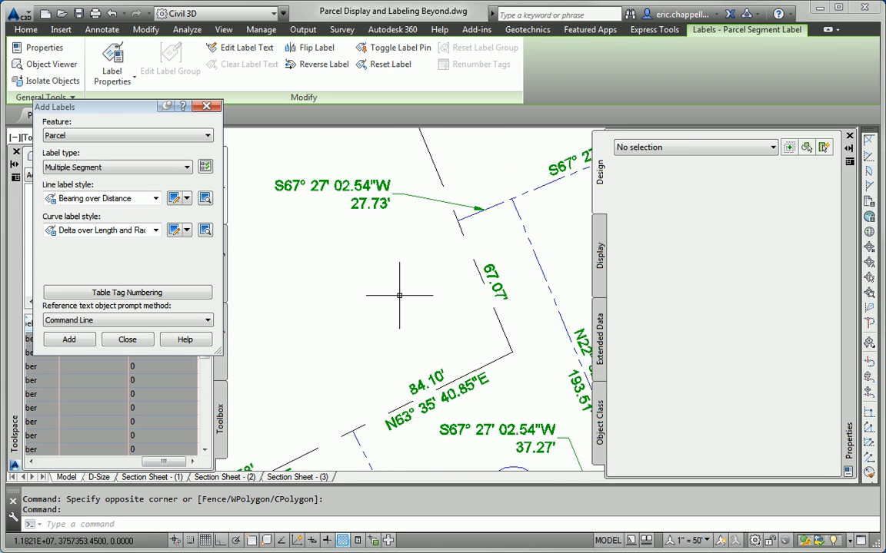
key("Escape")
- Change the line label style of lot 3's rear boundary label to Bearing over Distance
scroll(382, 332, "down", 2)
scroll(382, 333, "down", 2)
middle_click_drag(304, 225, 388, 360)
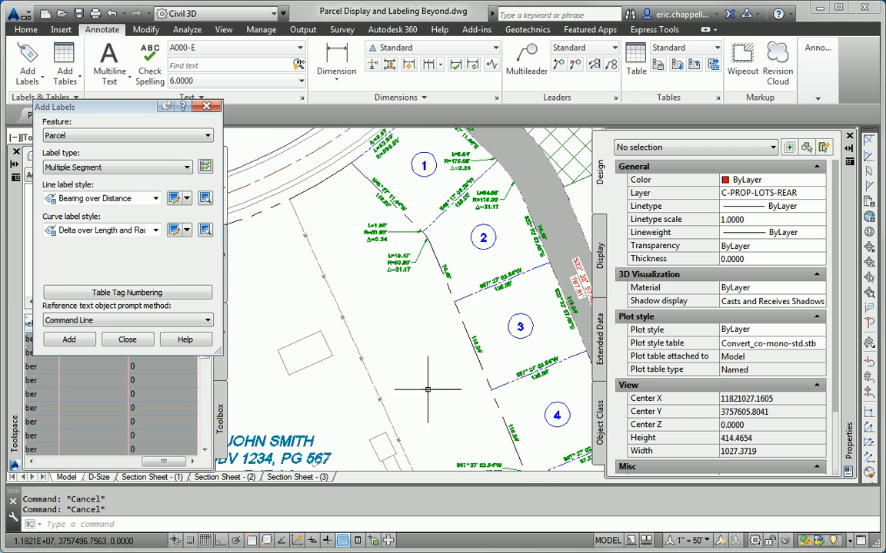
mouse_move(376, 300)
middle_mouse_down()
mouse_move(327, 261)
mouse_move(326, 238)
middle_mouse_up()
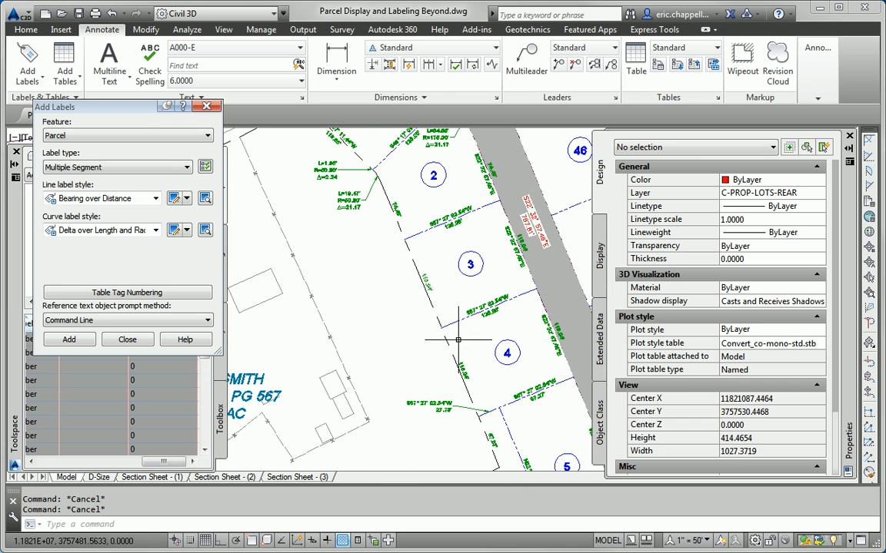
middle_click_drag(494, 410, 498, 399)
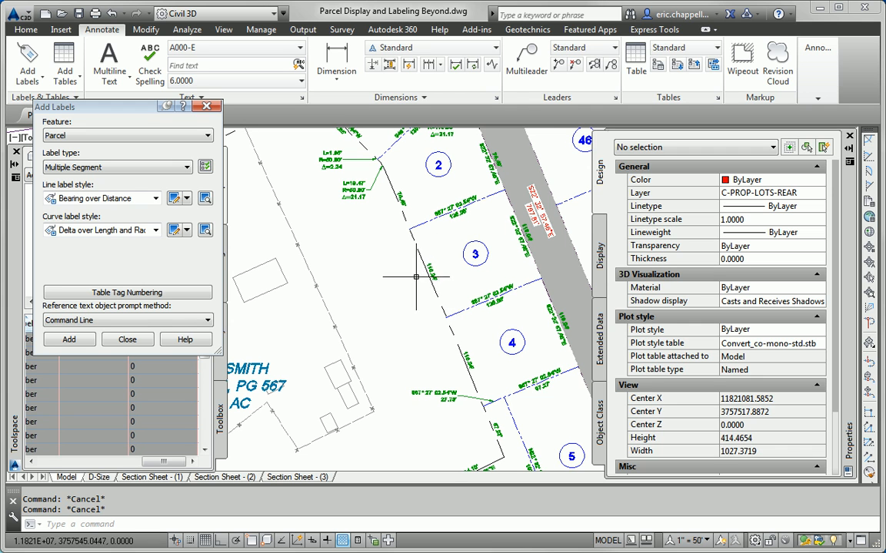
scroll(416, 286, "up", 4)
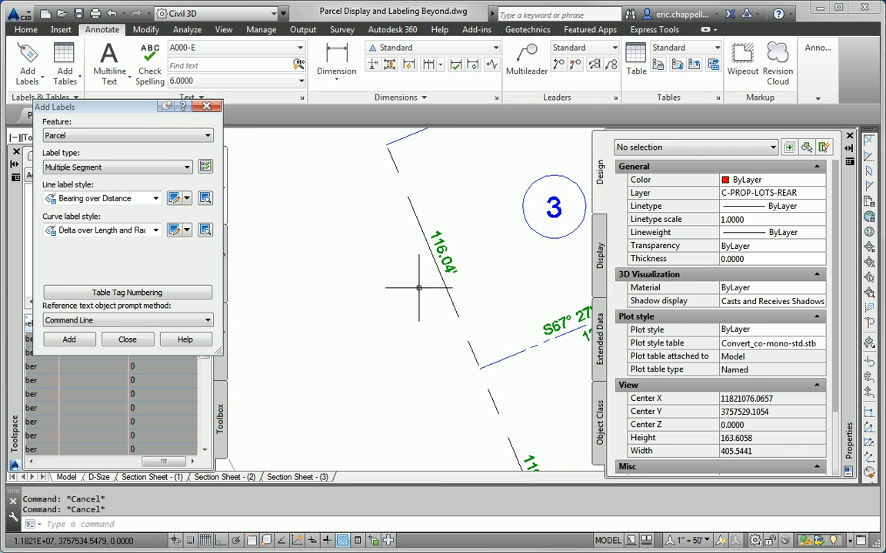
left_click(452, 259)
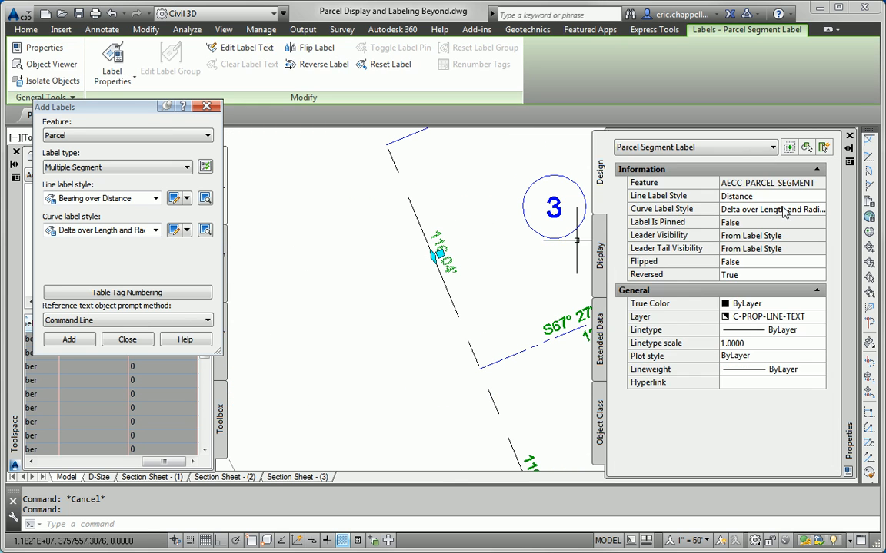
left_click(817, 197)
left_click(818, 198)
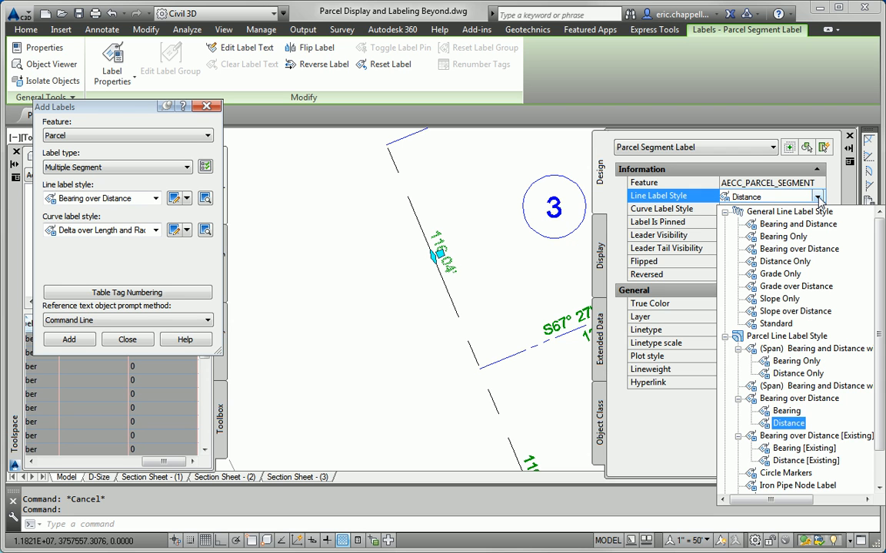
left_click(798, 398)
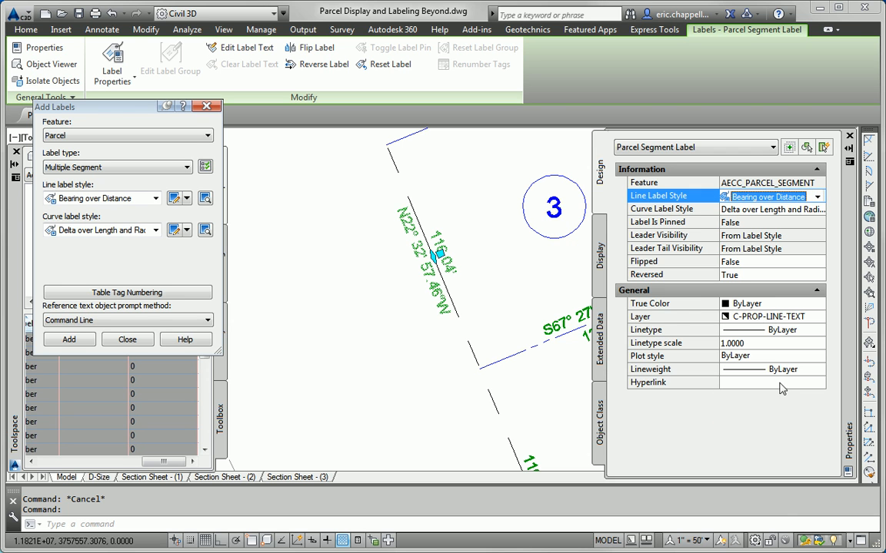
left_click(503, 255)
key("Escape")
key("Escape")
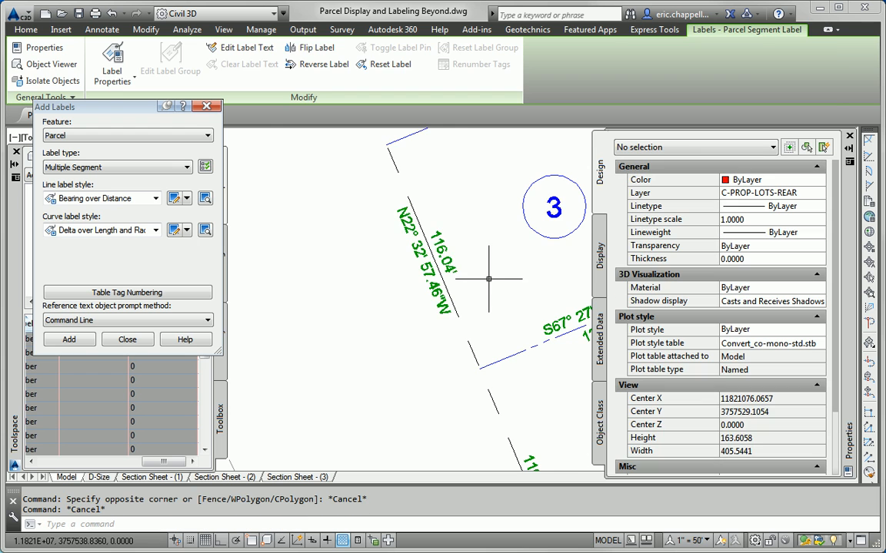
- Review the rear boundary labels from lot 2 down to lot 6 and the labeled lots as a whole
scroll(490, 278, "down", 2)
middle_click_drag(491, 288, 526, 339)
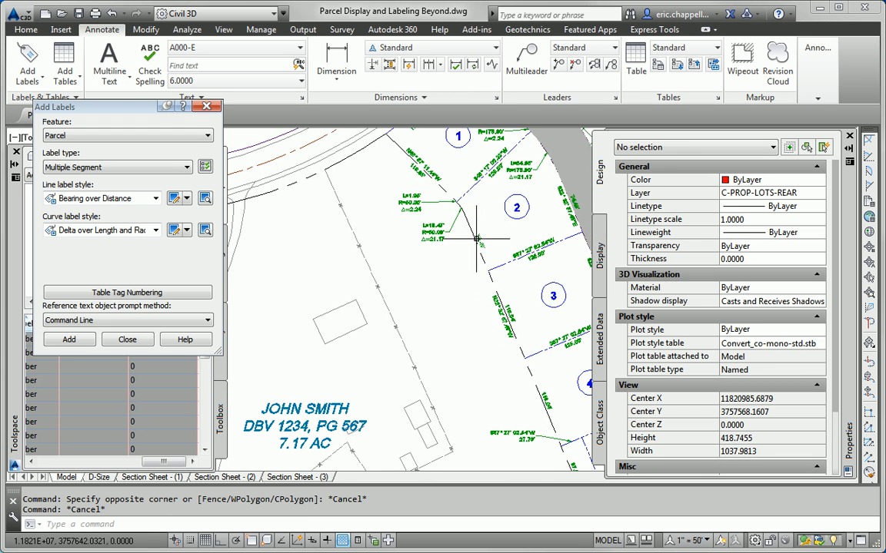
middle_click_drag(558, 425, 491, 317)
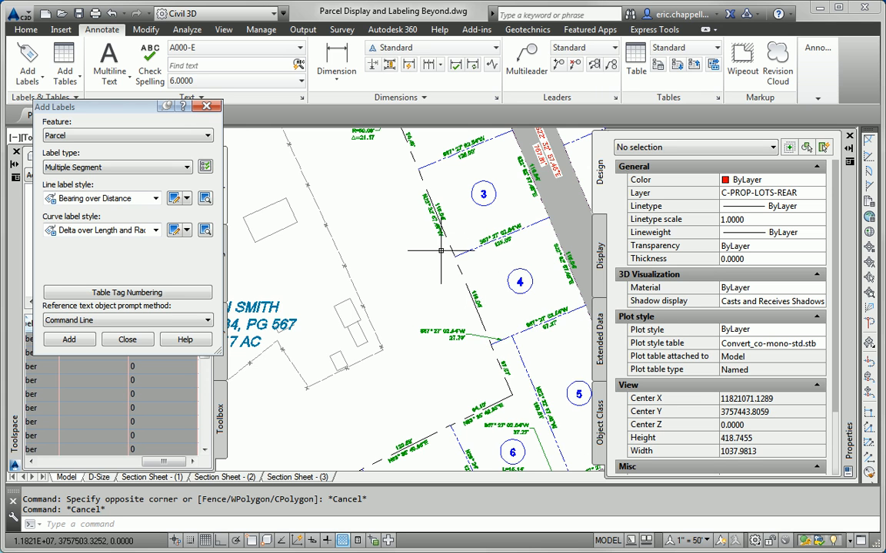
middle_click_drag(432, 241, 464, 320)
middle_click_drag(535, 417, 487, 344)
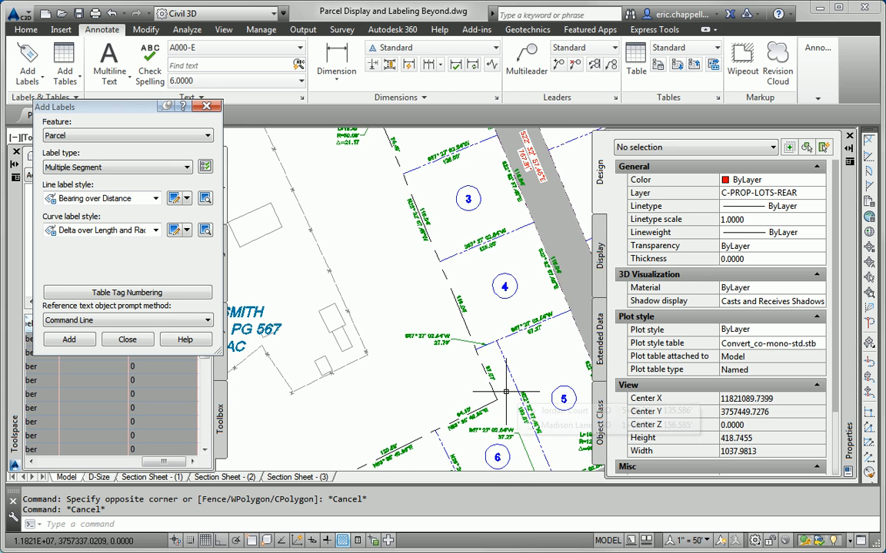
scroll(442, 311, "down", 4)
middle_click_drag(460, 356, 459, 305)
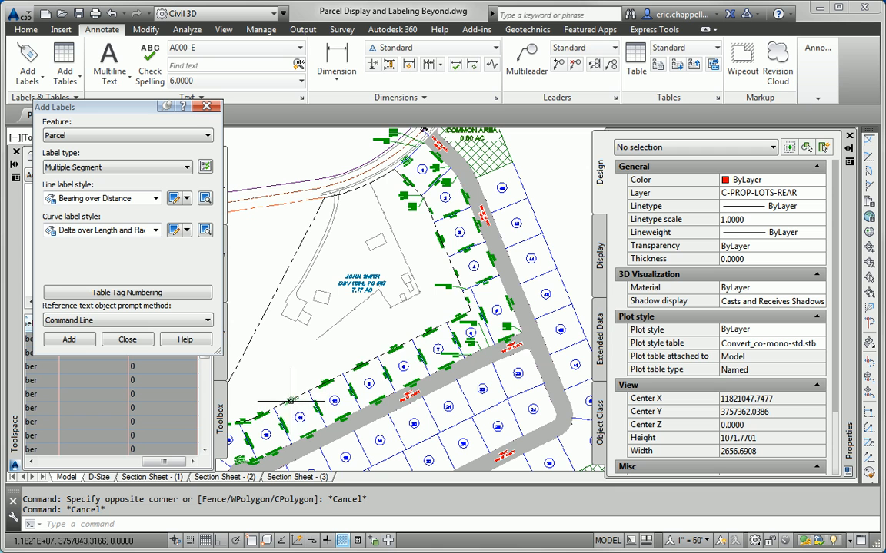
- Examine the labeled lots along both roads and the remaining unlabeled lots across the subdivision
middle_click_drag(410, 353, 467, 330)
mouse_move(465, 331)
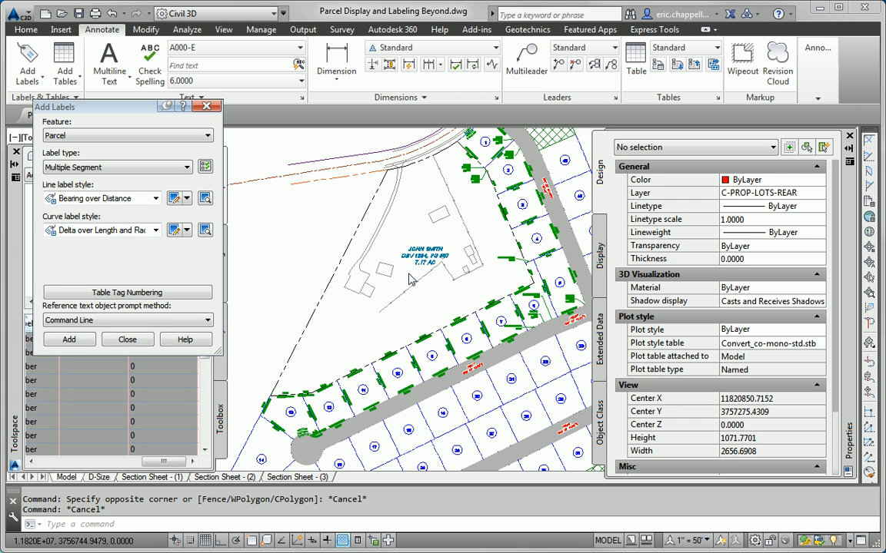
scroll(405, 278, "down", 3)
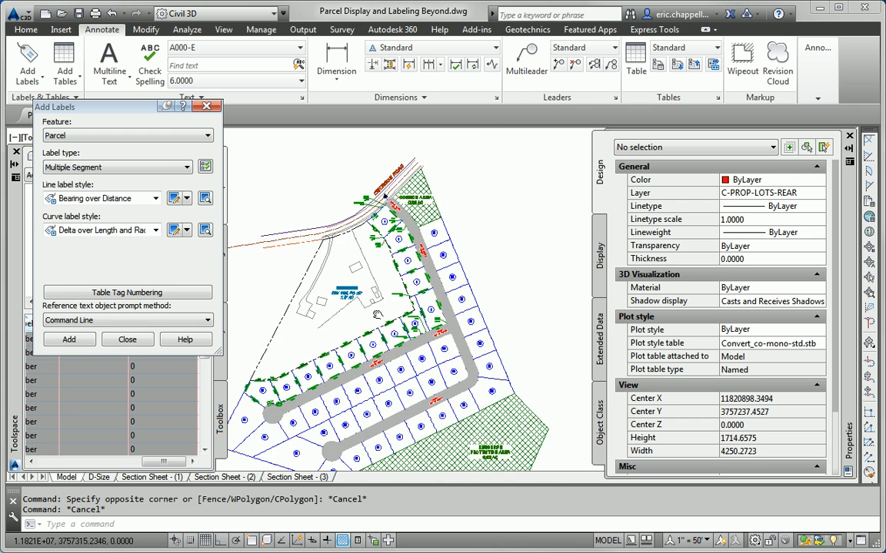
scroll(400, 247, "up", 6)
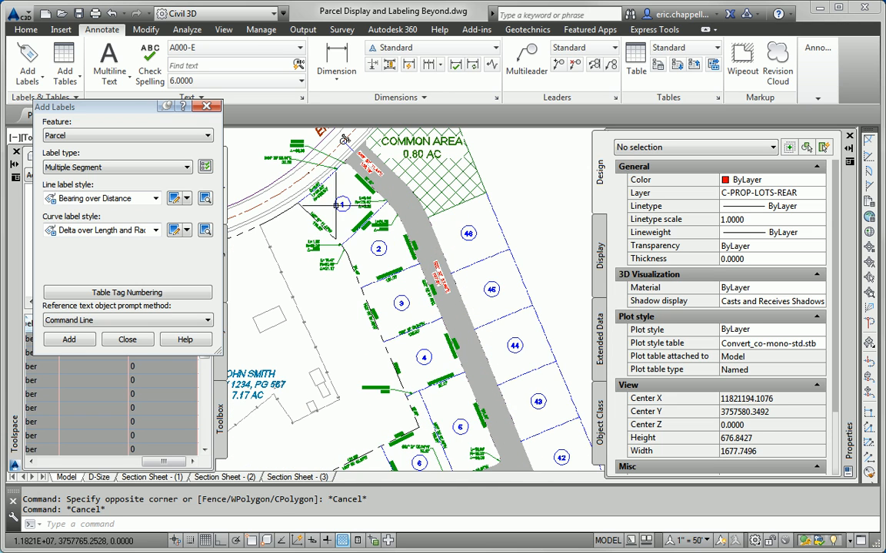
middle_click_drag(435, 409, 460, 260)
middle_click_drag(371, 362, 561, 220)
middle_click_drag(332, 343, 414, 257)
middle_click_drag(475, 245, 223, 347)
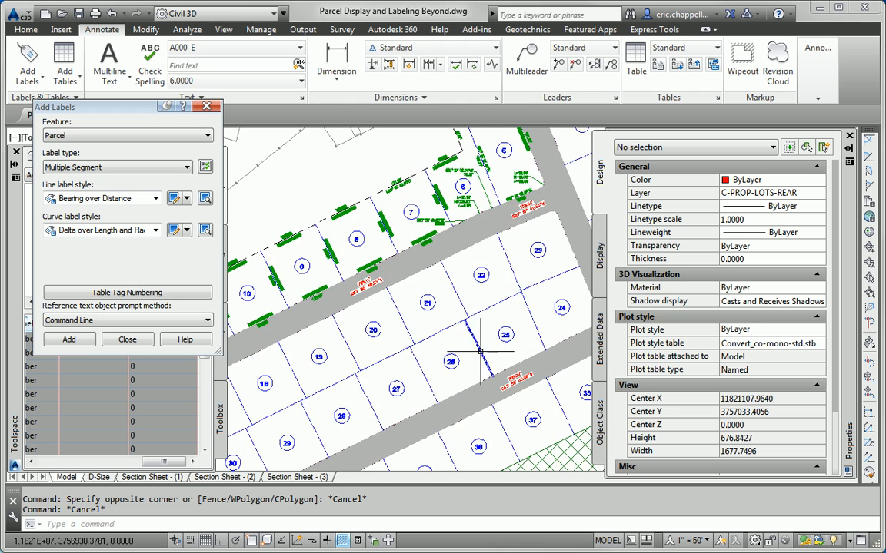
scroll(479, 352, "down", 3)
scroll(450, 301, "up", 5)
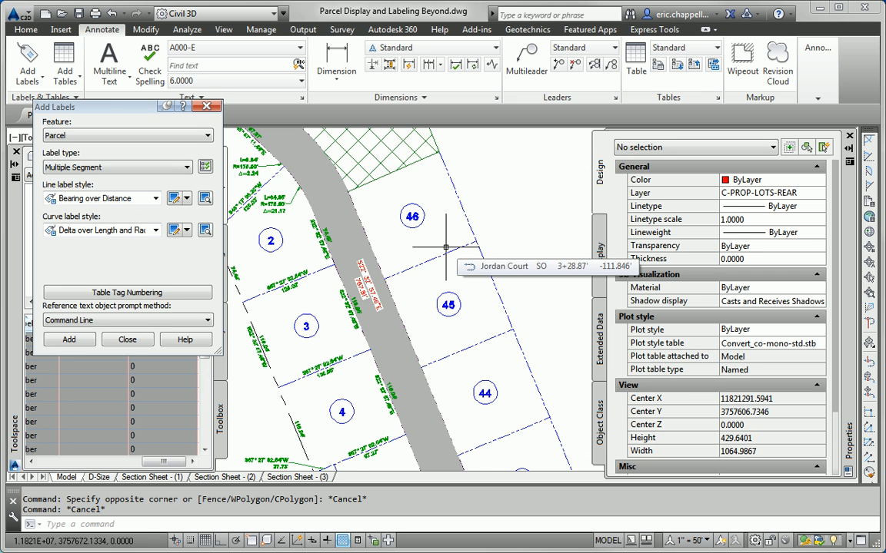
scroll(359, 258, "down", 6)
middle_click_drag(403, 347, 455, 278)
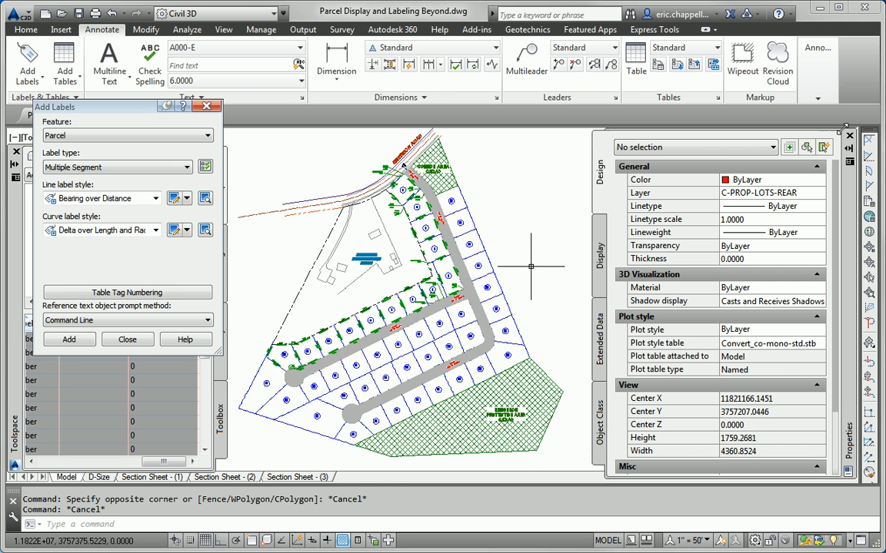
- Close the Properties palette, the Add Labels dialog and Toolspace to clear the drawing area
left_click(850, 138)
left_click(124, 340)
left_click(16, 152)
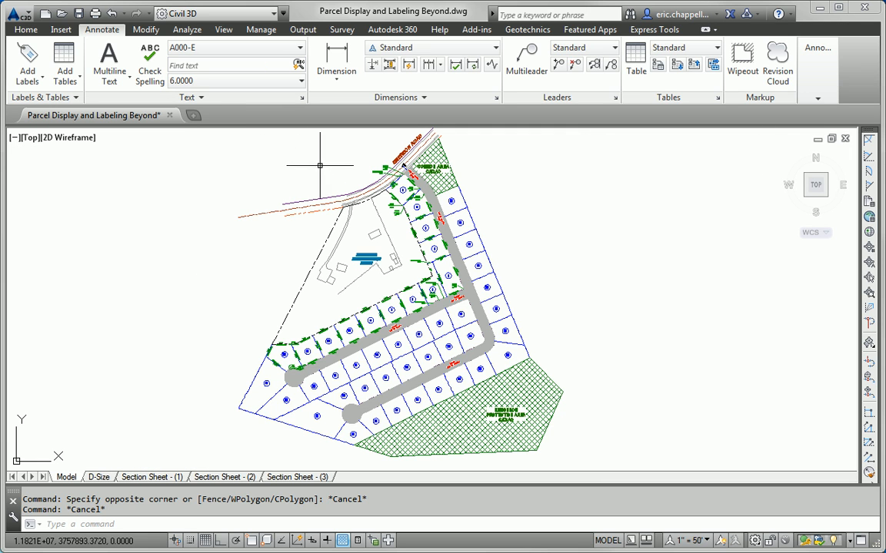
- Set up parcel renumbering for the Lot Layout site with starting number 1, increment 1 and the parcel style's name template
scroll(406, 176, "up", 5)
left_click(448, 204)
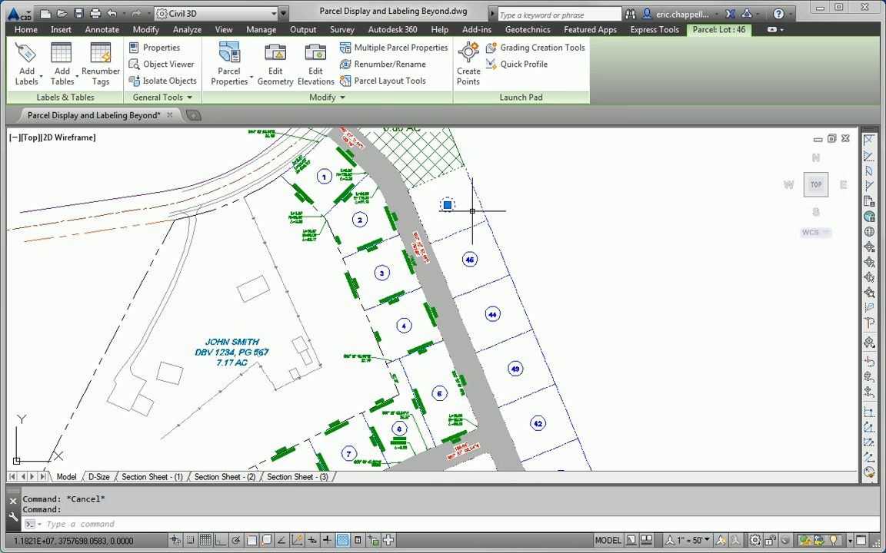
left_click(385, 66)
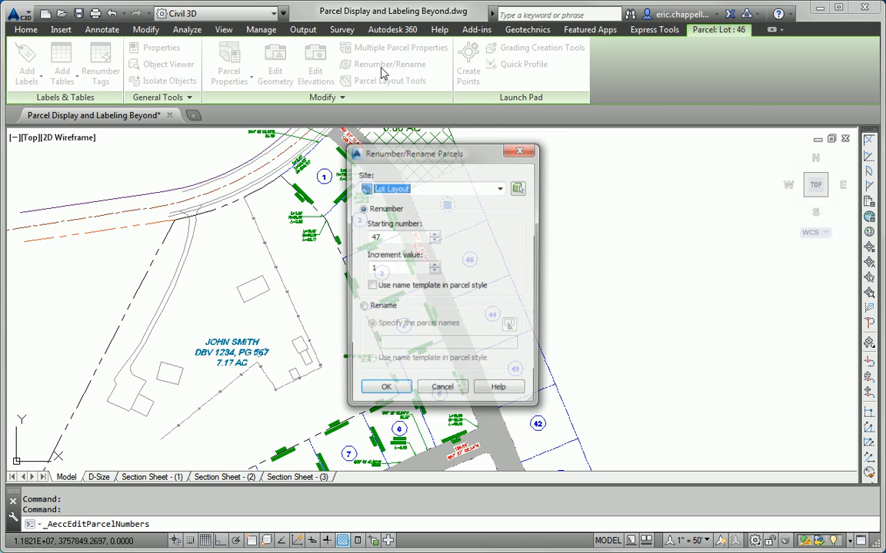
left_click_drag(395, 238, 293, 238)
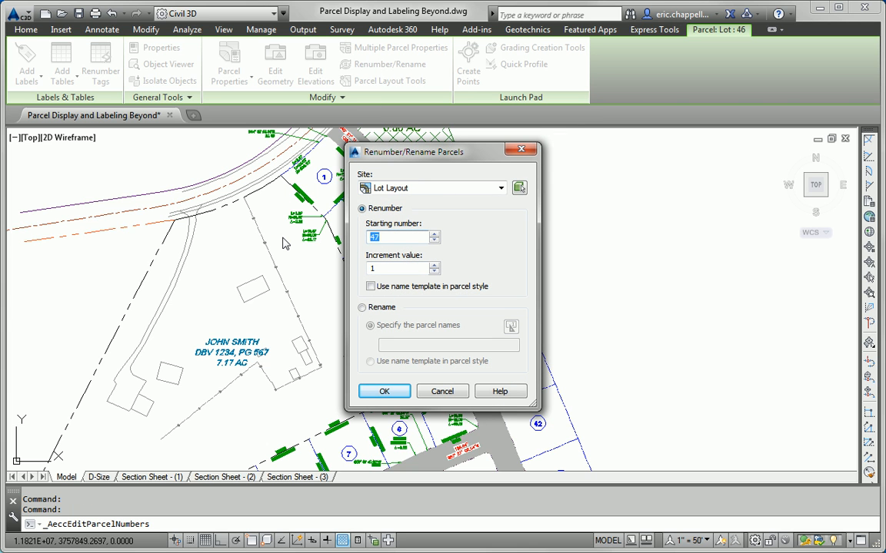
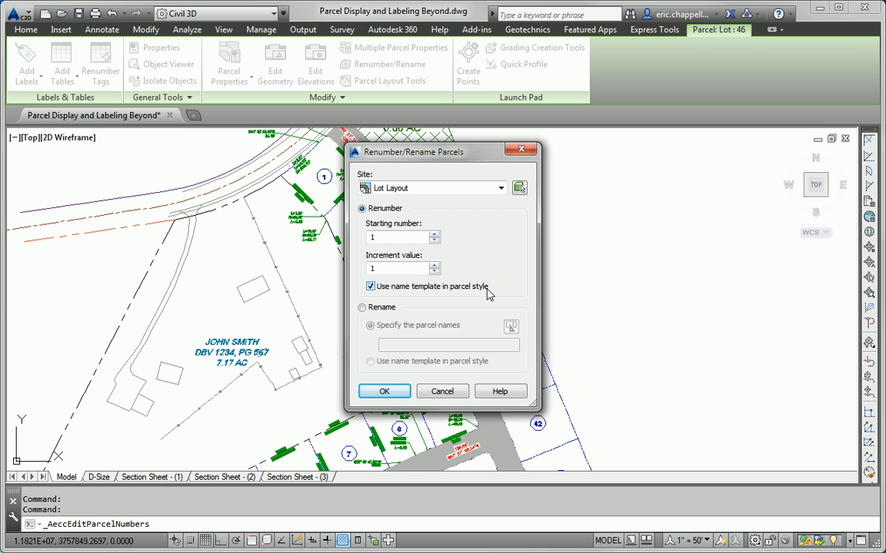
left_click(392, 395)
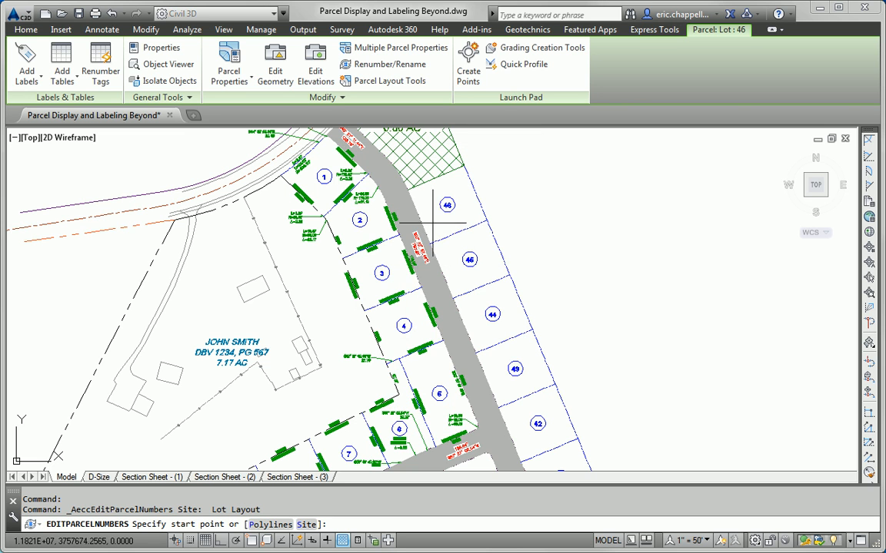
- Trace the renumbering path from lot 46 through lots 39, 32 and 31 to lot 24
left_click(446, 203)
scroll(483, 326, "down", 2)
middle_click_drag(483, 326, 445, 160)
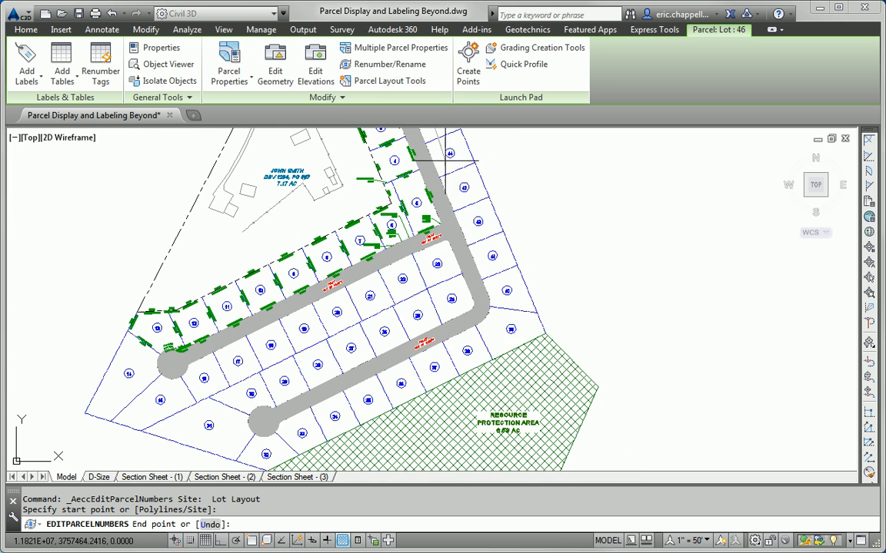
left_click(513, 331)
left_click(266, 455)
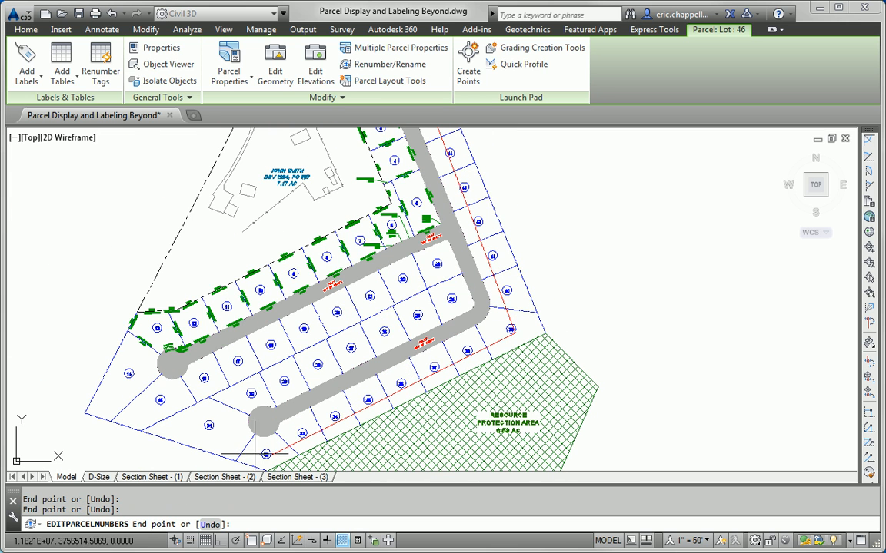
left_click(209, 425)
left_click(452, 298)
- Continue the renumbering path through lots 15, 14 and 13 and back up to lot 1, and apply the new numbers
left_click(161, 402)
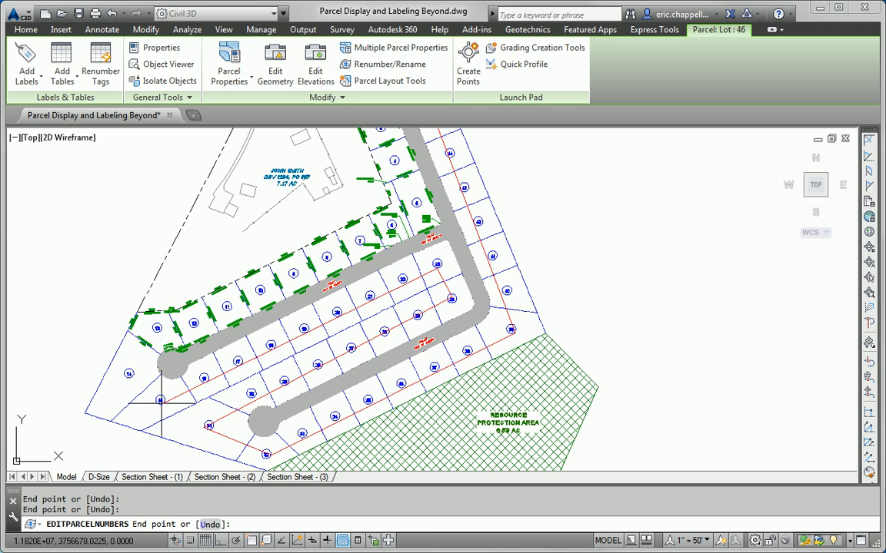
left_click(123, 371)
left_click(141, 316)
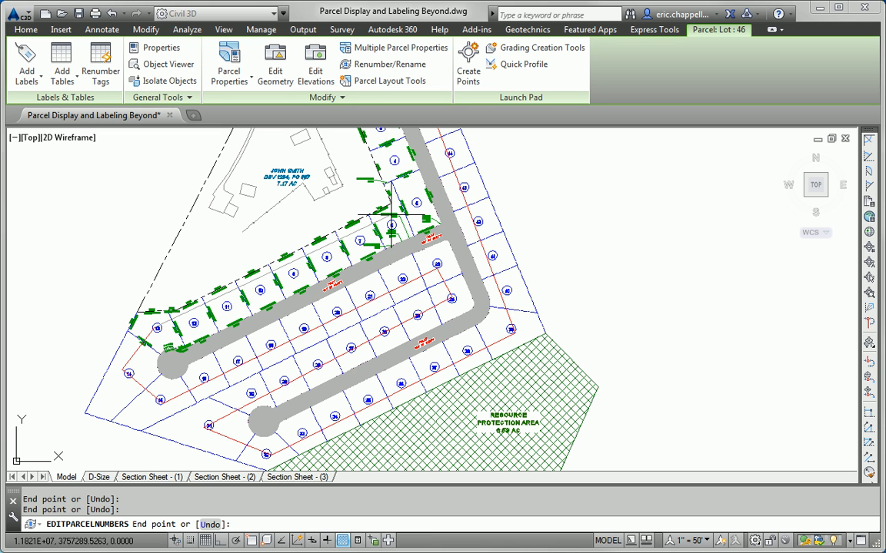
middle_click_drag(414, 207, 366, 341)
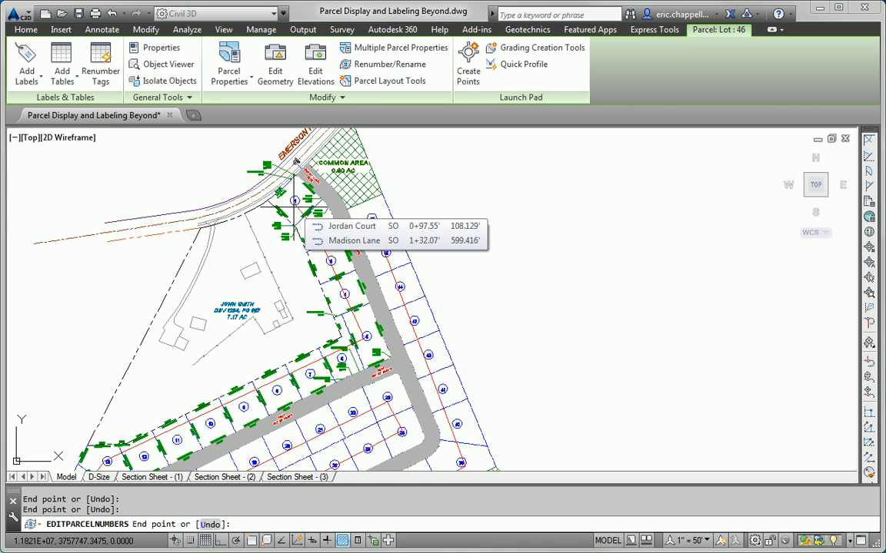
key("Return")
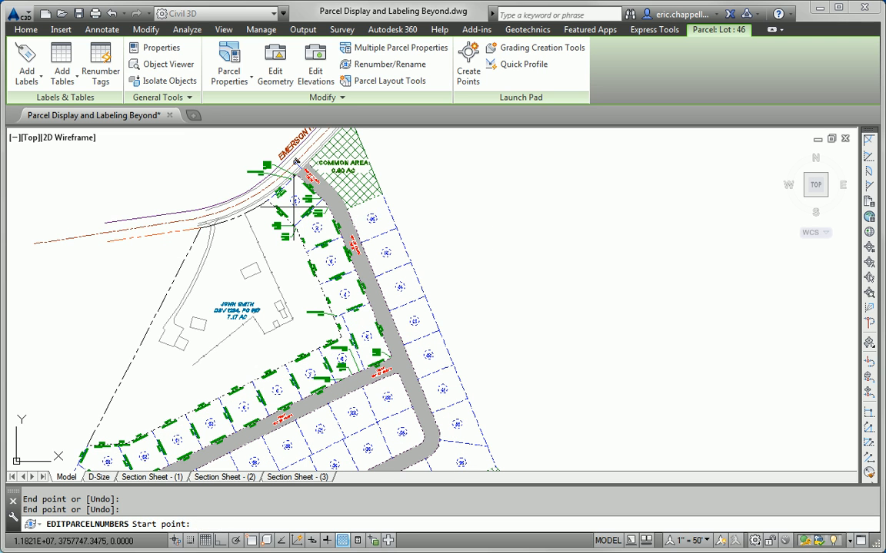
key("Return")
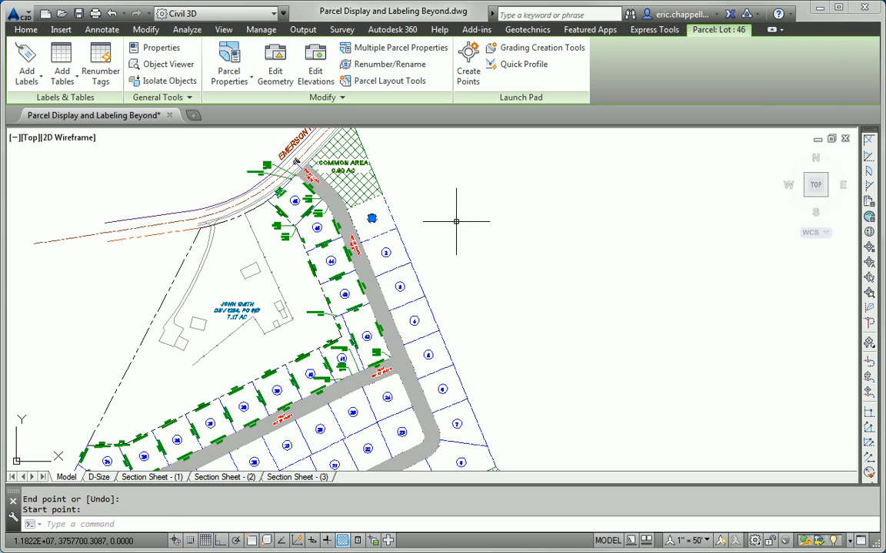
key("Escape")
- Review the renumbered lots along the road and the segment labels around lots 45 and 46
scroll(395, 233, "up", 4)
middle_click_drag(394, 286, 423, 146)
scroll(449, 225, "down", 2)
mouse_move(499, 343)
middle_mouse_down()
mouse_move(518, 249)
mouse_move(654, 441)
middle_mouse_up()
middle_click_drag(477, 199, 521, 287)
scroll(474, 235, "up", 4)
mouse_move(475, 236)
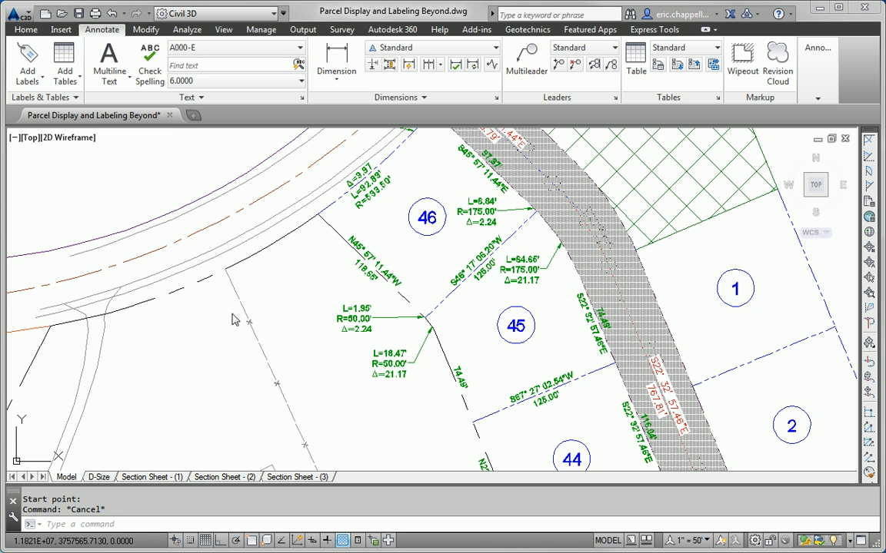
scroll(246, 303, "down", 4)
middle_click_drag(279, 321, 213, 273)
mouse_move(213, 274)
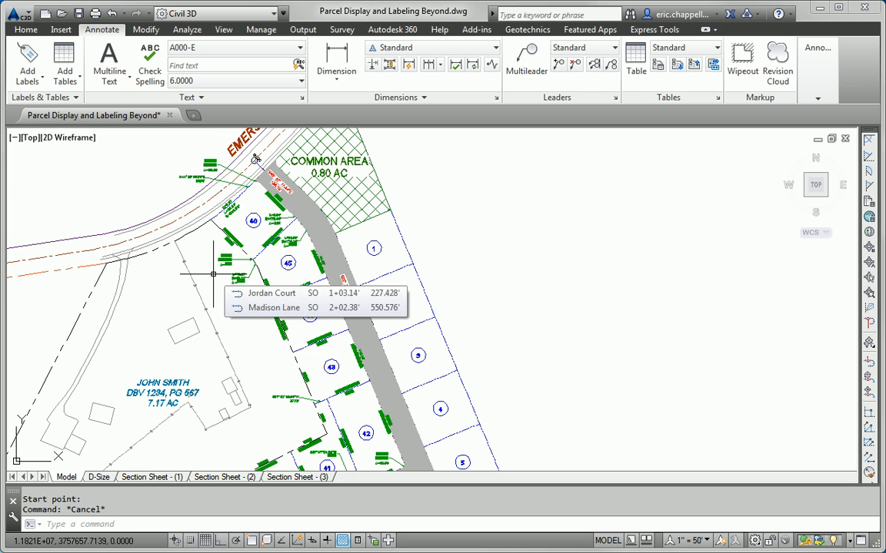
scroll(213, 273, "down", 2)
middle_click_drag(213, 274, 210, 258)
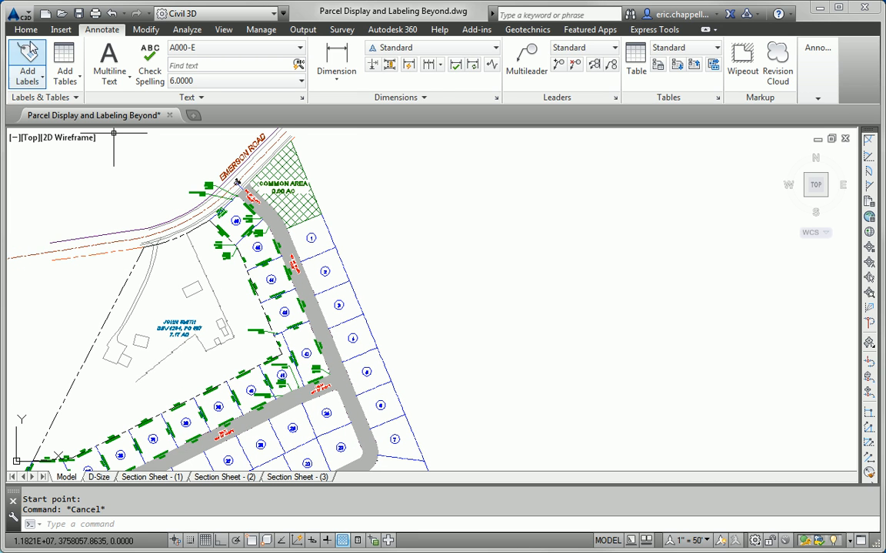
- Add a parcel area table in the Area Only style for all Lot Number labels, placed in the blank area east of lot 1
left_click(65, 88)
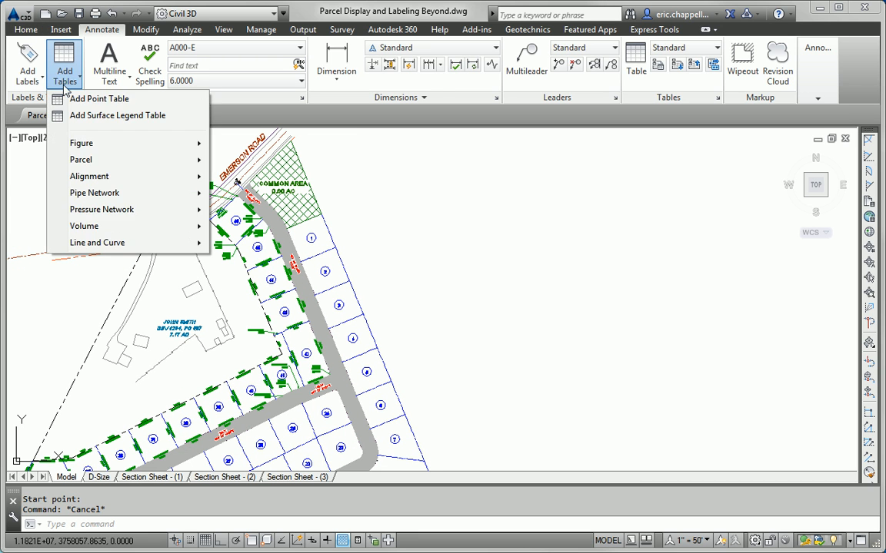
mouse_move(132, 159)
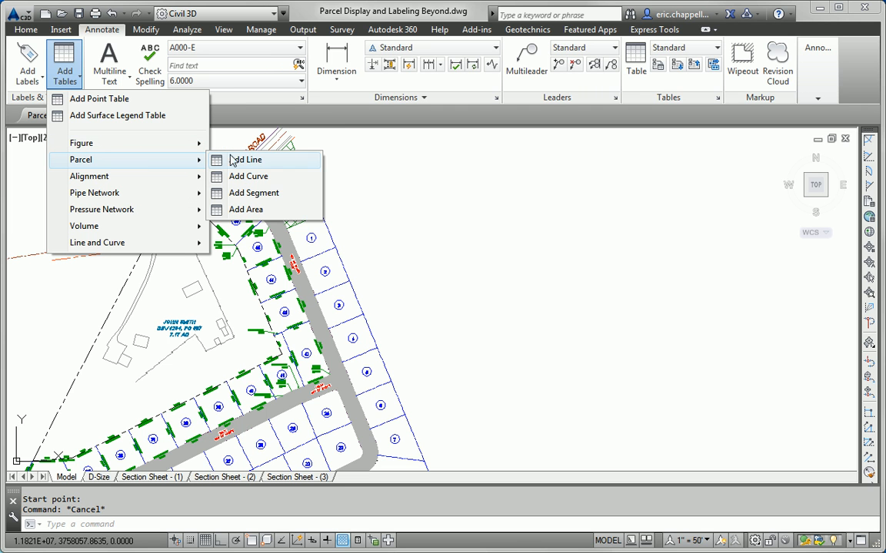
left_click(234, 207)
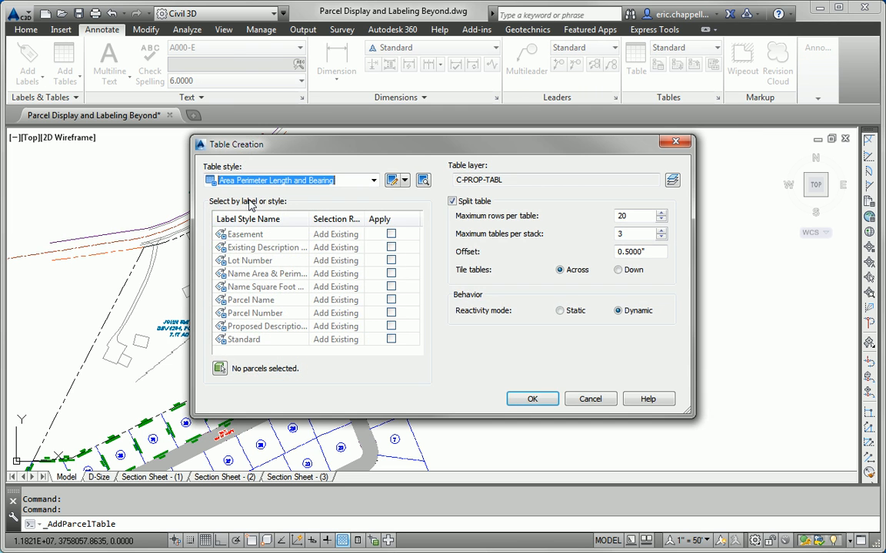
left_click(375, 181)
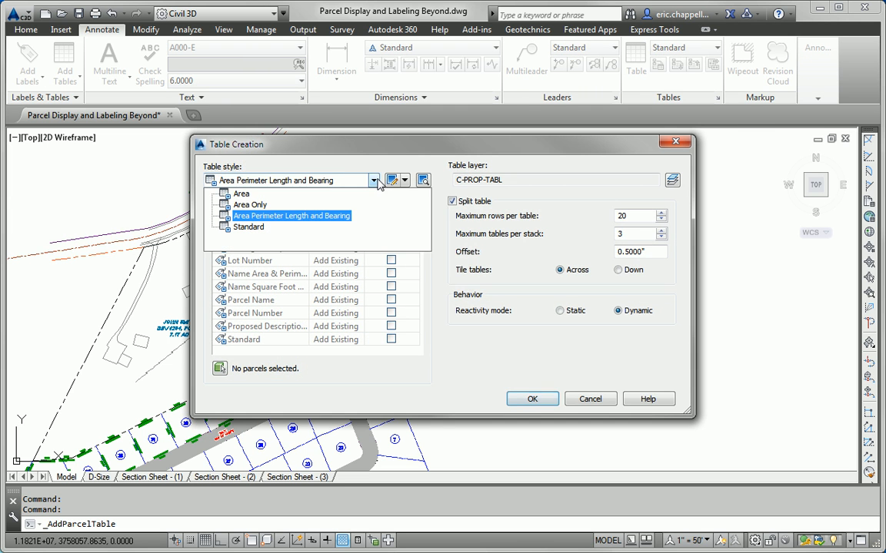
left_click(250, 206)
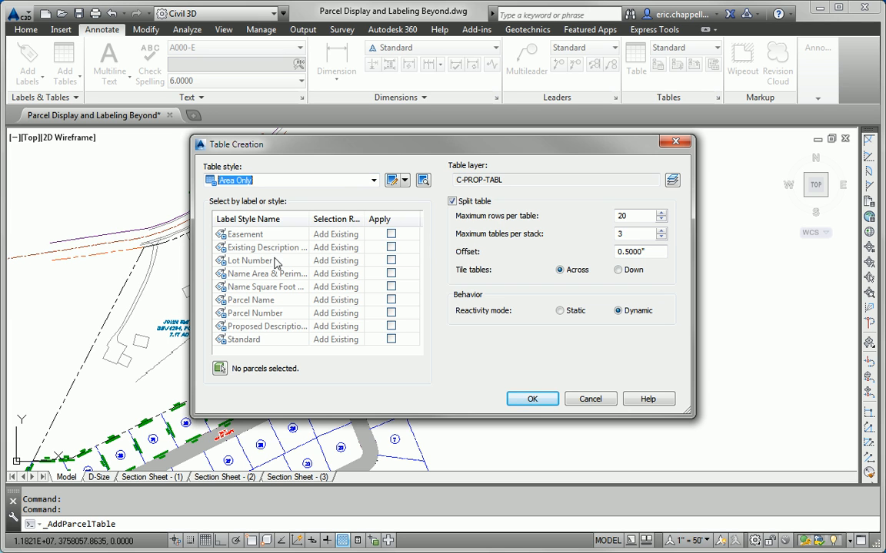
left_click(391, 261)
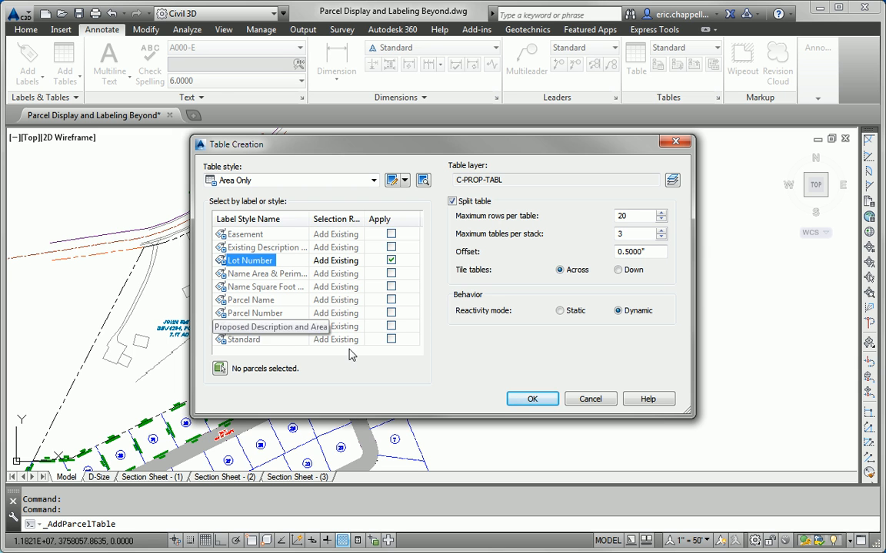
left_click(520, 404)
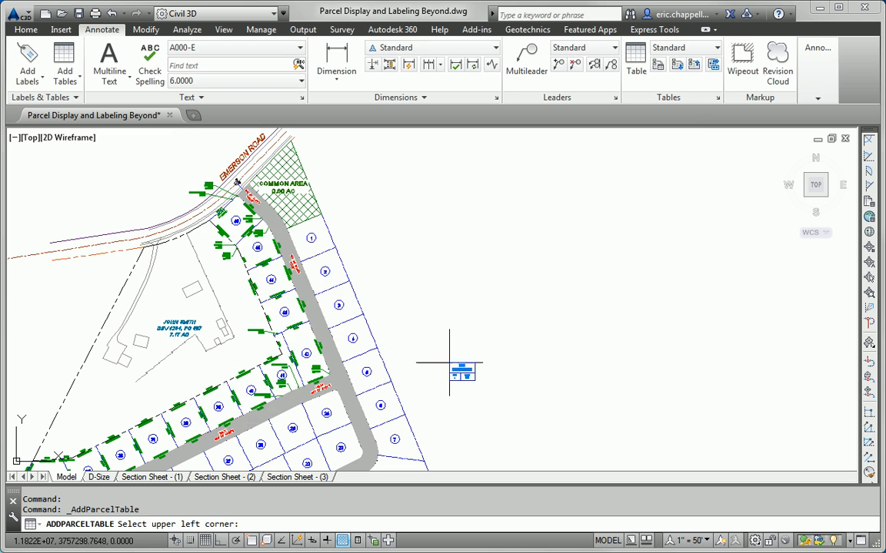
left_click(380, 203)
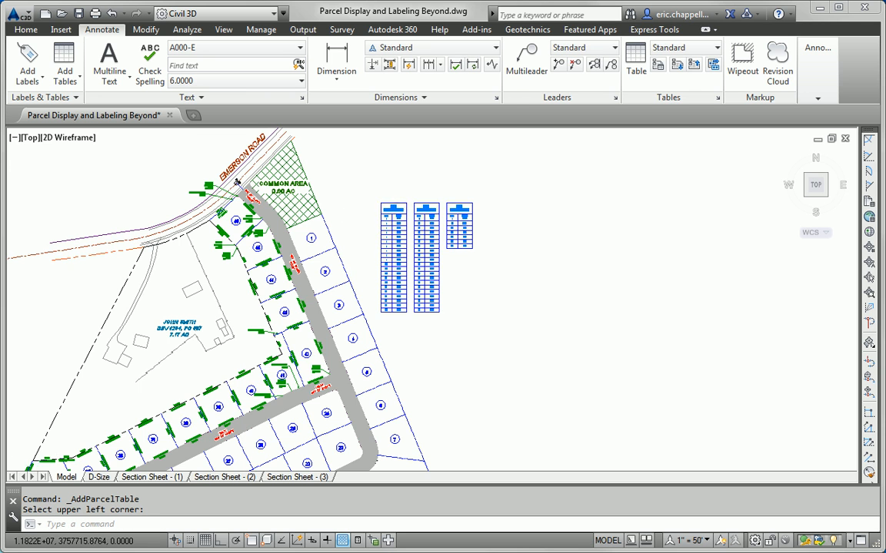
- Examine the lot area tables and the line and curve labels around lots 45 and 46
scroll(393, 237, "up", 6)
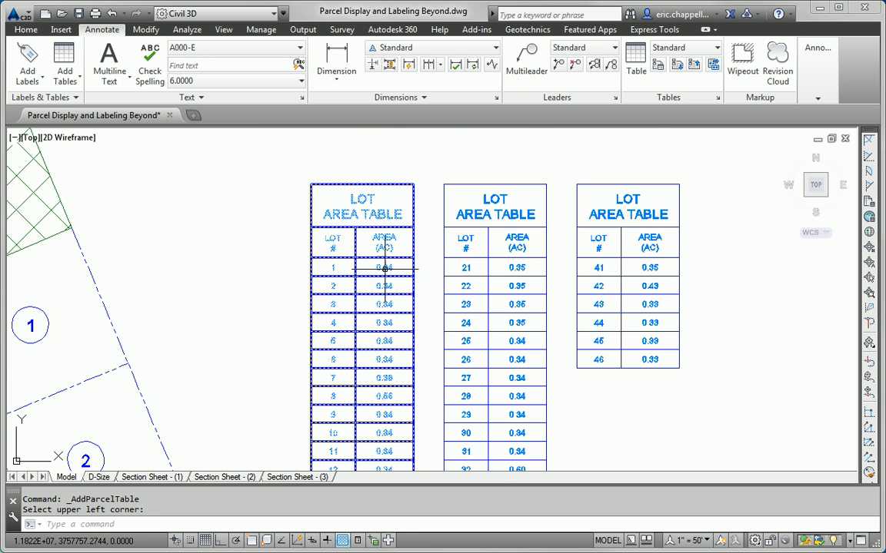
middle_click_drag(390, 363, 398, 258)
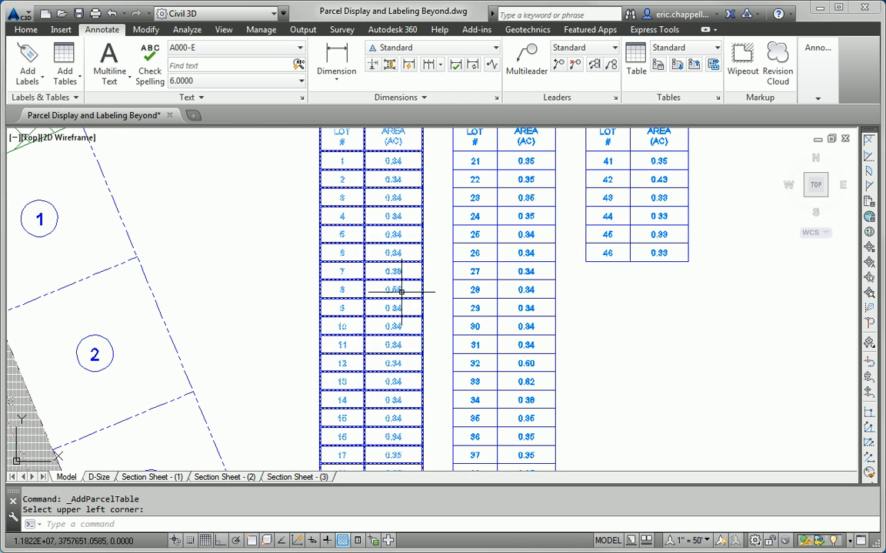
scroll(428, 349, "down", 5)
scroll(464, 324, "down", 2)
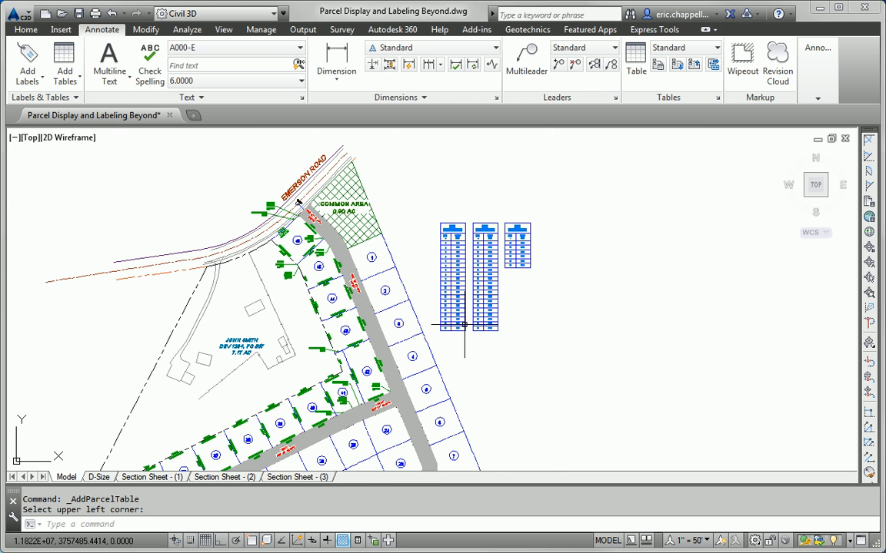
scroll(273, 230, "up", 7)
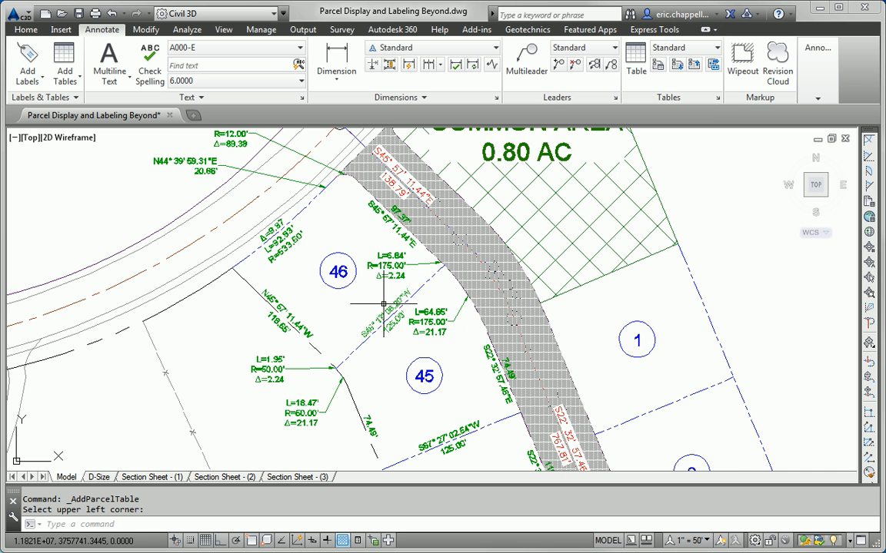
scroll(284, 265, "down", 4)
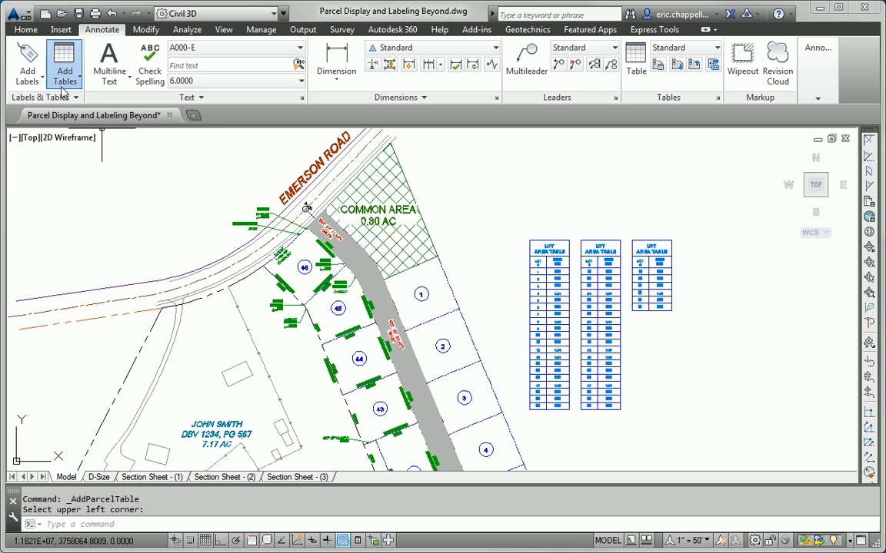
- Start a parcel curve table in the Length Radius & Delta style and select the five curve labels around lots 46 and 45
left_click(65, 80)
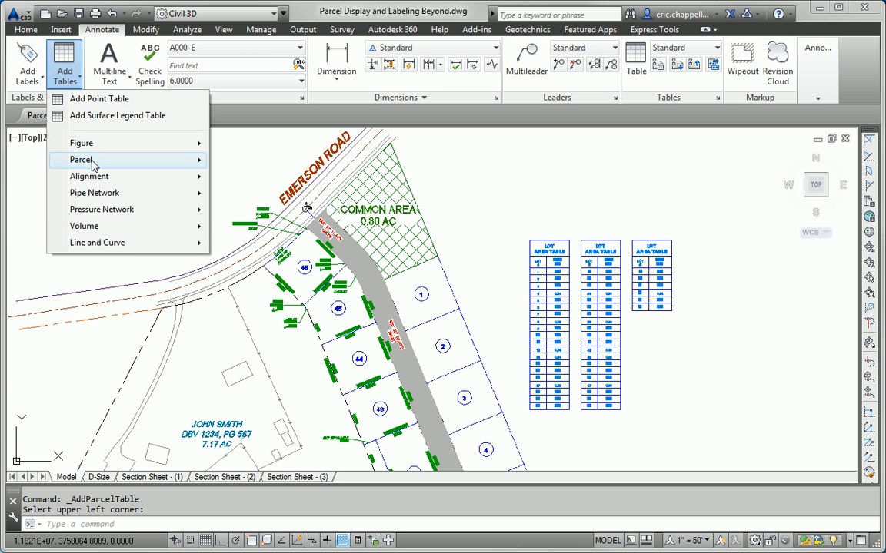
mouse_move(91, 162)
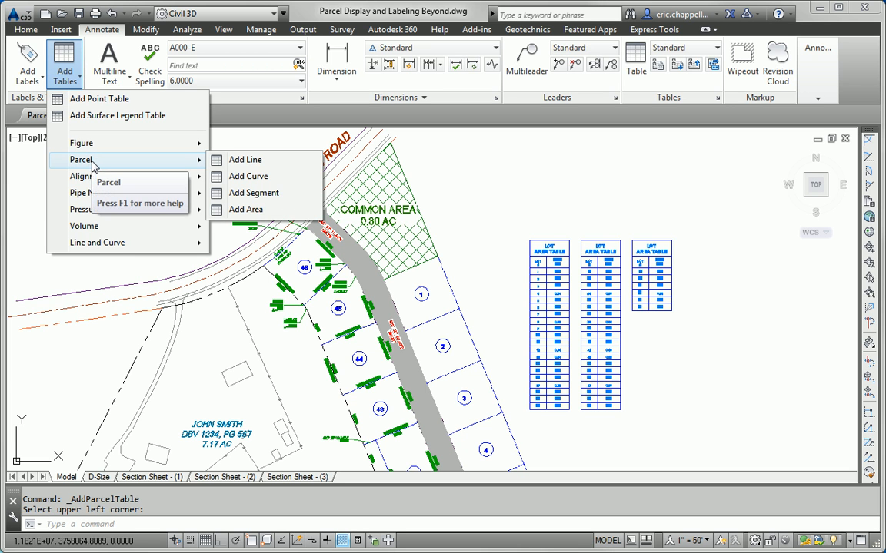
left_click(248, 177)
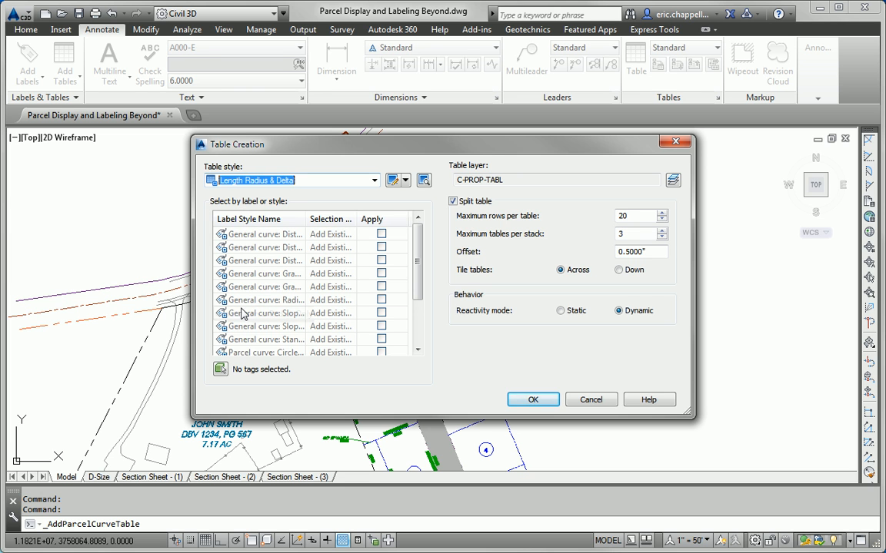
left_click(220, 369)
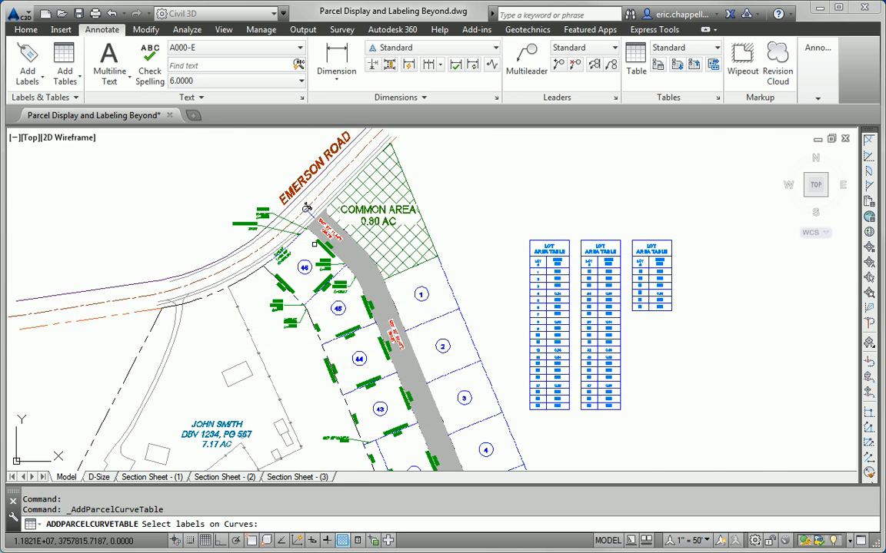
scroll(292, 235, "up", 4)
left_click(170, 176)
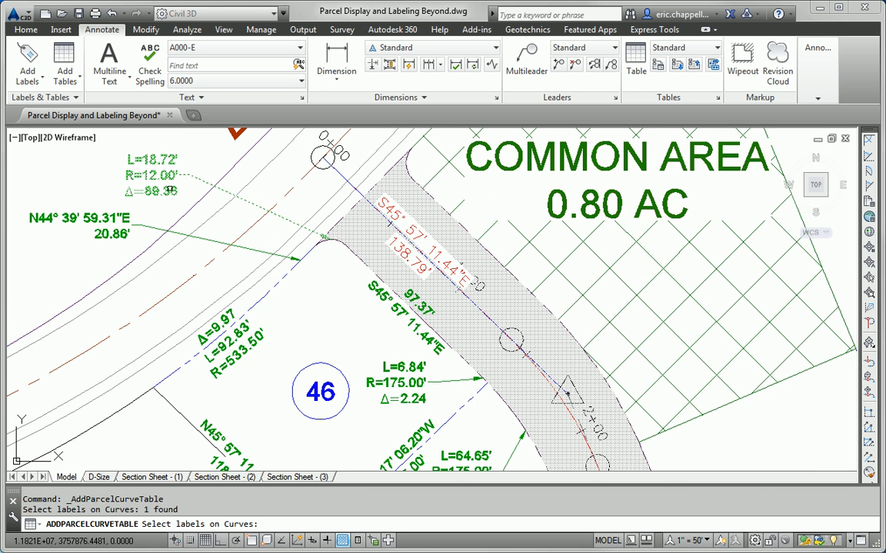
middle_click_drag(362, 336, 367, 261)
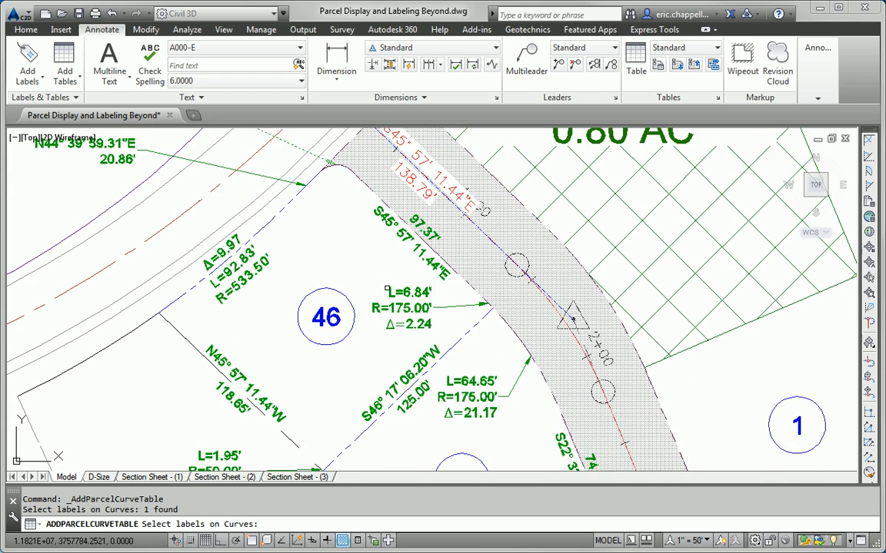
left_click(399, 293)
middle_click_drag(384, 324, 333, 215)
left_click(400, 274)
left_click(196, 345)
left_click(217, 419)
- Add the curve labels at lots 42 and 41 and the overlapping one where lot 35 meets the cul-de-sac to the selection
middle_click_drag(375, 363, 335, 186)
scroll(335, 186, "down", 2)
mouse_move(413, 358)
middle_mouse_down()
mouse_move(364, 204)
mouse_move(413, 303)
mouse_move(427, 223)
middle_mouse_up()
middle_click_drag(480, 375, 472, 229)
left_click(550, 231)
middle_click_drag(421, 350, 624, 240)
middle_click_drag(432, 328, 644, 228)
middle_click_drag(508, 299, 342, 422)
left_click(664, 214)
mouse_move(360, 346)
middle_mouse_down()
mouse_move(587, 198)
mouse_move(595, 232)
mouse_move(619, 211)
middle_mouse_up()
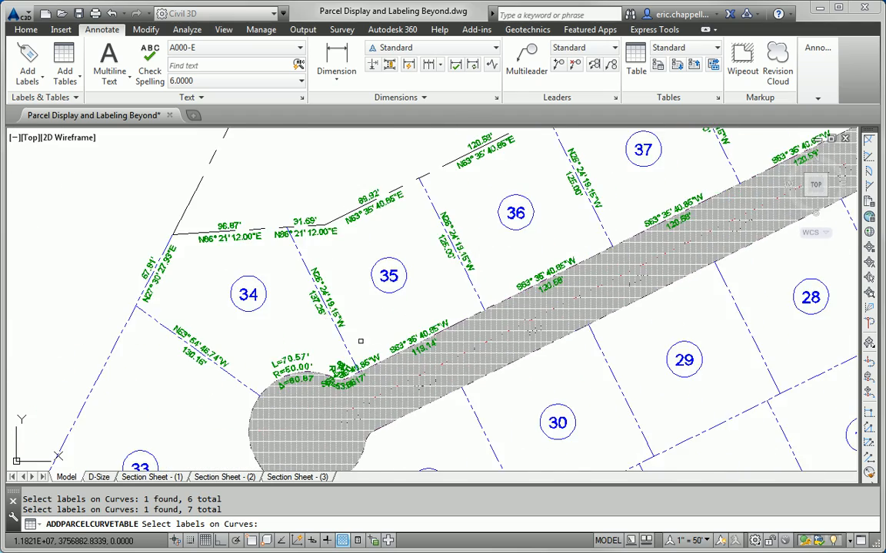
scroll(344, 369, "up", 4)
left_click(328, 362)
scroll(329, 365, "down", 4)
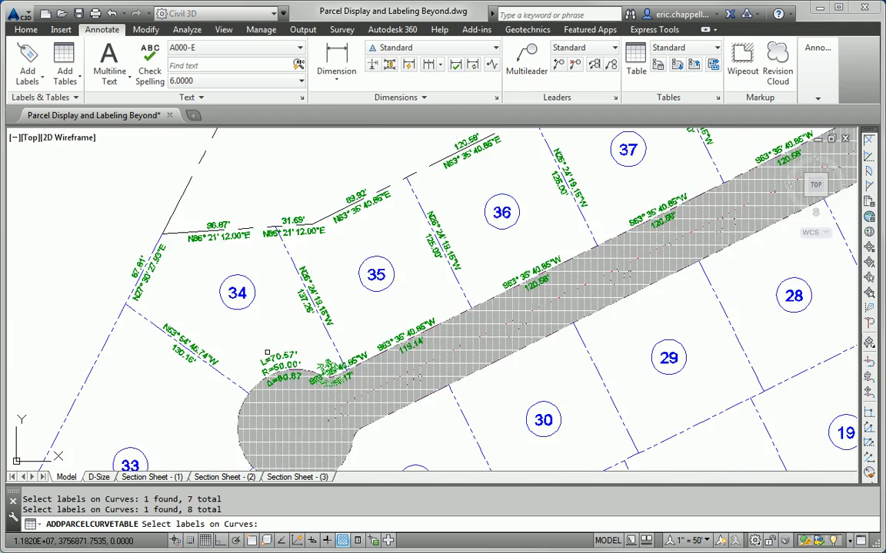
scroll(275, 361, "up", 4)
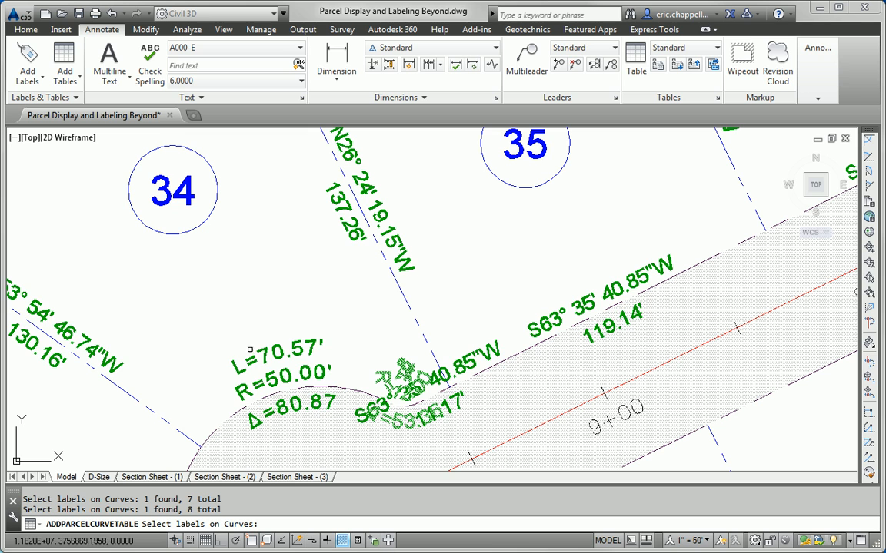
scroll(269, 334, "down", 4)
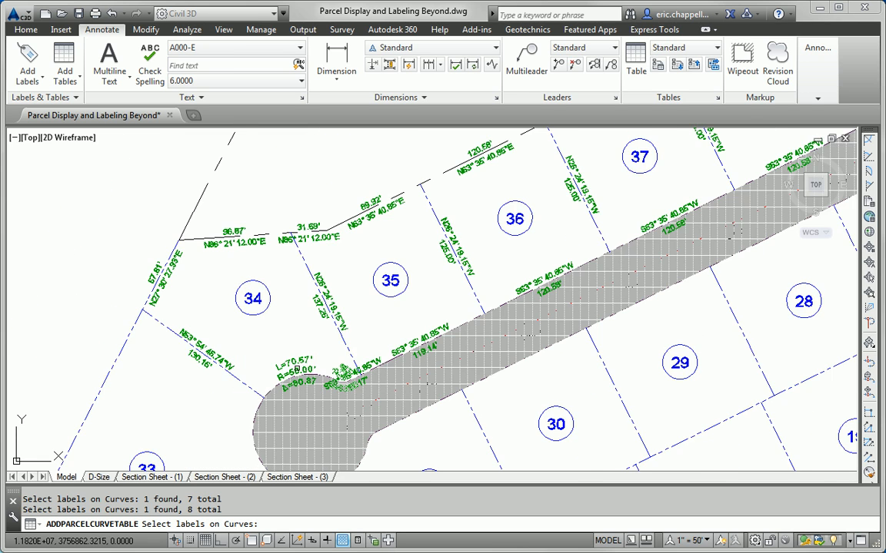
scroll(404, 316, "down", 3)
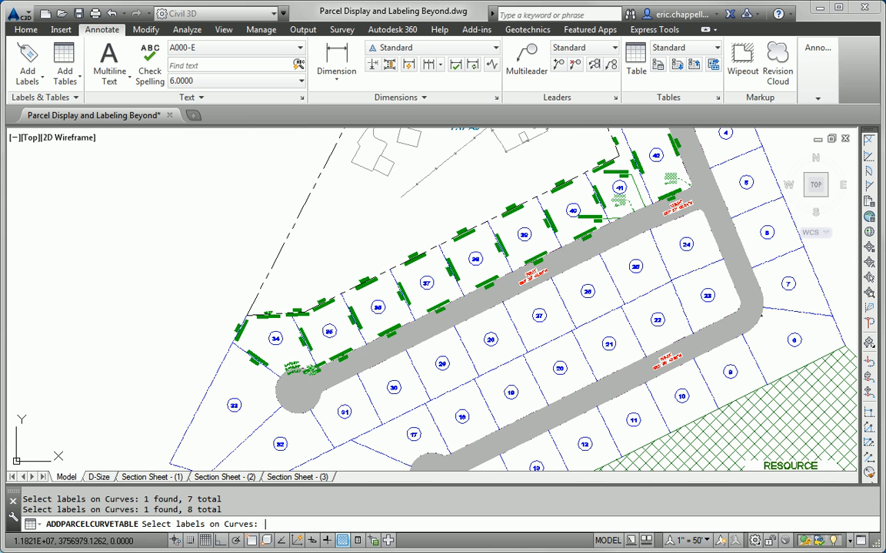
- Convert all selected label styles to tag mode and place the curve table in the blank area east of the lot area tables
key("Return")
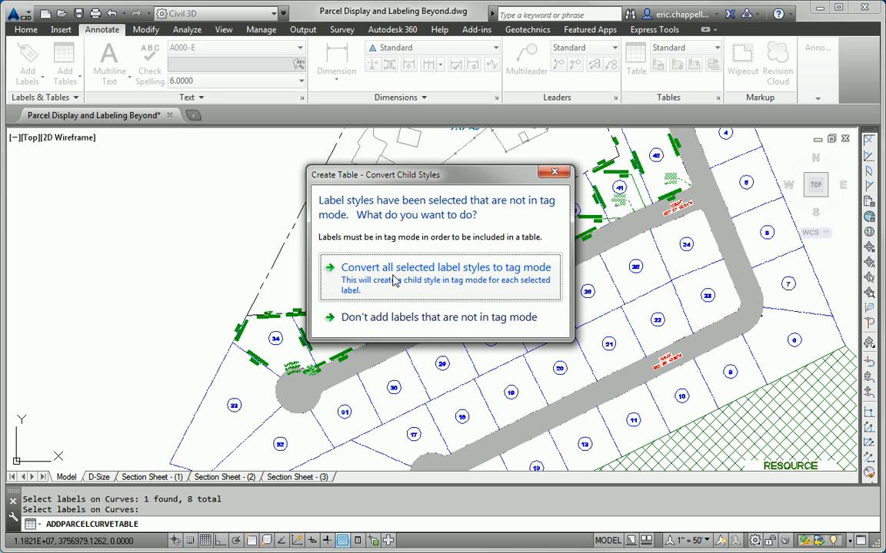
left_click(392, 282)
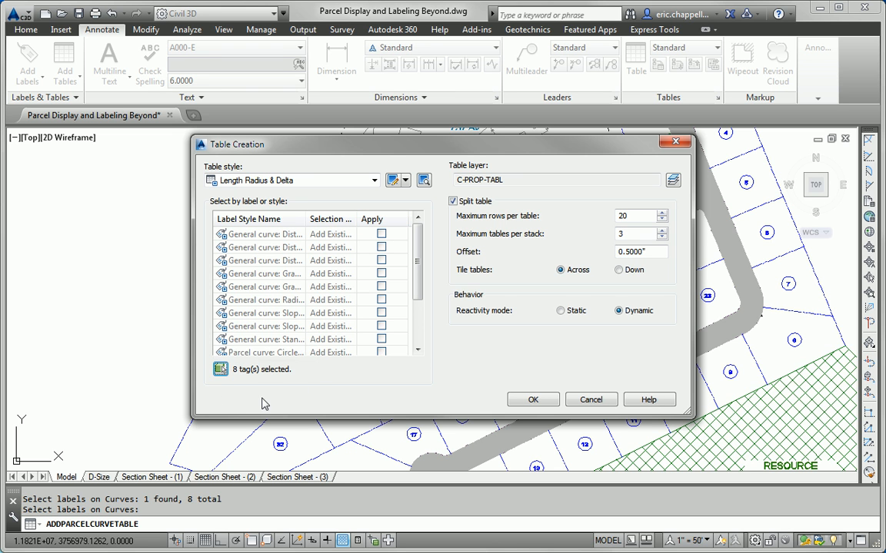
left_click(533, 400)
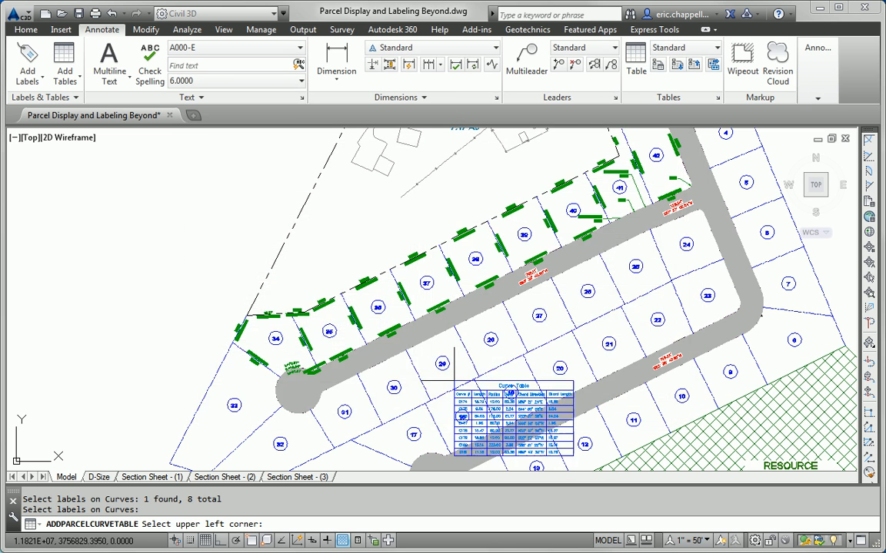
scroll(515, 308, "down", 5)
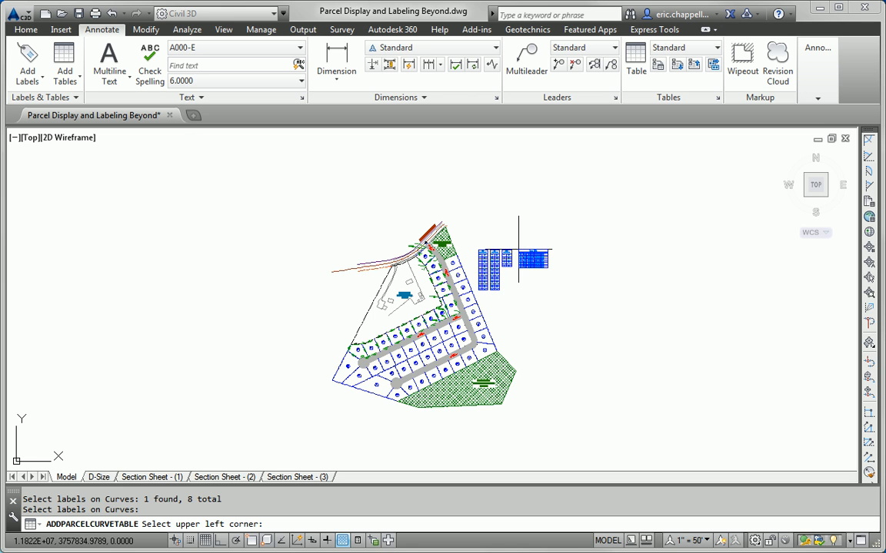
left_click(518, 251)
- Examine the curve table and the curve tags around lot 46 at Emerson Road
scroll(530, 263, "up", 4)
scroll(530, 262, "up", 6)
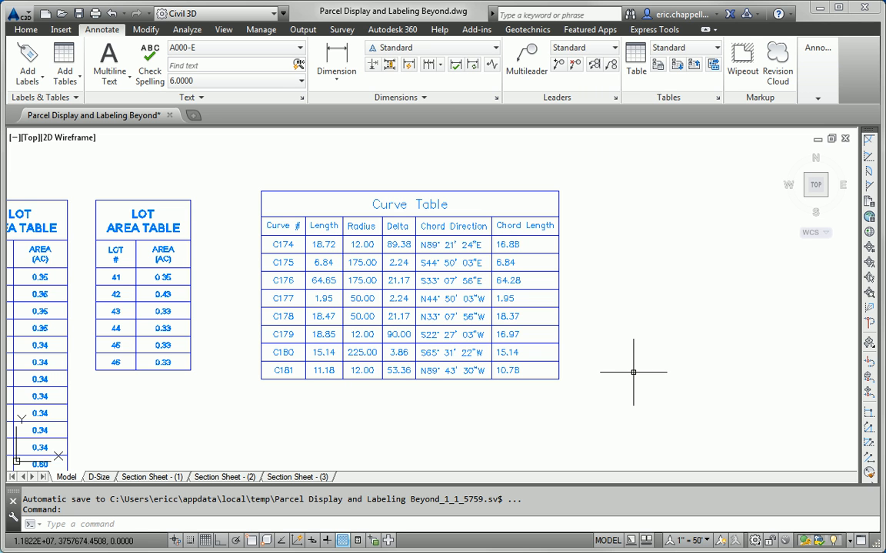
scroll(633, 369, "down", 6)
middle_click_drag(574, 413, 651, 304)
middle_click_drag(612, 351, 617, 338)
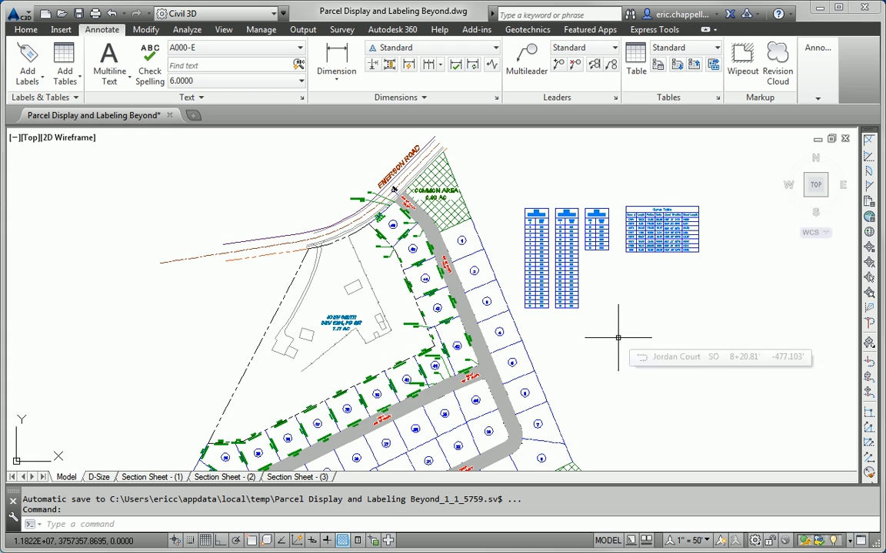
scroll(387, 264, "up", 6)
scroll(339, 204, "up", 5)
scroll(370, 349, "down", 7)
scroll(326, 206, "up", 3)
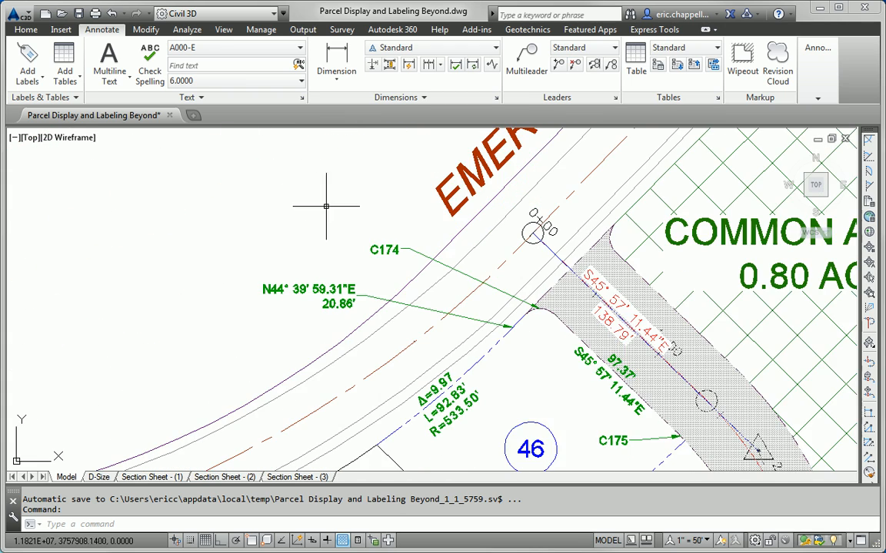
key("Escape")
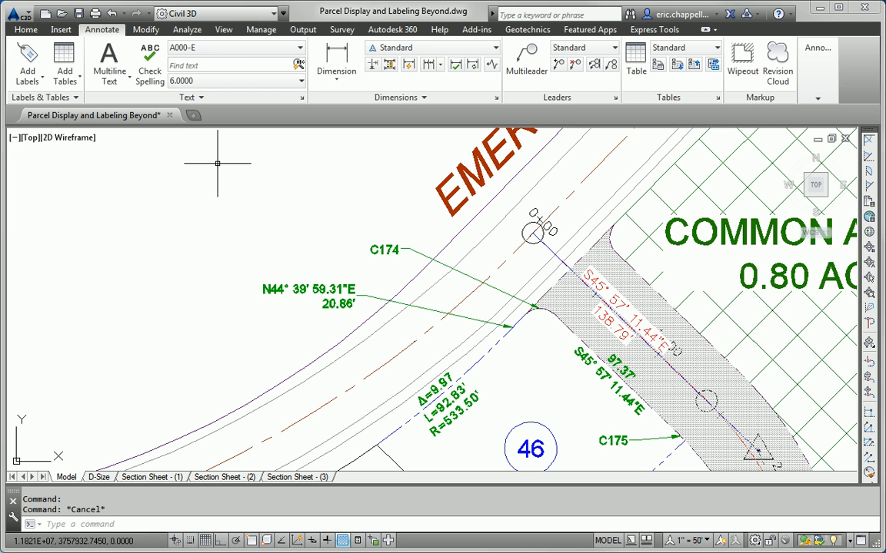
- Start renumbering the parcel tags and set the curves starting number for tag renumbering to 1
left_click(145, 30)
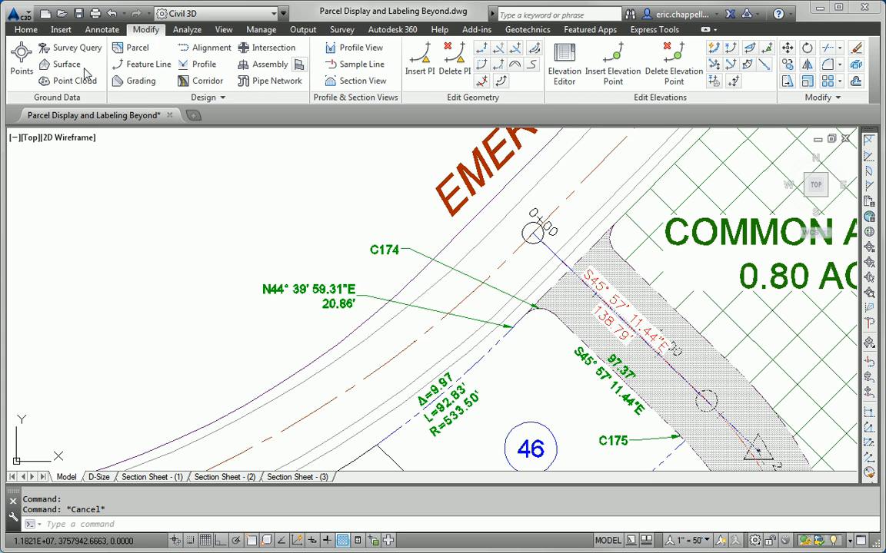
left_click(134, 48)
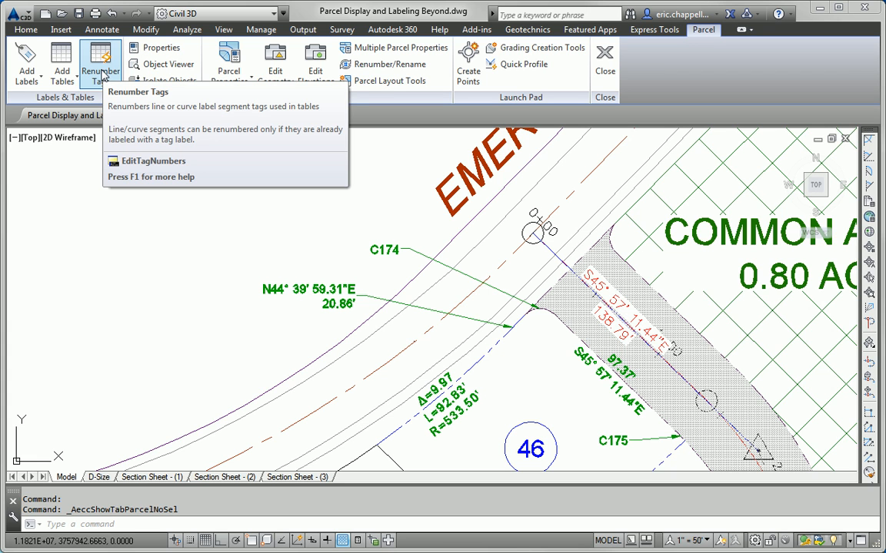
left_click(103, 71)
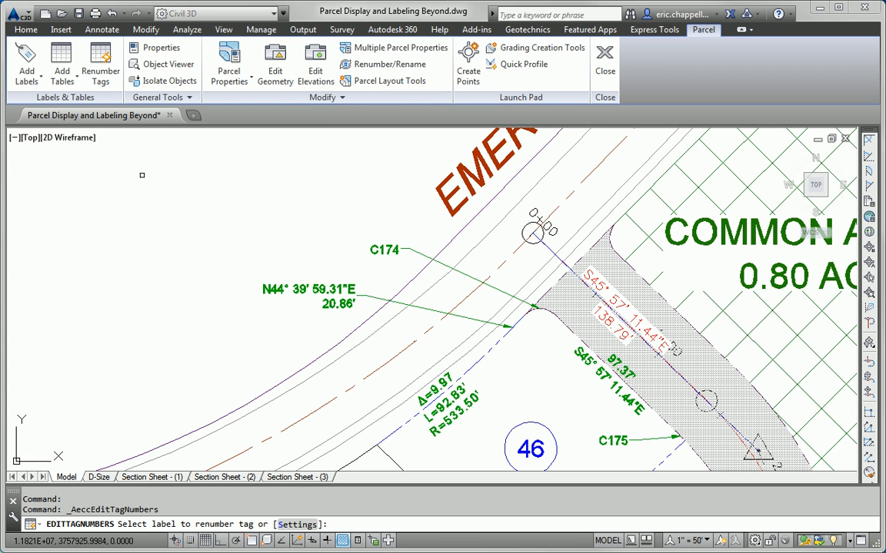
left_click(297, 525)
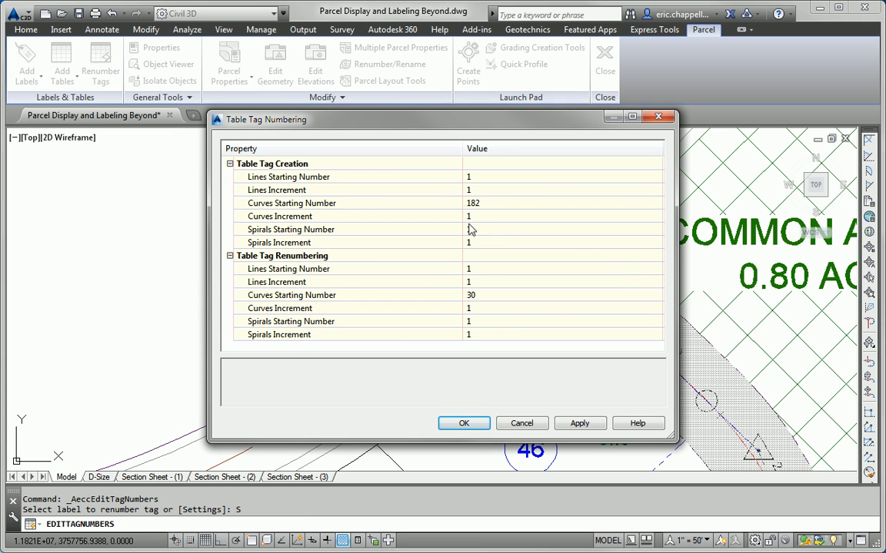
left_click(494, 204)
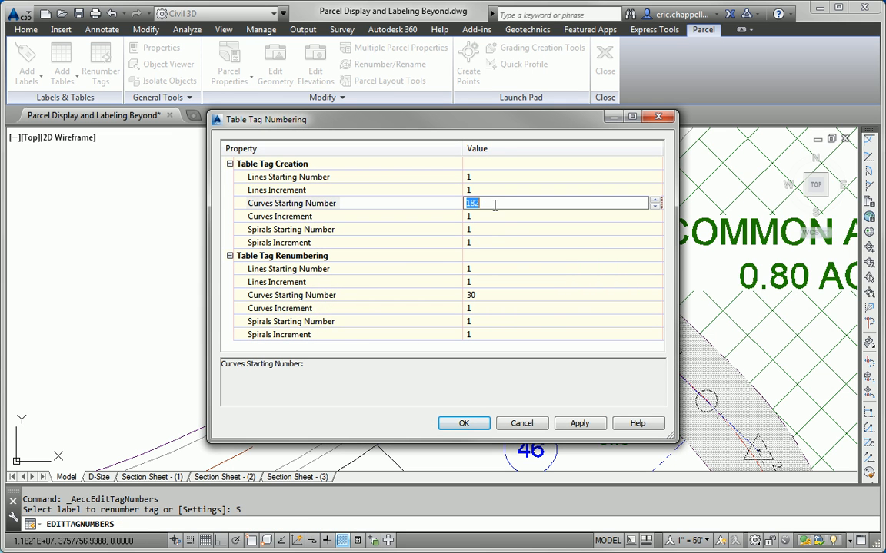
left_click(482, 295)
left_click(463, 424)
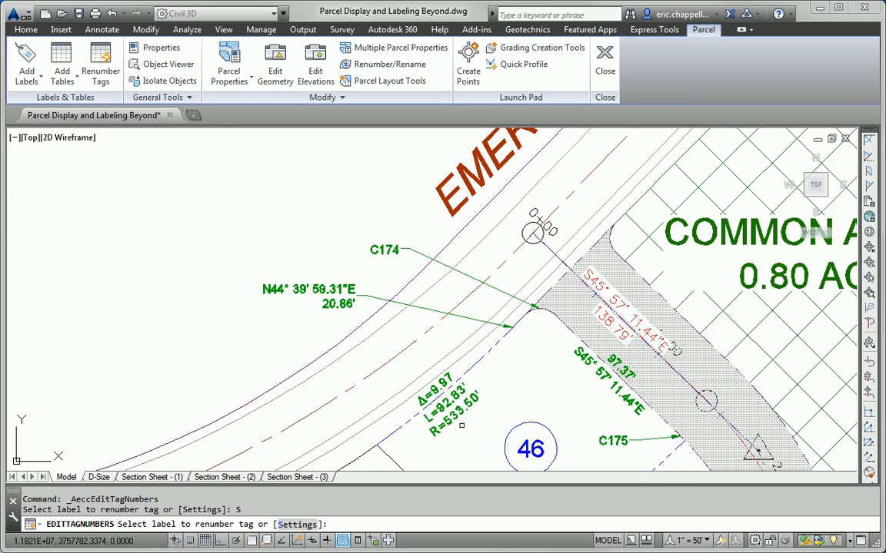
- Renumber curve tags C174 and C175 at lot 46 as C1 and C2
left_click(395, 249)
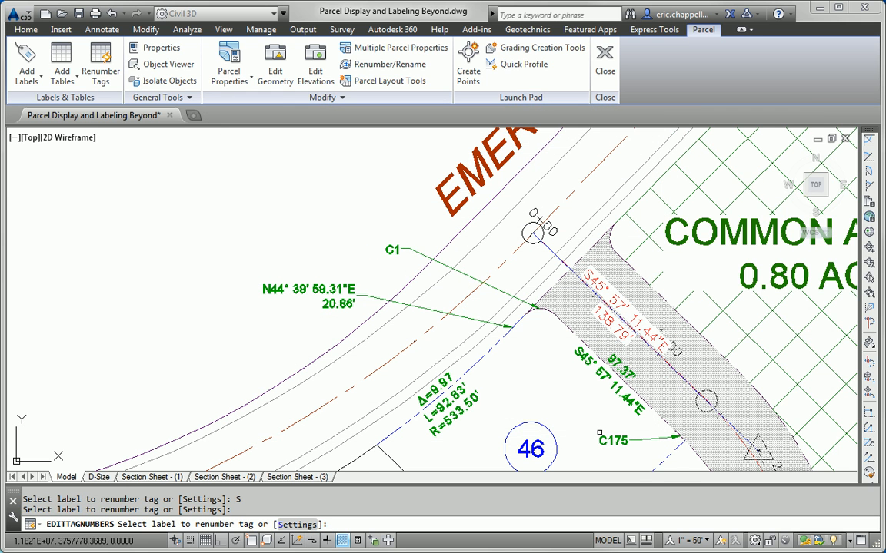
left_click(608, 440)
key("Return")
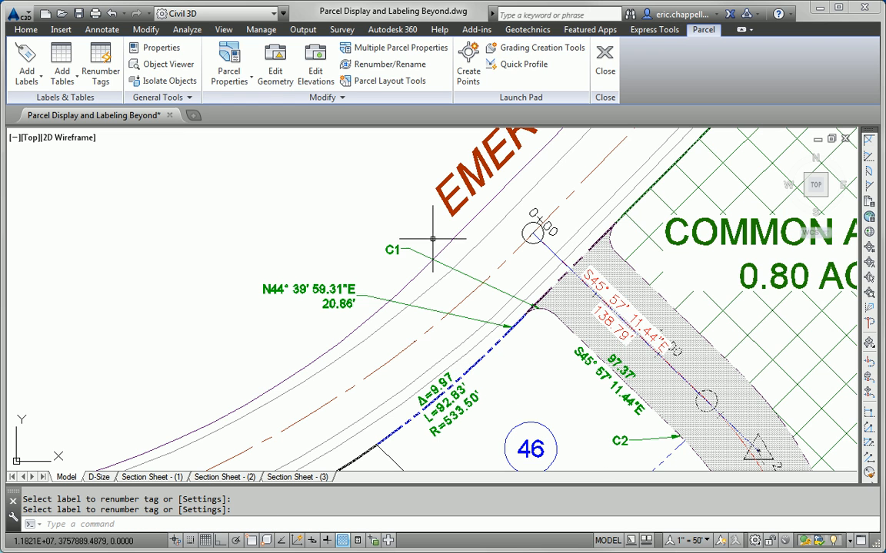
- Renumber the C1 curve tag at lot 46's road corner as C3, starting from the selected label
left_click(390, 248)
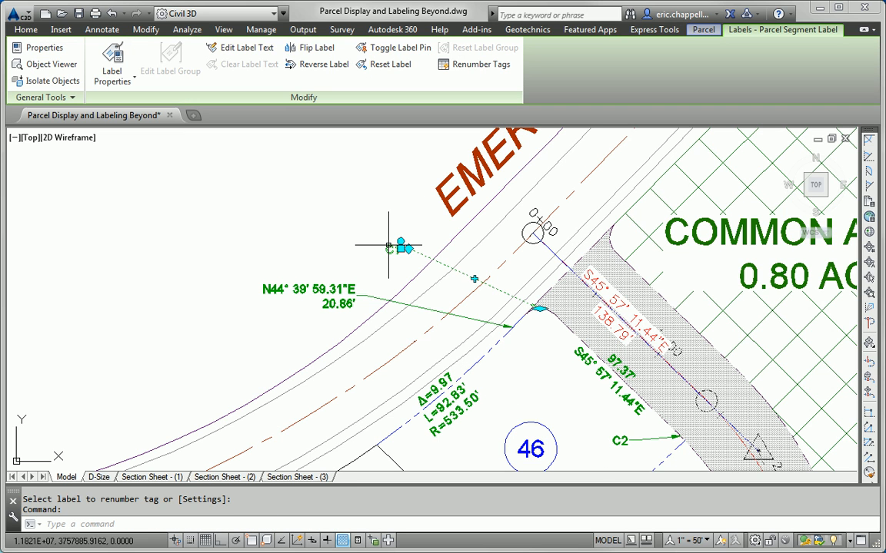
left_click(448, 67)
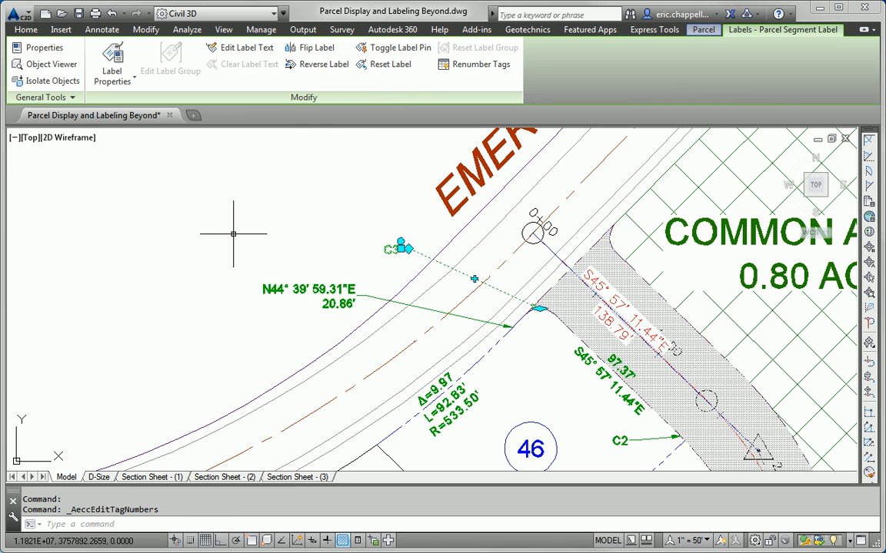
scroll(347, 244, "down", 2)
middle_click_drag(452, 359, 422, 240)
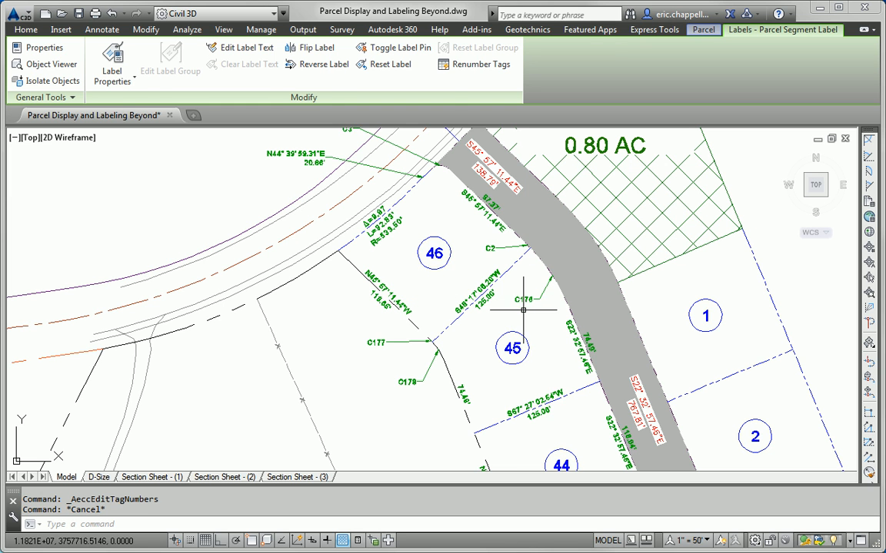
key("Escape")
- Renumber curve tag C176 on lot 45's road frontage as C4 and tag C177 at lot 45's rear corner as C5
mouse_move(501, 315)
middle_mouse_down()
mouse_move(471, 368)
mouse_move(464, 357)
middle_mouse_up()
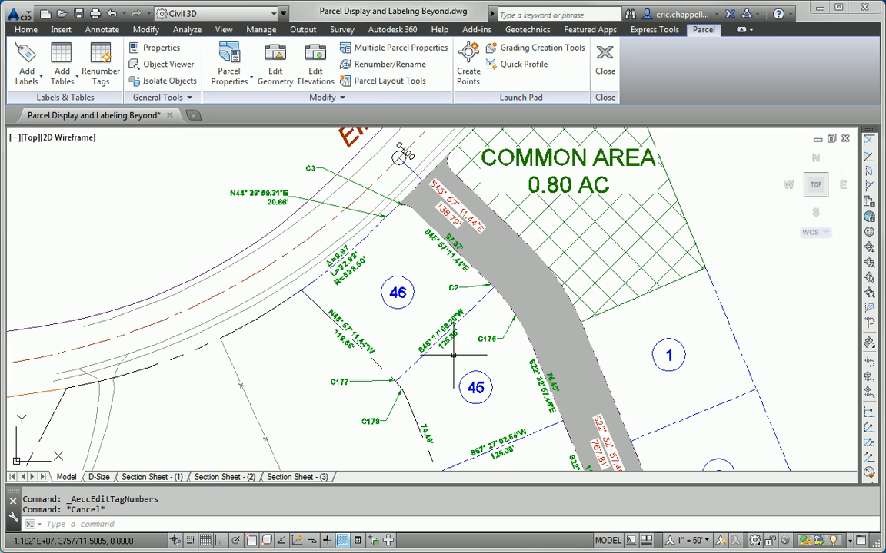
left_click(494, 337)
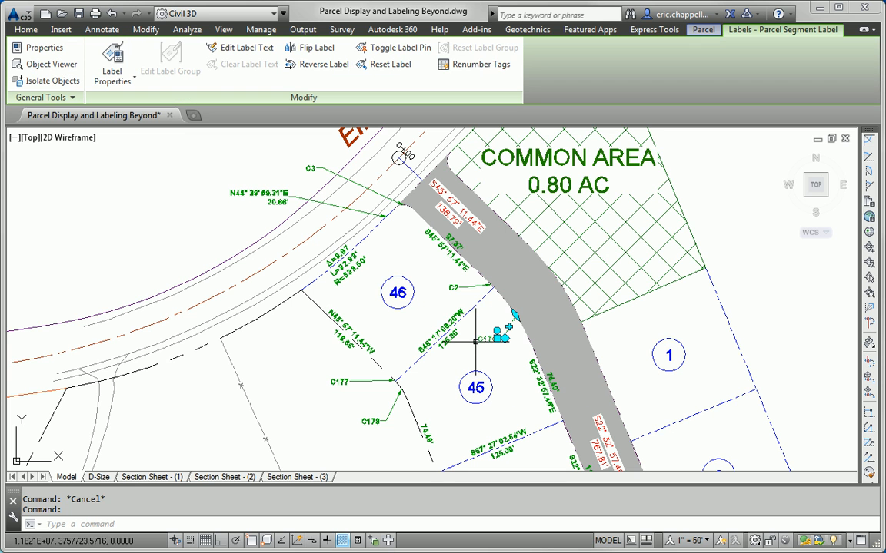
left_click(462, 64)
key("Escape")
left_click(361, 382)
left_click(469, 65)
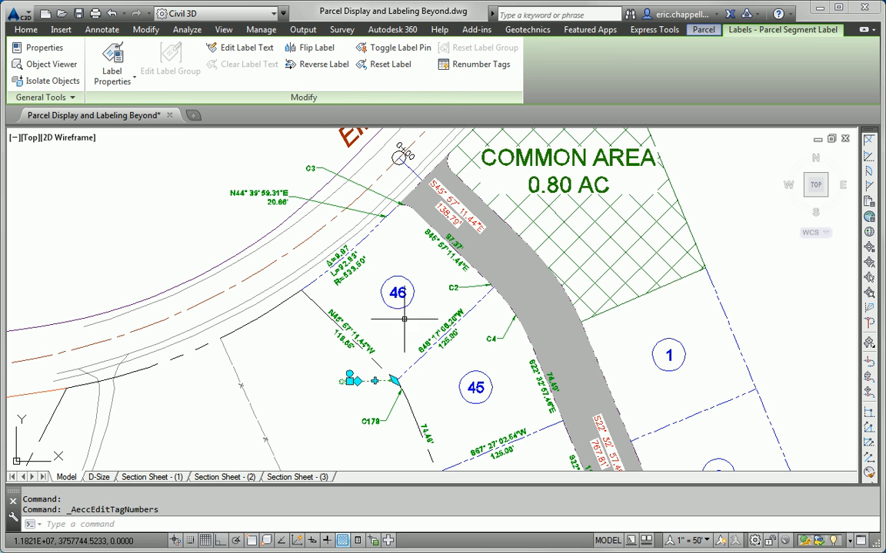
key("Escape")
key("Escape")
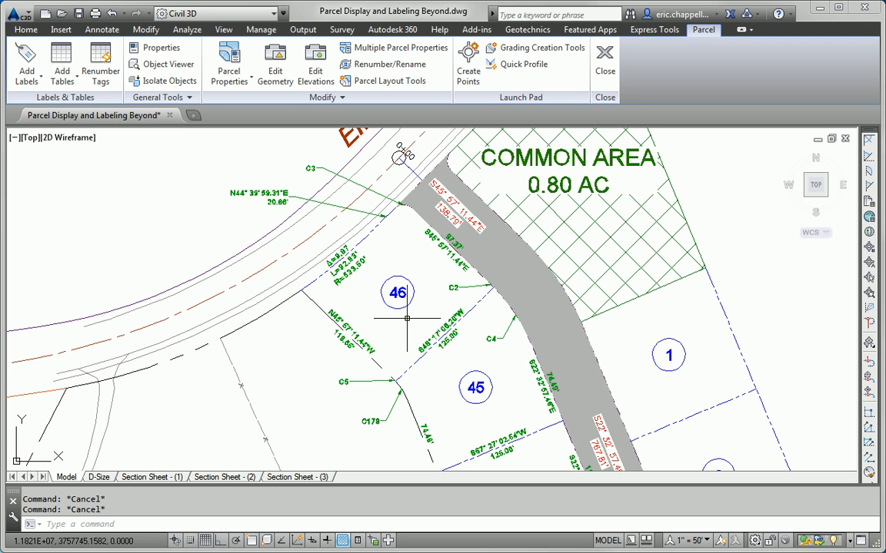
- Restart tag renumbering and give curve tags C179 at lot 42's road corner and C180 at lot 41 the next sequential numbers
left_click(154, 32)
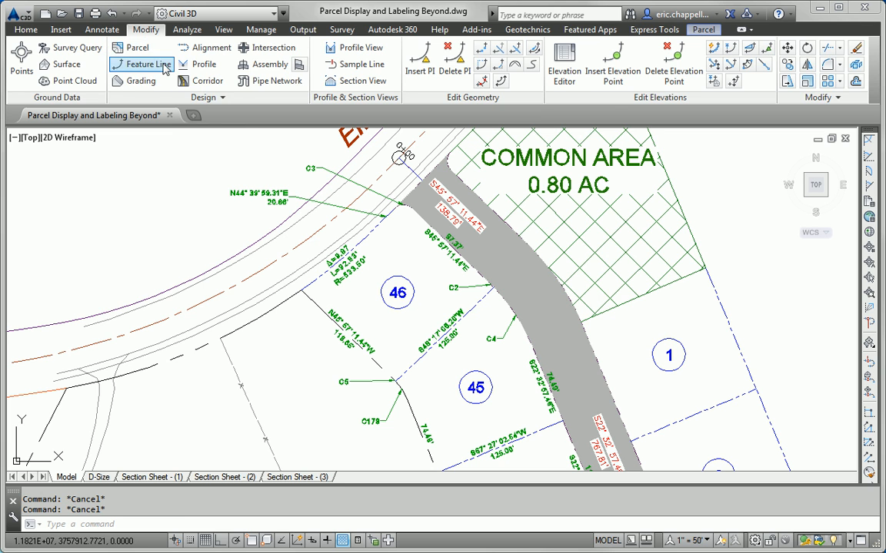
left_click(137, 48)
left_click(102, 77)
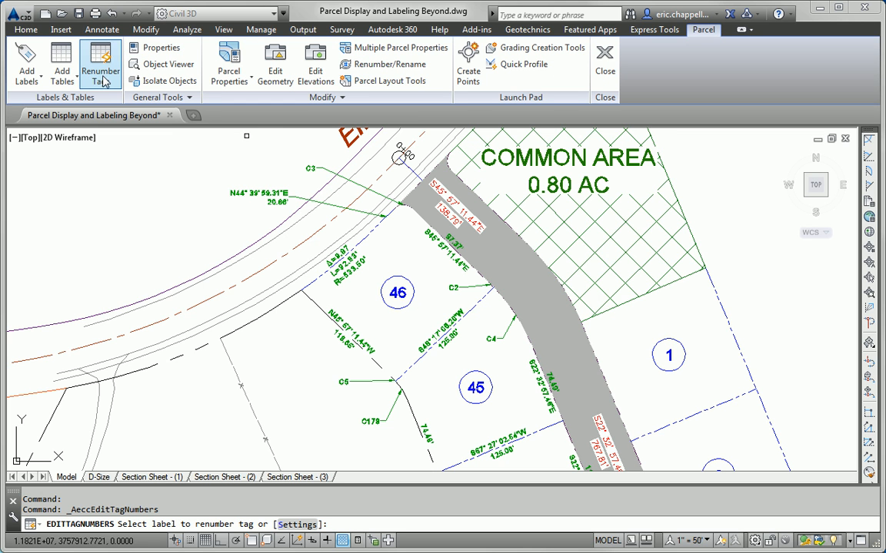
scroll(428, 418, "up", 2)
mouse_move(435, 425)
middle_mouse_down()
mouse_move(348, 302)
mouse_move(314, 223)
mouse_move(372, 237)
mouse_move(361, 168)
middle_mouse_up()
middle_click_drag(466, 381, 389, 206)
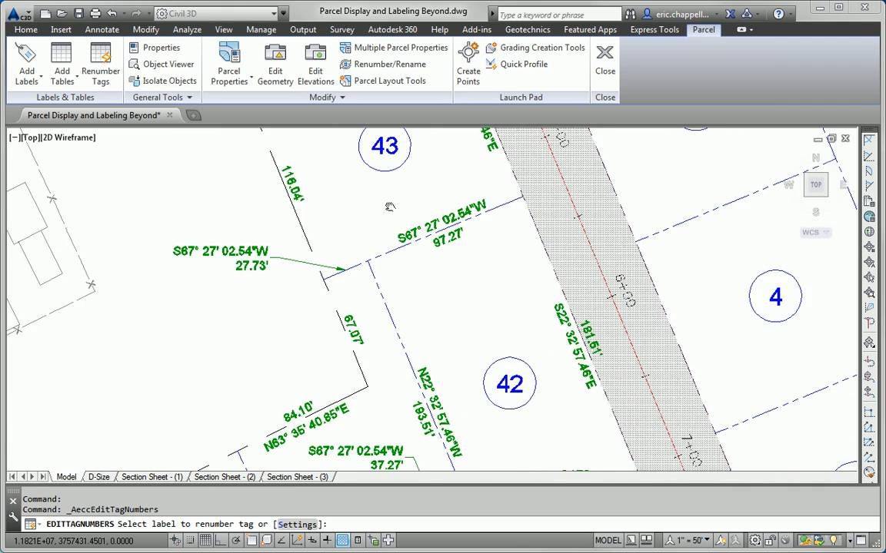
scroll(376, 223, "down", 2)
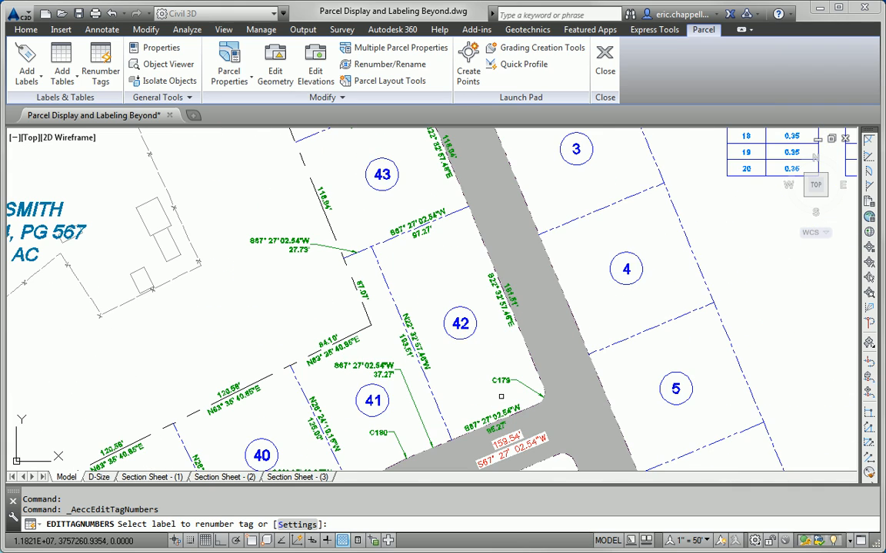
left_click(501, 380)
left_click(378, 432)
- Renumber curve tag C181 at the cul-de-sac between lots 34 and 35 with the next sequential number
mouse_move(363, 441)
middle_mouse_down()
mouse_move(412, 369)
mouse_move(528, 259)
middle_mouse_up()
middle_click_drag(334, 336, 491, 215)
middle_click_drag(332, 358, 528, 256)
middle_click_drag(326, 372, 484, 302)
scroll(340, 369, "up", 5)
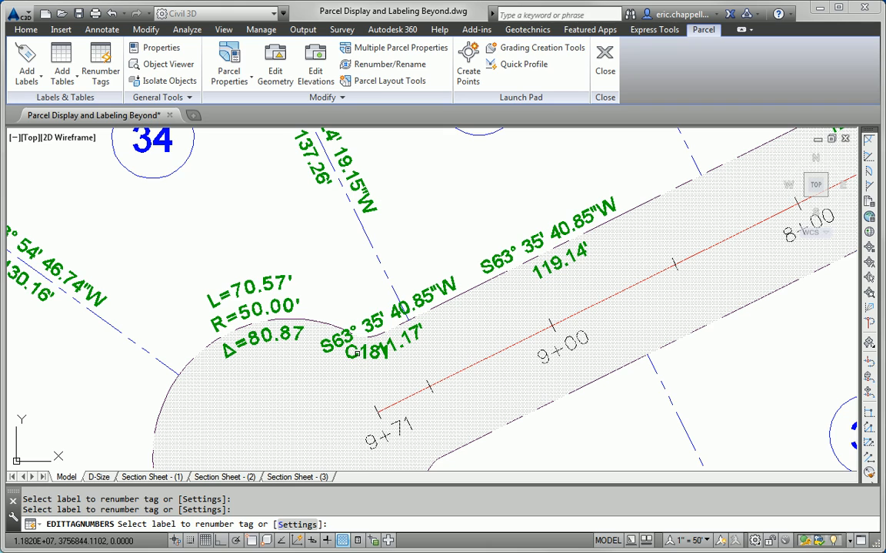
- Renumber curve tag C178 on lot 45's rear boundary as C9 and finish the tag renumbering
scroll(356, 389, "down", 4)
middle_click_drag(374, 310, 224, 419)
scroll(255, 398, "down", 2)
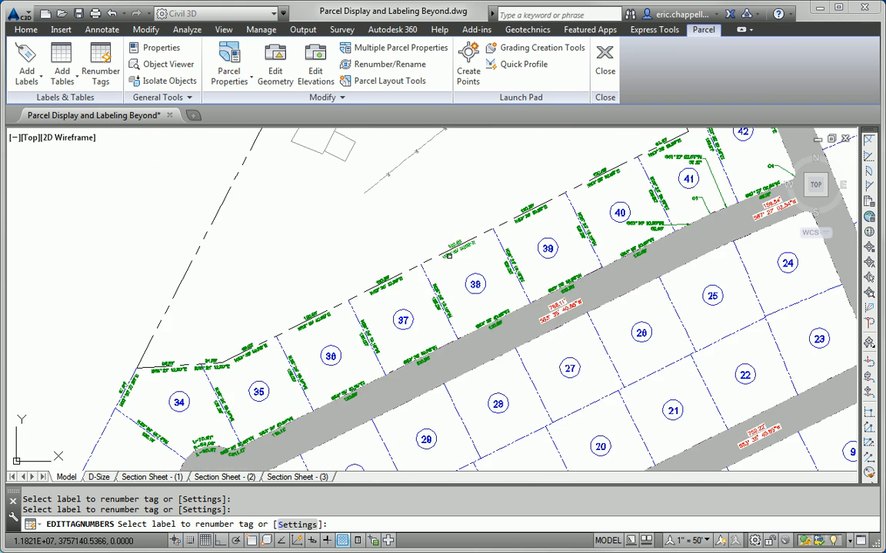
middle_click_drag(441, 266, 274, 428)
middle_click_drag(490, 298, 471, 359)
scroll(471, 359, "up", 2)
middle_click_drag(437, 265, 416, 421)
middle_click_drag(361, 235, 436, 428)
middle_click_drag(386, 291, 414, 375)
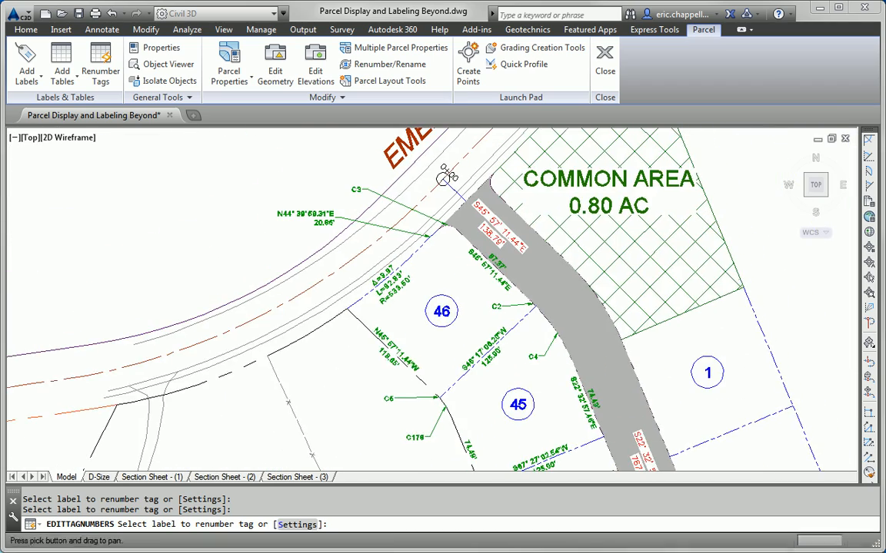
left_click(414, 448)
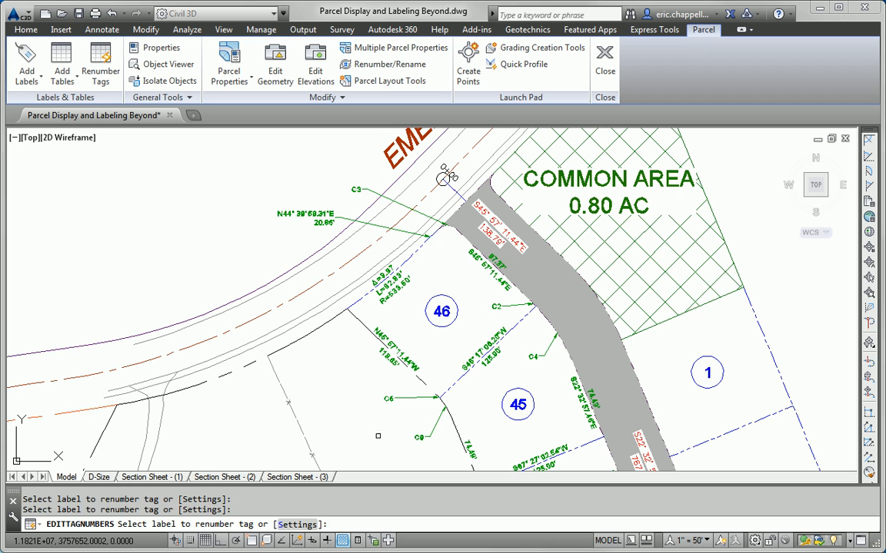
key("Escape")
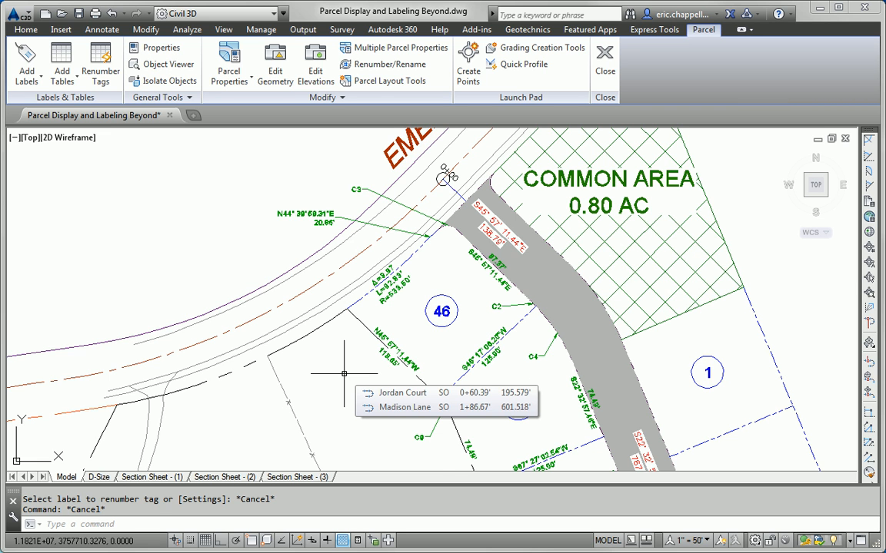
scroll(344, 374, "down", 5)
mouse_move(462, 326)
middle_mouse_down()
mouse_move(402, 320)
mouse_move(402, 264)
middle_mouse_up()
scroll(378, 319, "down", 3)
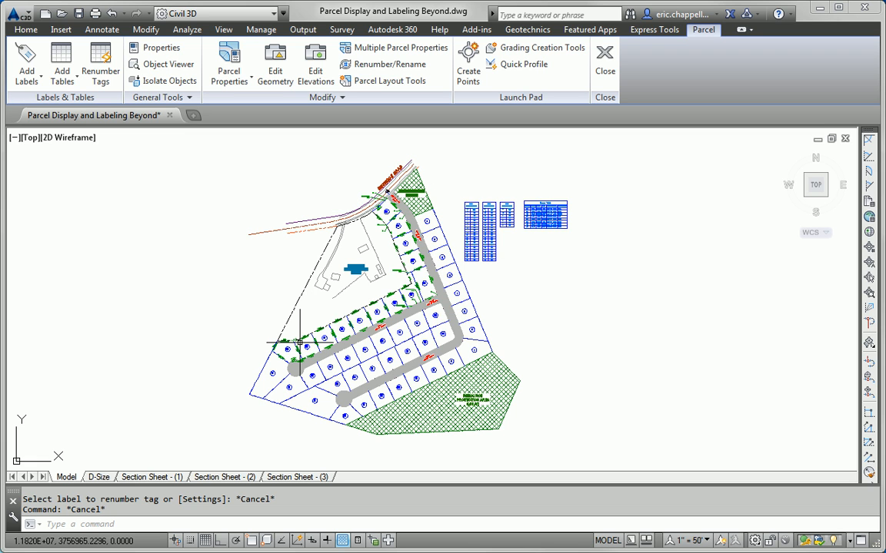
mouse_move(299, 343)
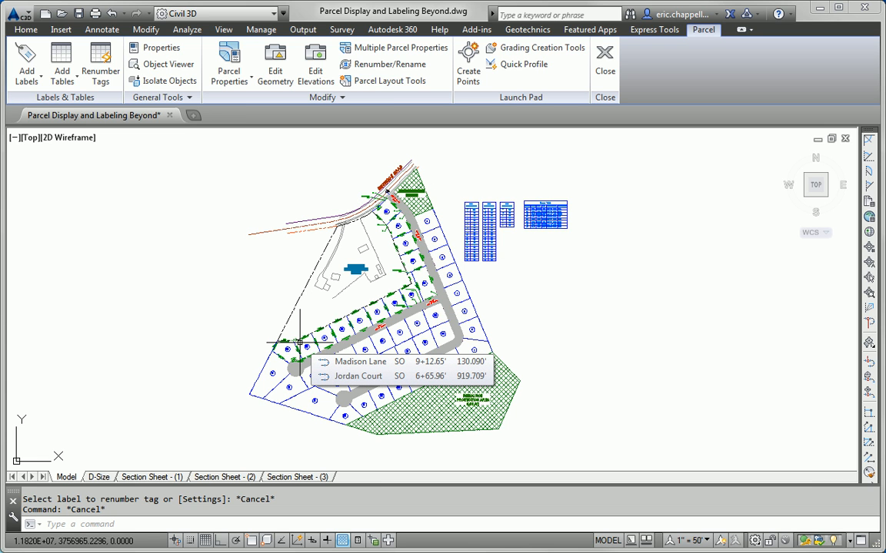